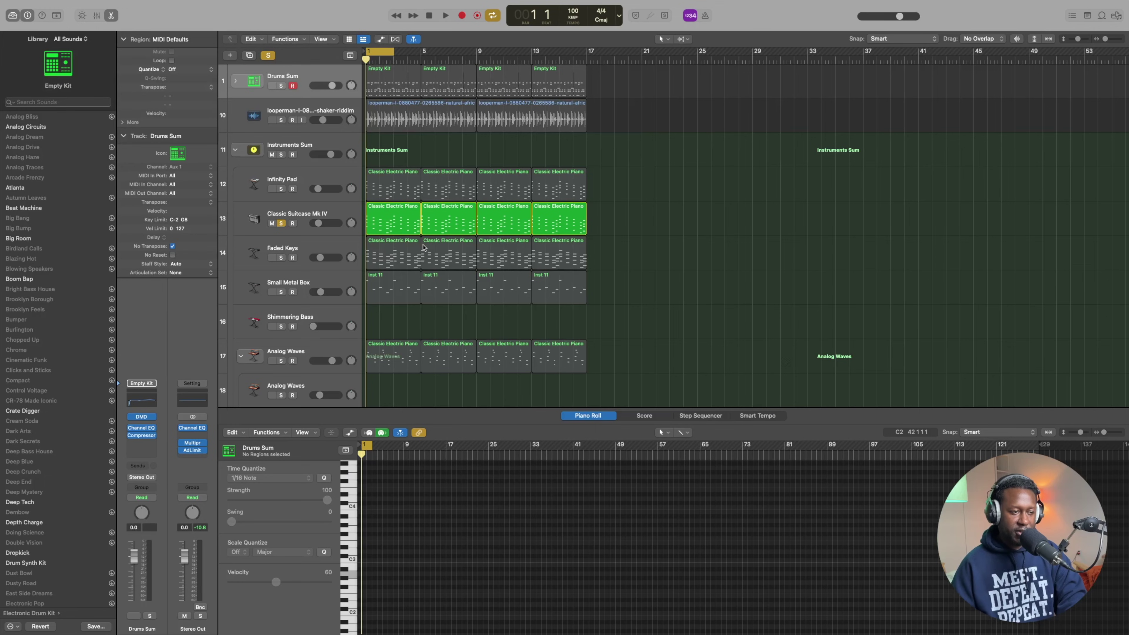
# Open the first Classic Suitcase Mk IV region's notes in the Piano Roll and play back its two-bar loop
pyautogui.click(388, 229)
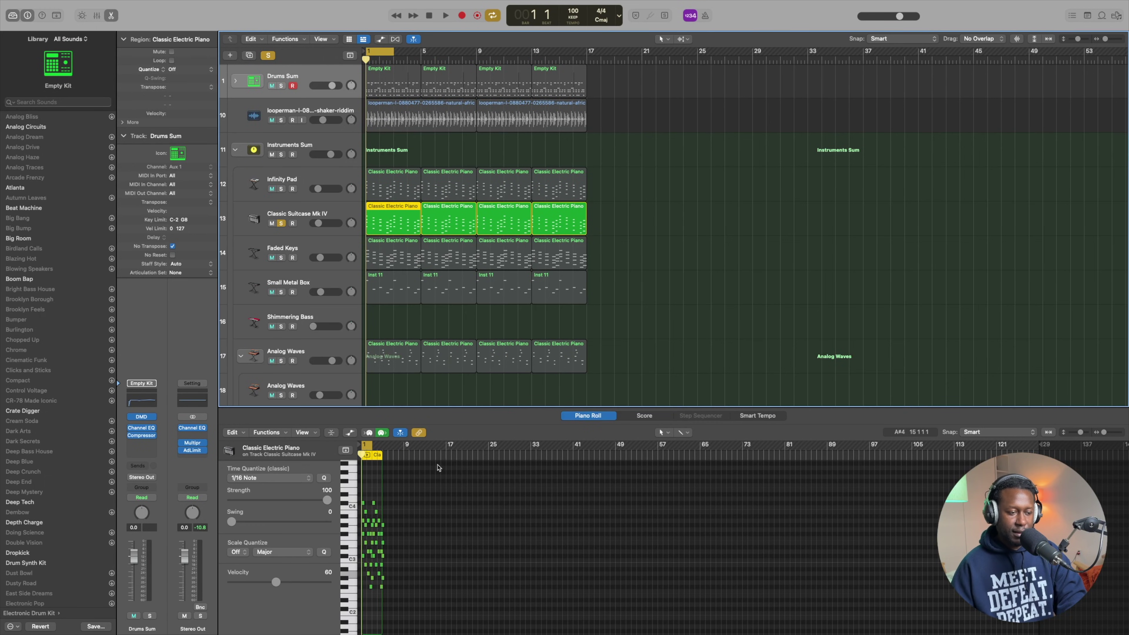
pyautogui.press('z')
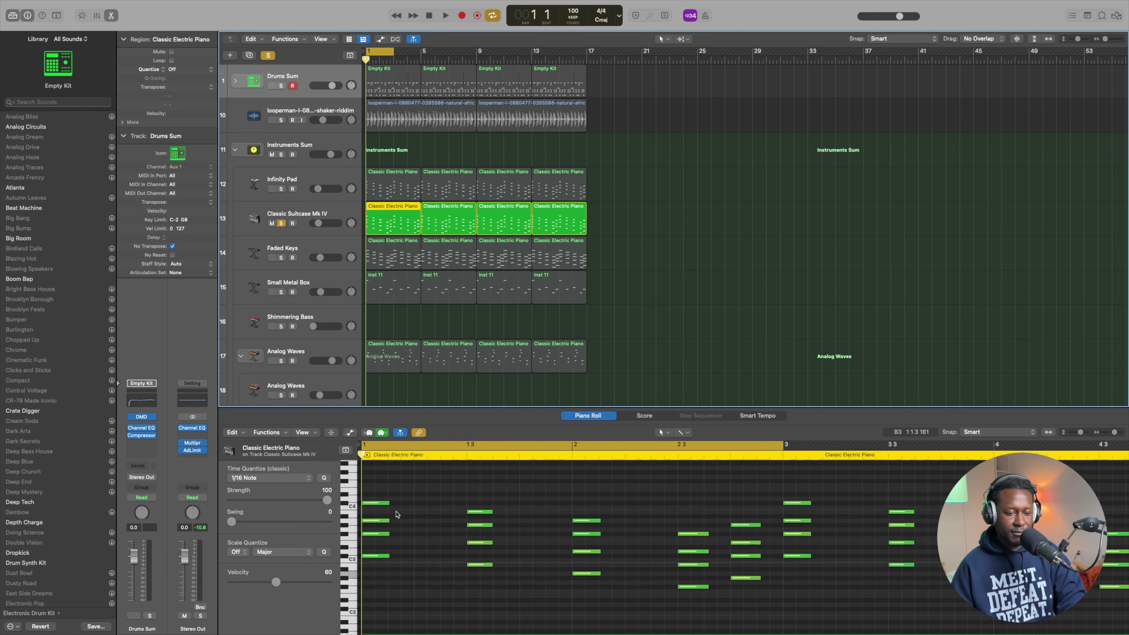
pyautogui.press('z')
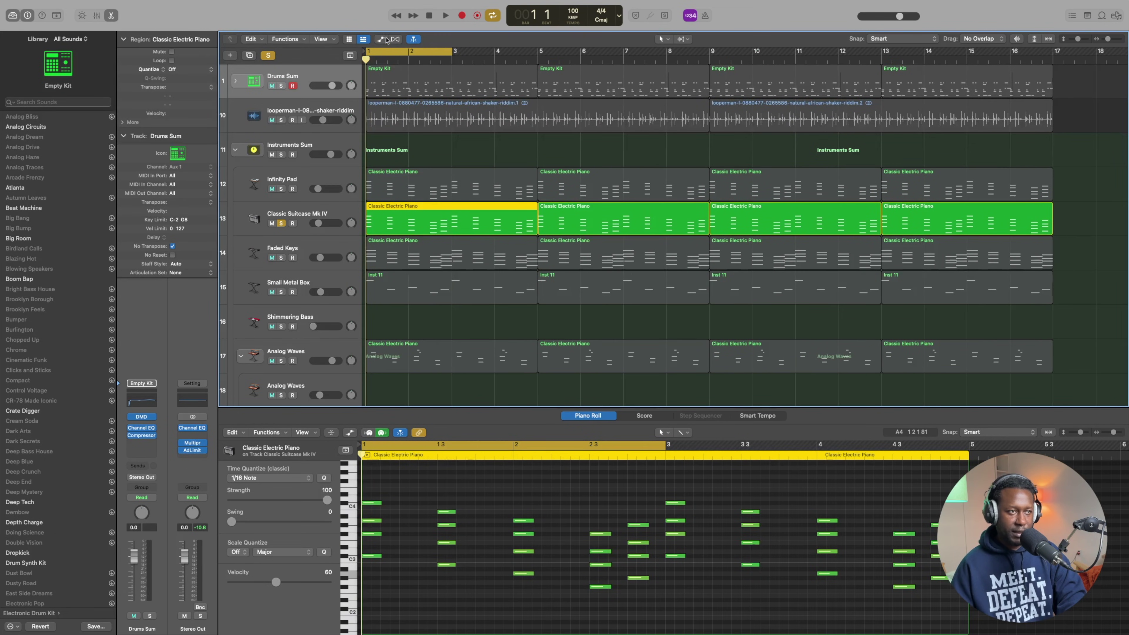
pyautogui.click(444, 15)
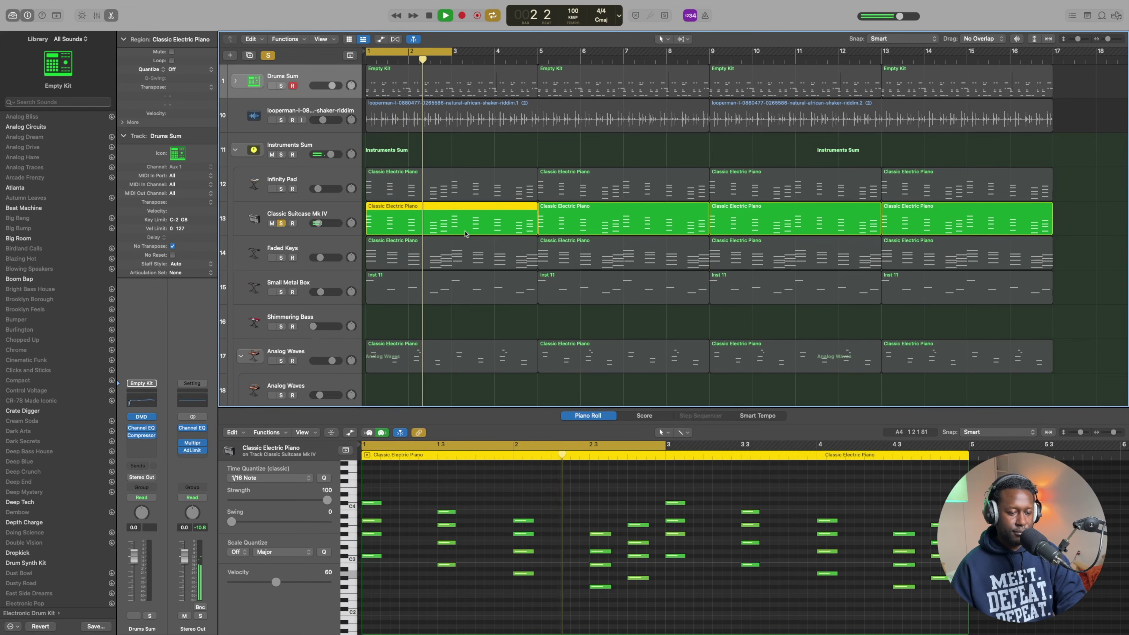
pyautogui.press('space')
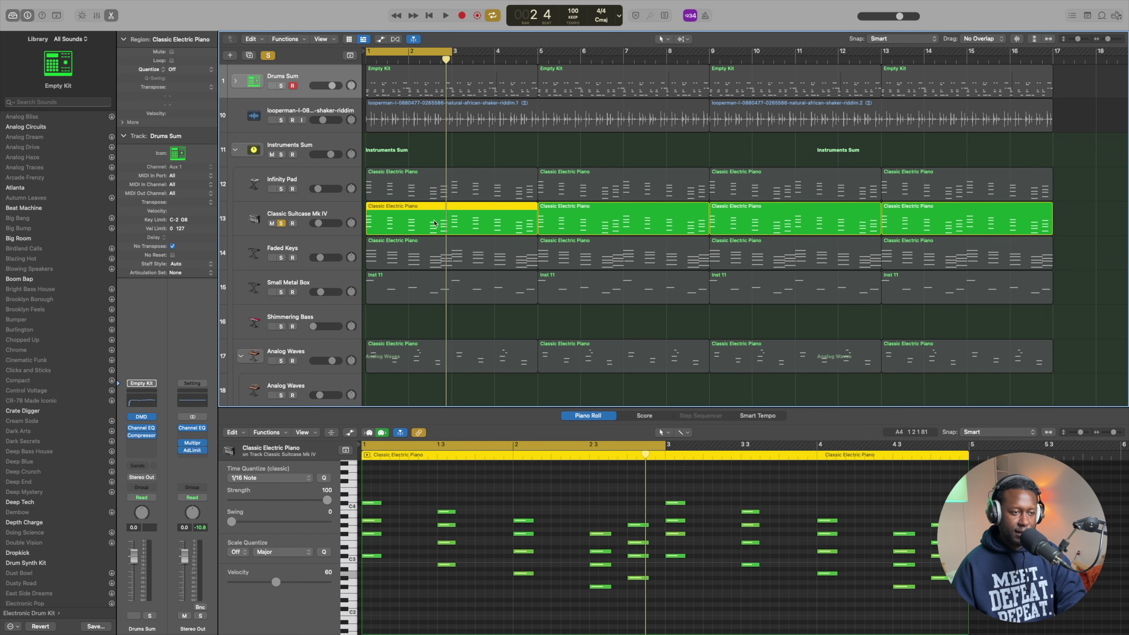
# Replace the first Infinity Pad region with a copy of the first Classic Suitcase Mk IV region, placed at bar 1
pyautogui.click(411, 188)
pyautogui.press('Delete')
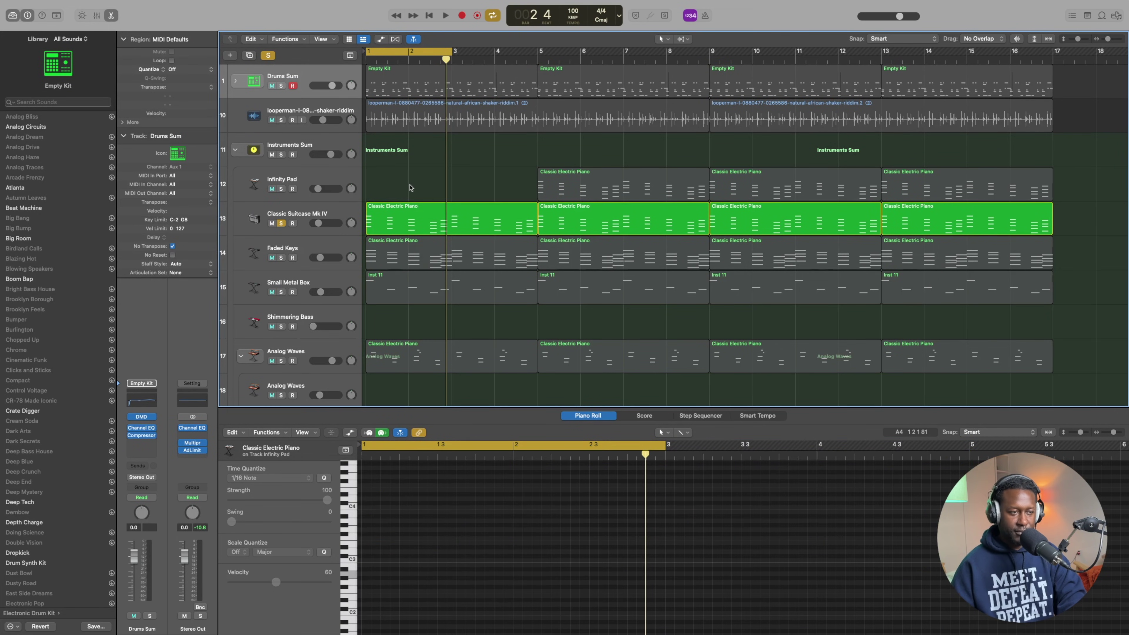
pyautogui.click(380, 226)
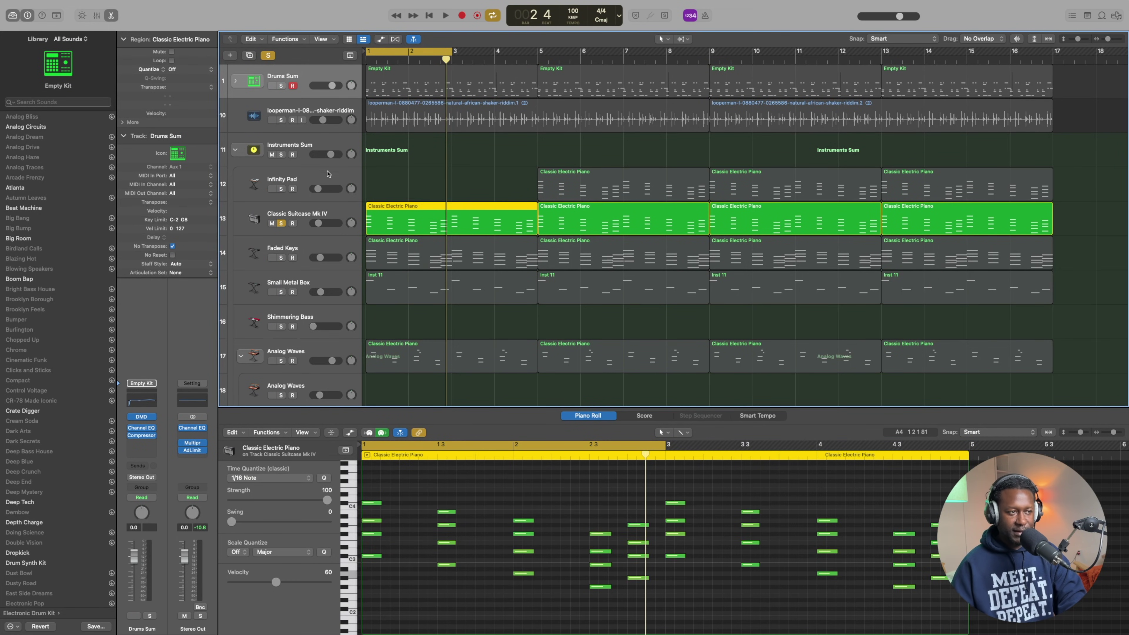
pyautogui.click(318, 174)
pyautogui.click(365, 60)
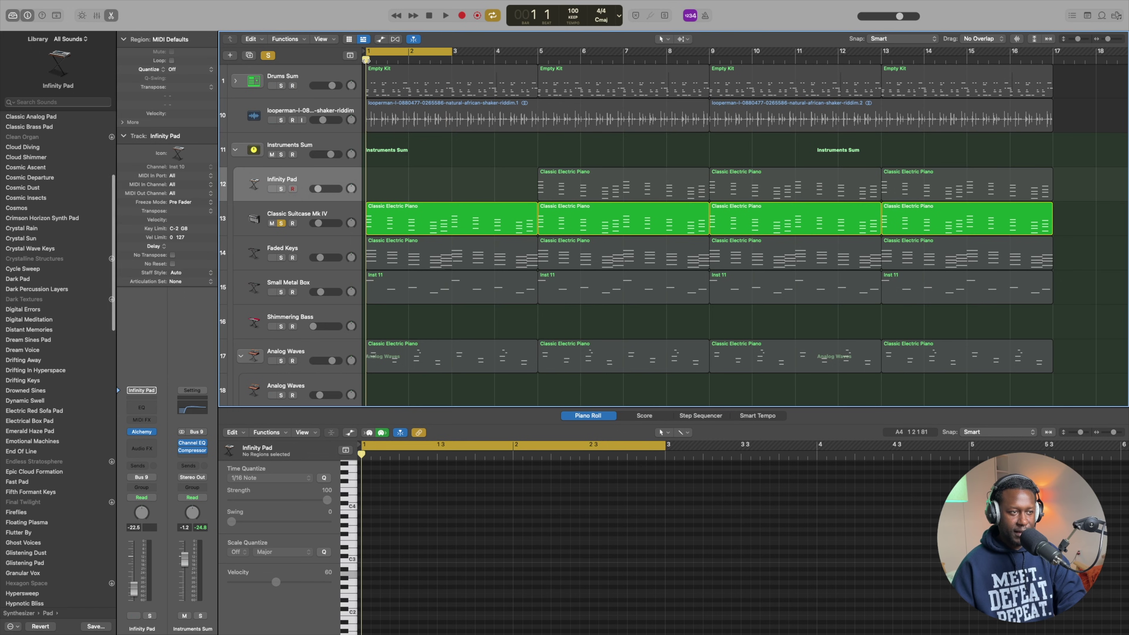
pyautogui.press('super+v')
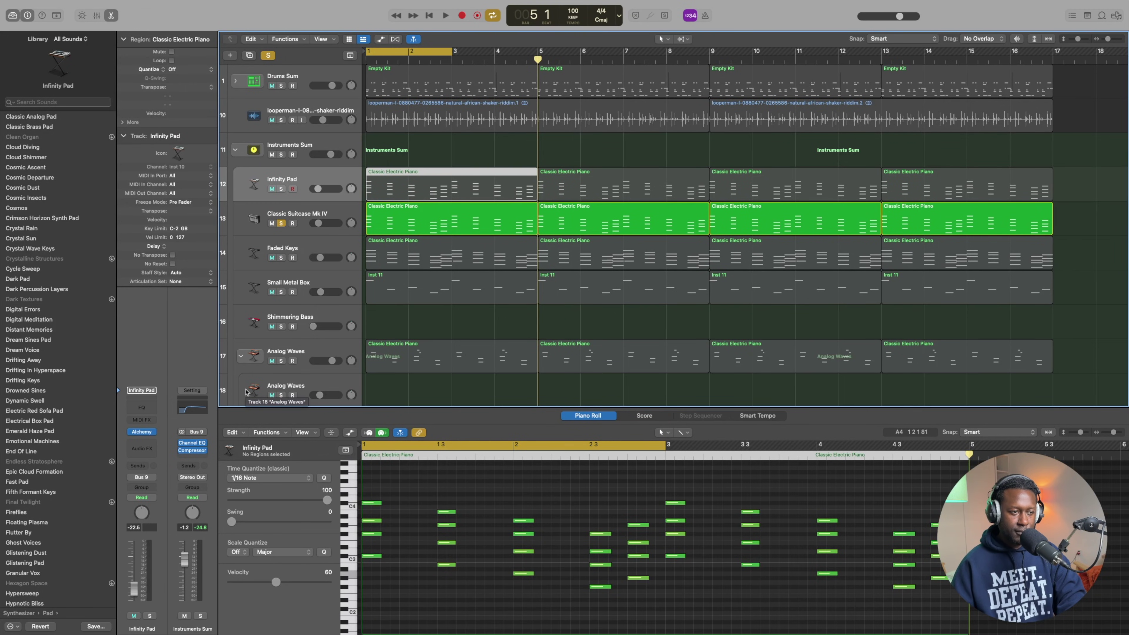
# Open the Infinity Pad track's Alchemy instrument and position its window clear of the track's first region
pyautogui.click(145, 435)
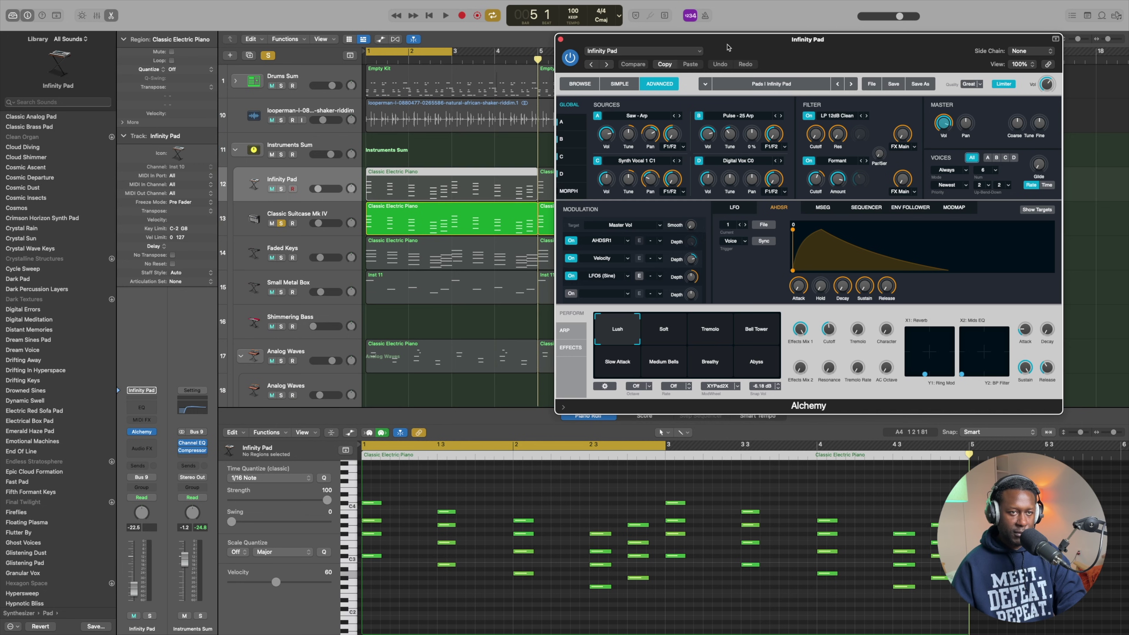
pyautogui.moveTo(728, 47); pyautogui.dragTo(538, 184)
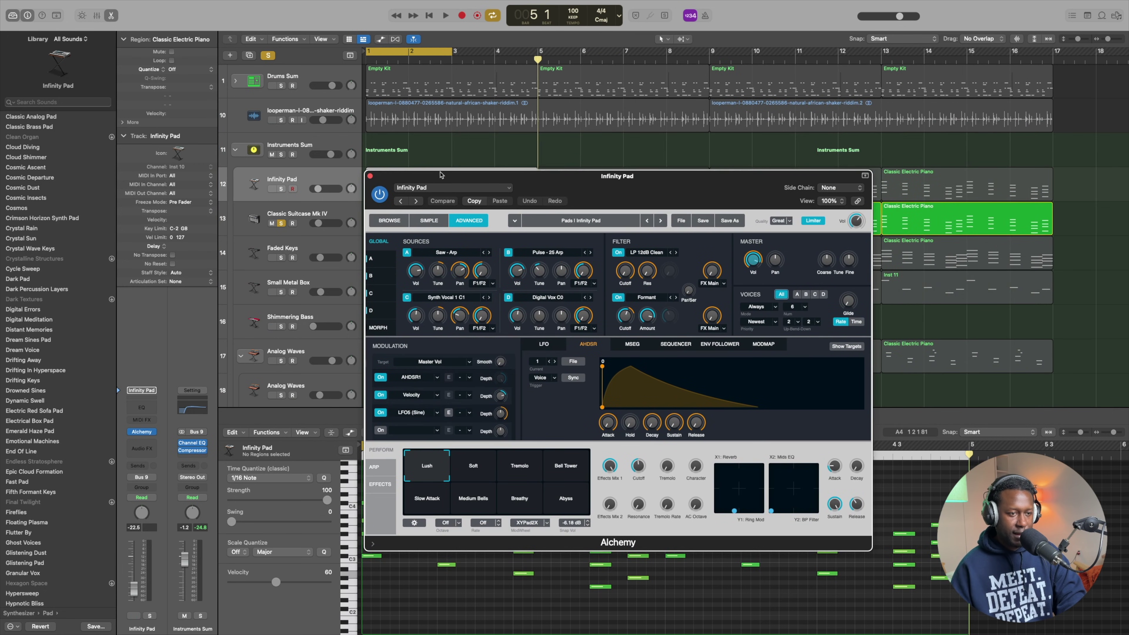
pyautogui.moveTo(440, 175); pyautogui.dragTo(614, 203)
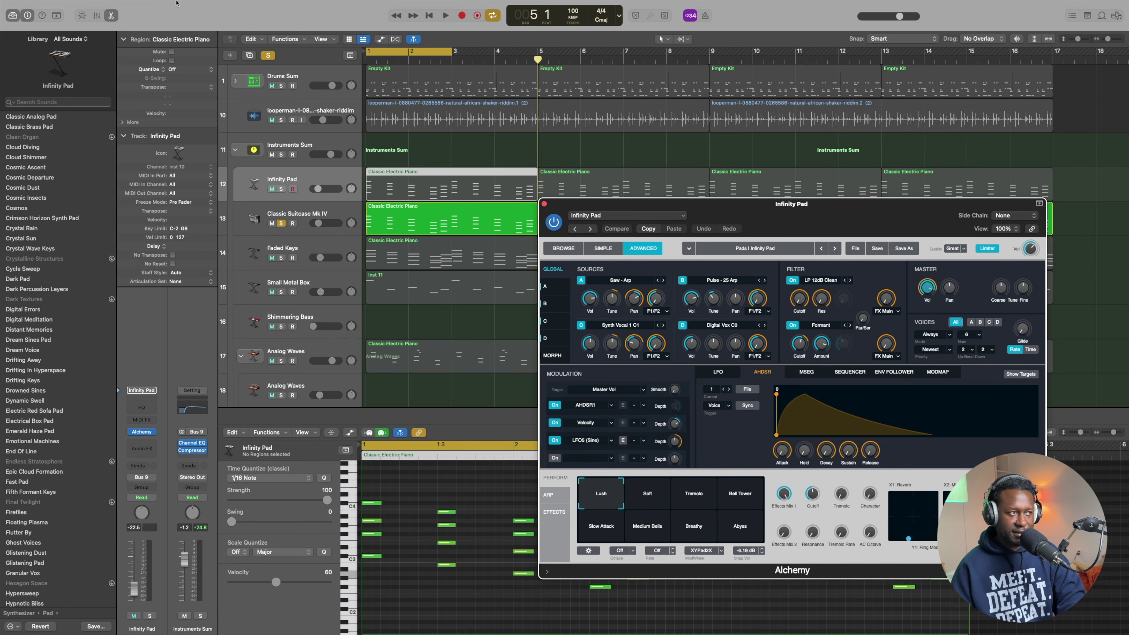
# Show the on-screen keyboard in Musical Typing mode and place it beside the track list
pyautogui.moveTo(177, 3)
pyautogui.click(232, 5)
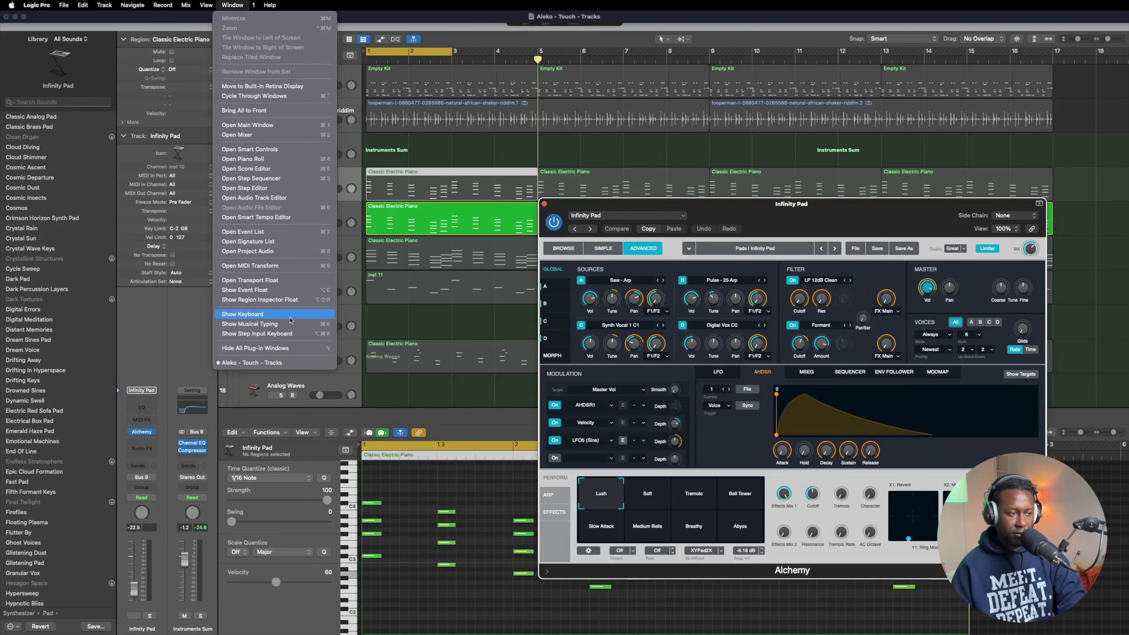
pyautogui.click(280, 314)
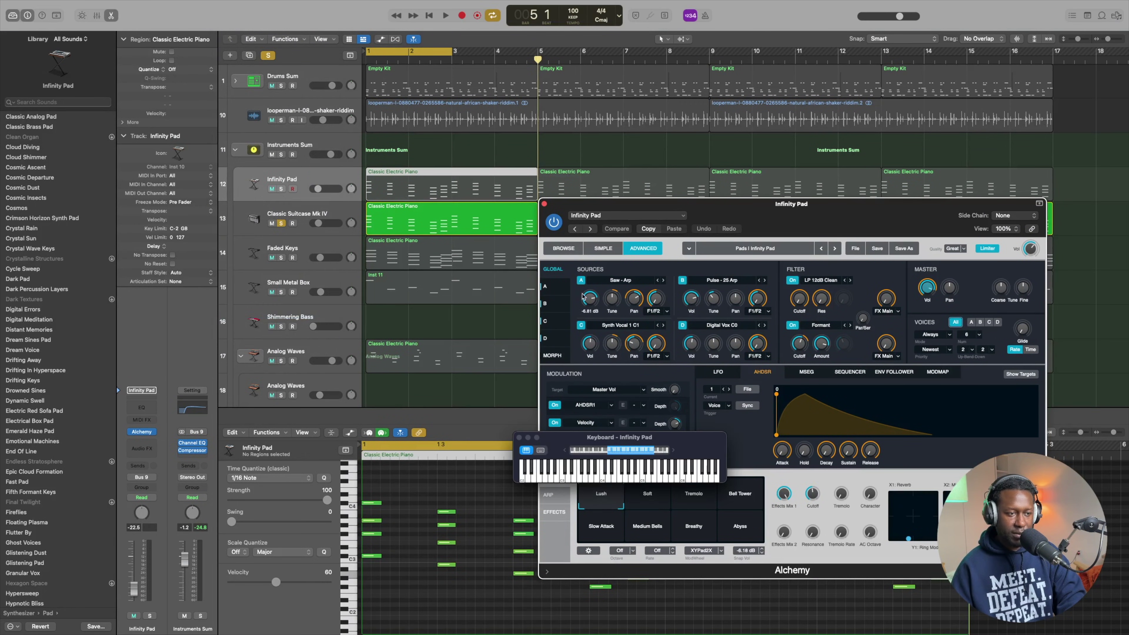
pyautogui.click(541, 451)
pyautogui.moveTo(606, 444); pyautogui.dragTo(478, 320)
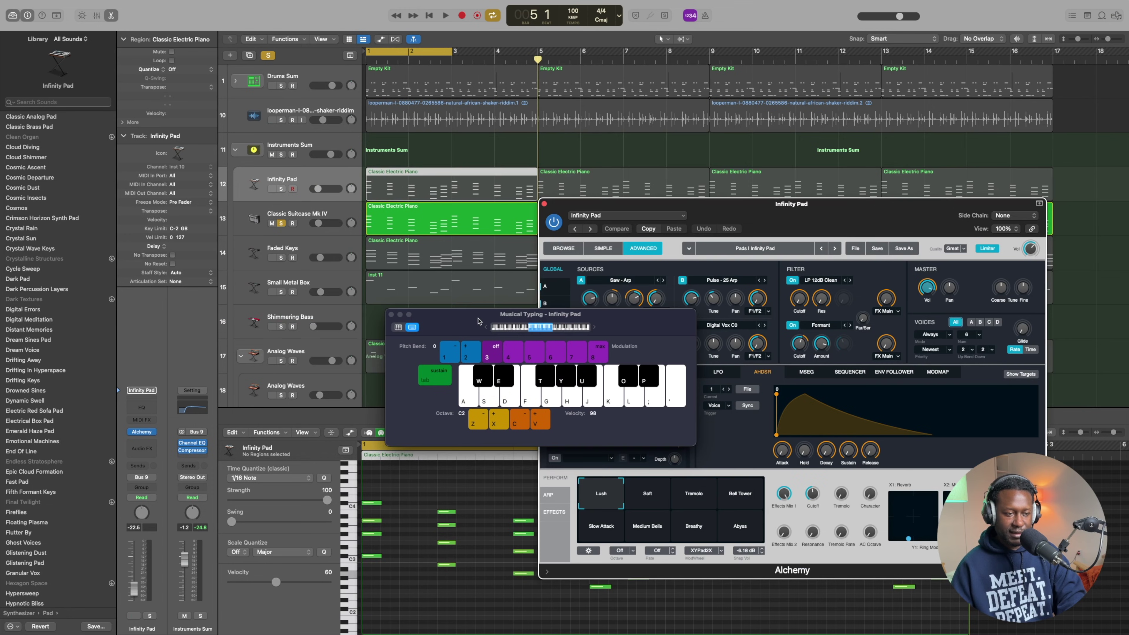
# Solo only the Infinity Pad track, raise Musical Typing to octave C3, and play a high melody along with the loop
pyautogui.keyDown('alt'); pyautogui.click(280, 188); pyautogui.keyUp('alt')
pyautogui.press('space')
pyautogui.press('x')
pyautogui.hotkey('d', 'j')
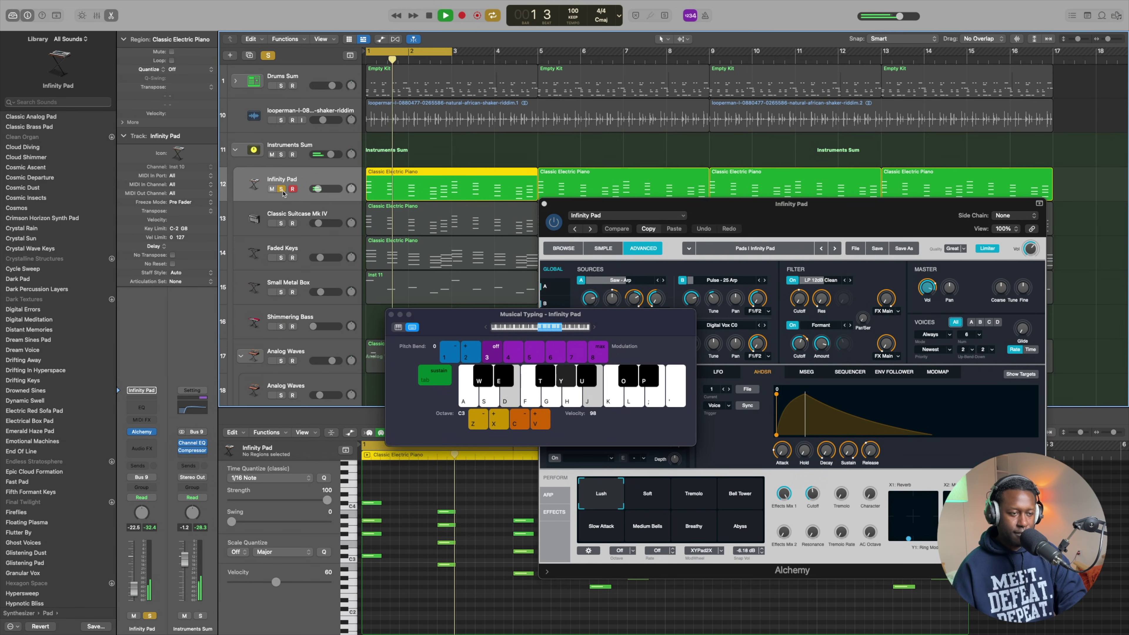
pyautogui.hotkey('s', 'h')
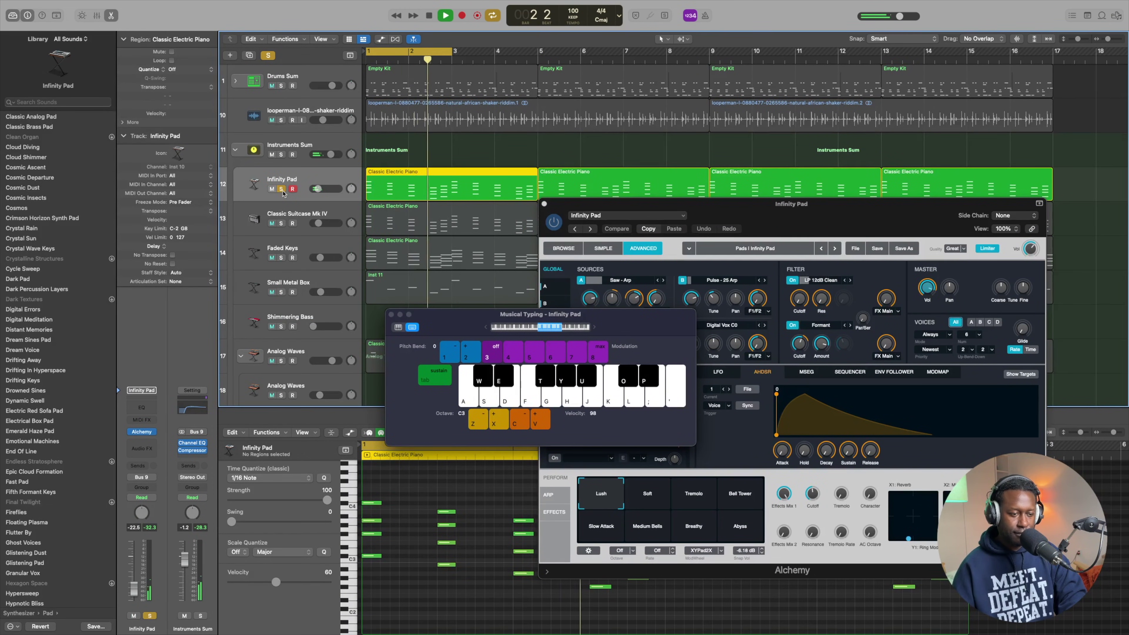
pyautogui.hotkey('s', 't')
pyautogui.hotkey('w', 'd')
pyautogui.press('h')
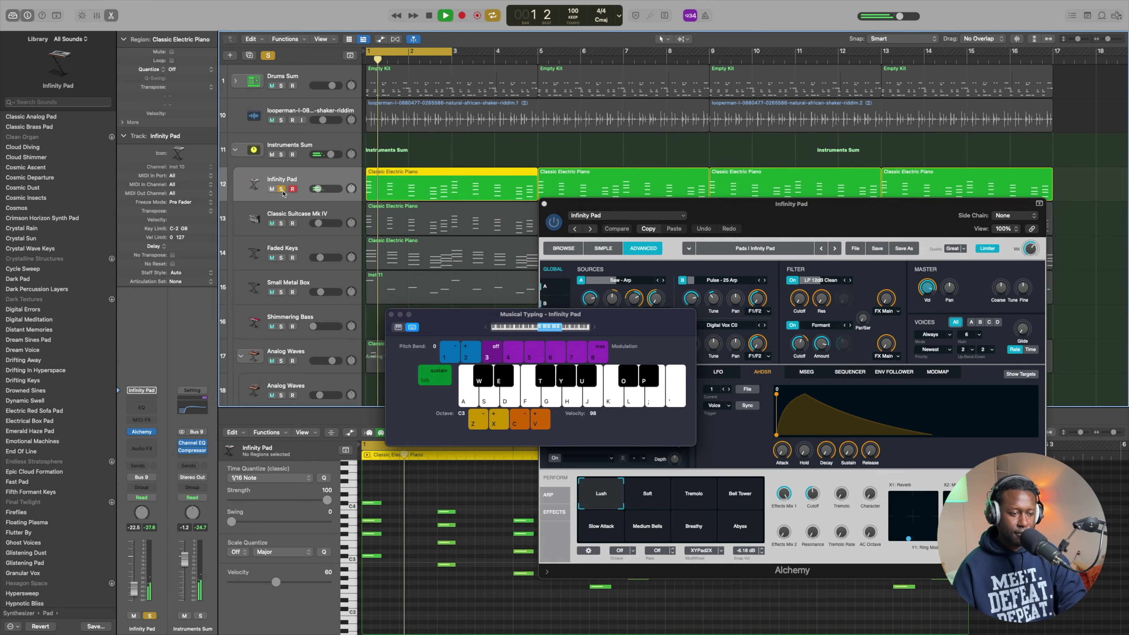
pyautogui.hotkey('d', 'j')
pyautogui.hotkey('s', 'h')
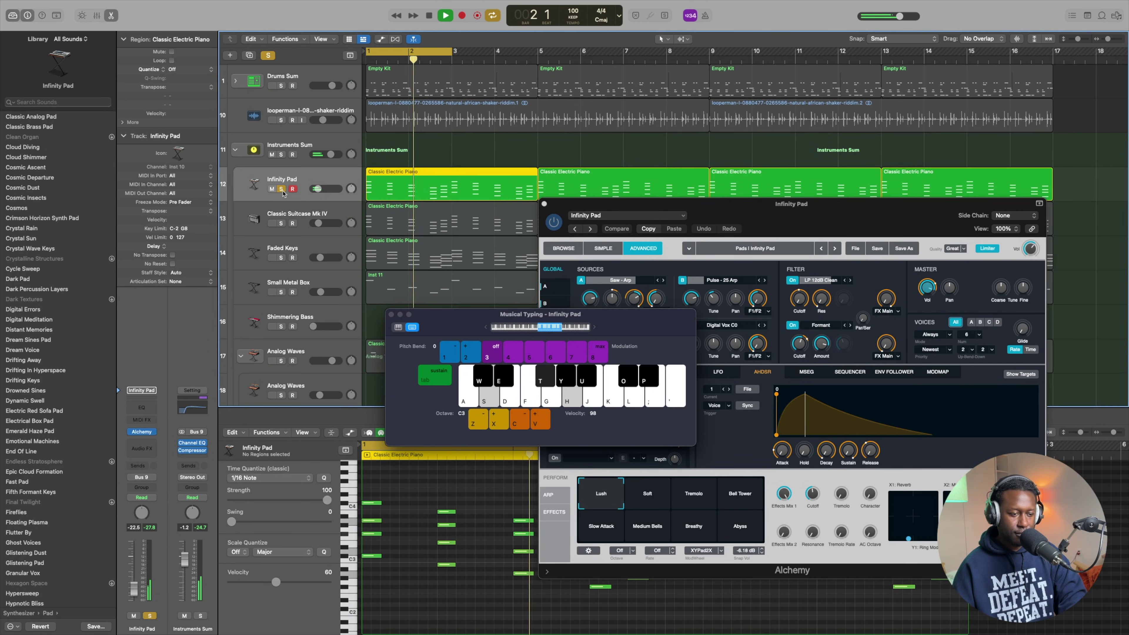
pyautogui.press('s')
pyautogui.press('t')
pyautogui.press('e')
pyautogui.press('space')
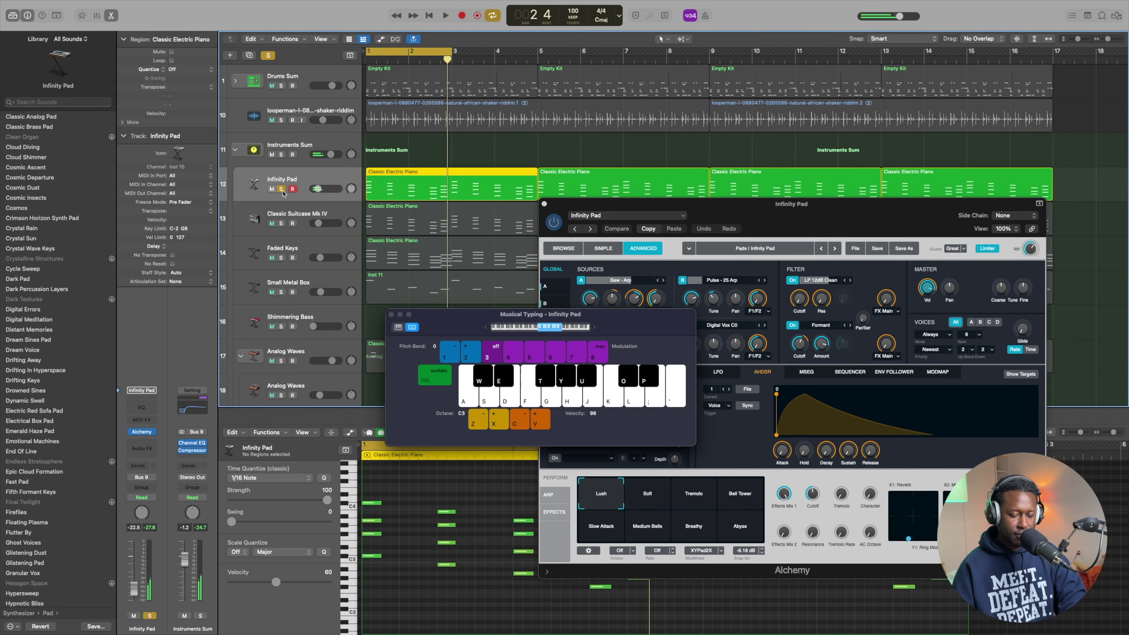
# Solo Classic Suitcase Mk IV alongside Infinity Pad and play the melody live over both layers
pyautogui.click(282, 223)
pyautogui.press('space')
pyautogui.press('w')
pyautogui.press('h')
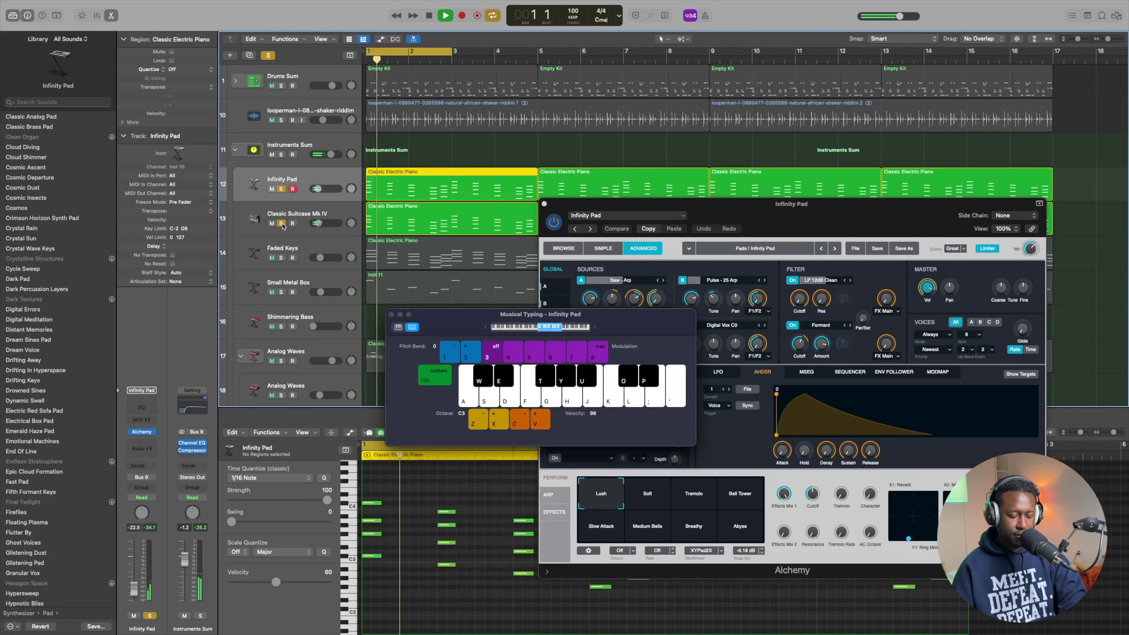
pyautogui.press('g')
pyautogui.press('j')
pyautogui.press('s')
pyautogui.press('h')
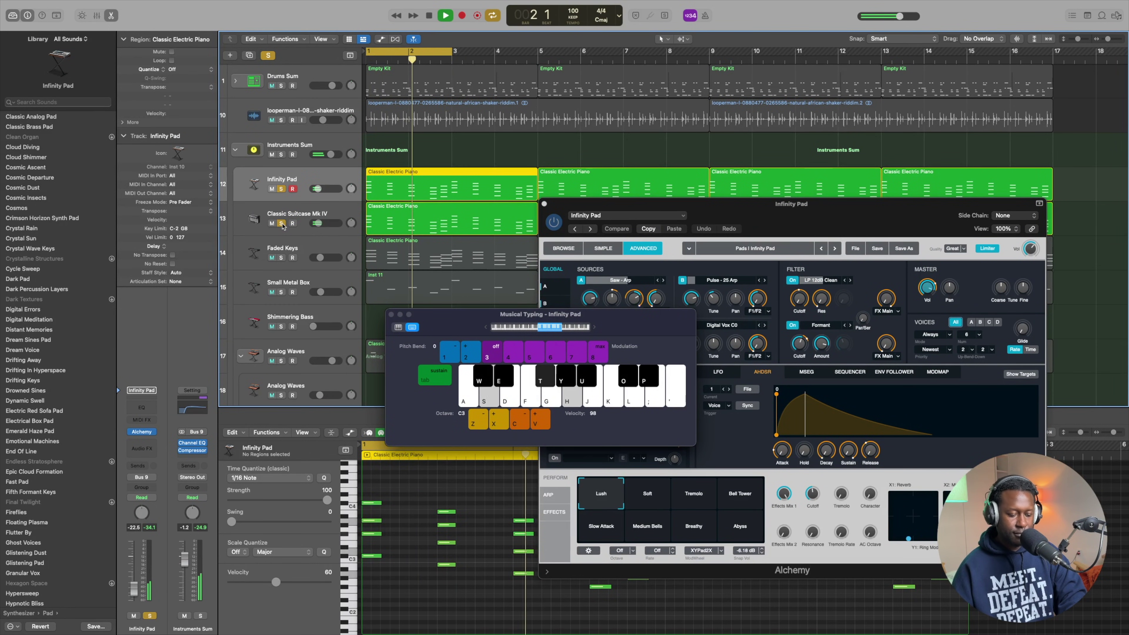
pyautogui.press('s')
pyautogui.press('d')
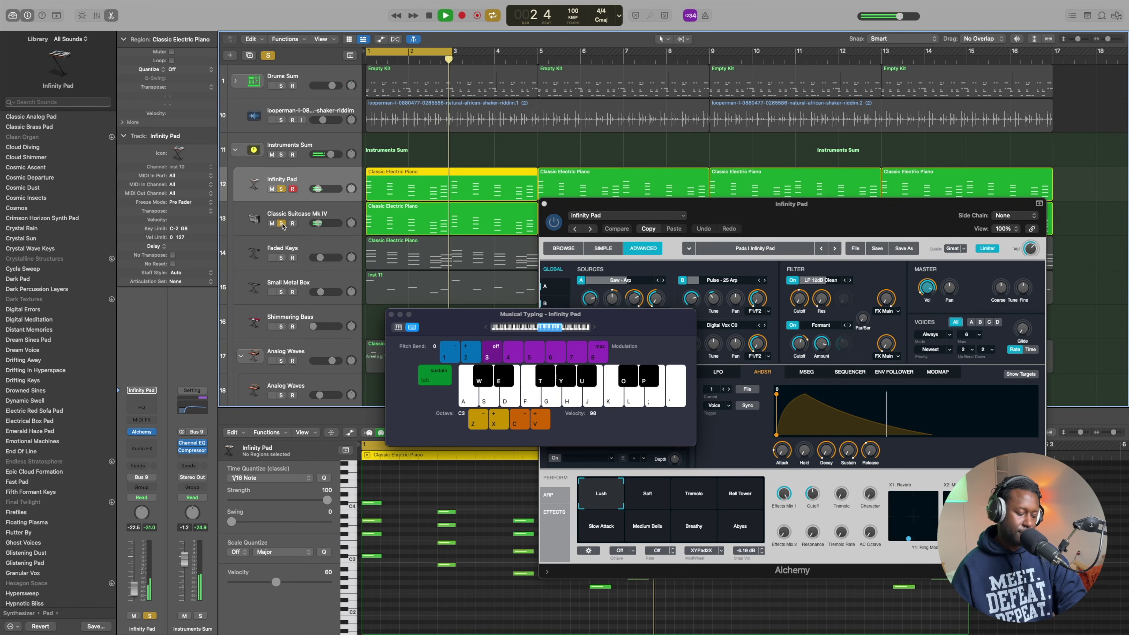
pyautogui.press('h')
pyautogui.press('d')
pyautogui.press('j')
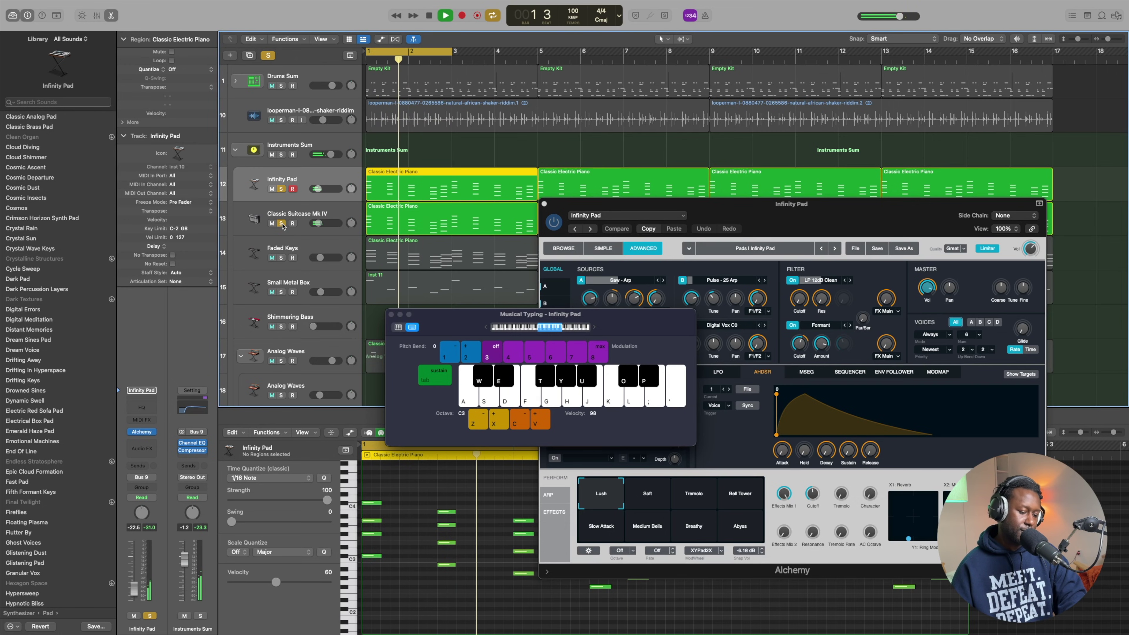
pyautogui.press('s')
pyautogui.press('h')
pyautogui.press('s')
pyautogui.press('t')
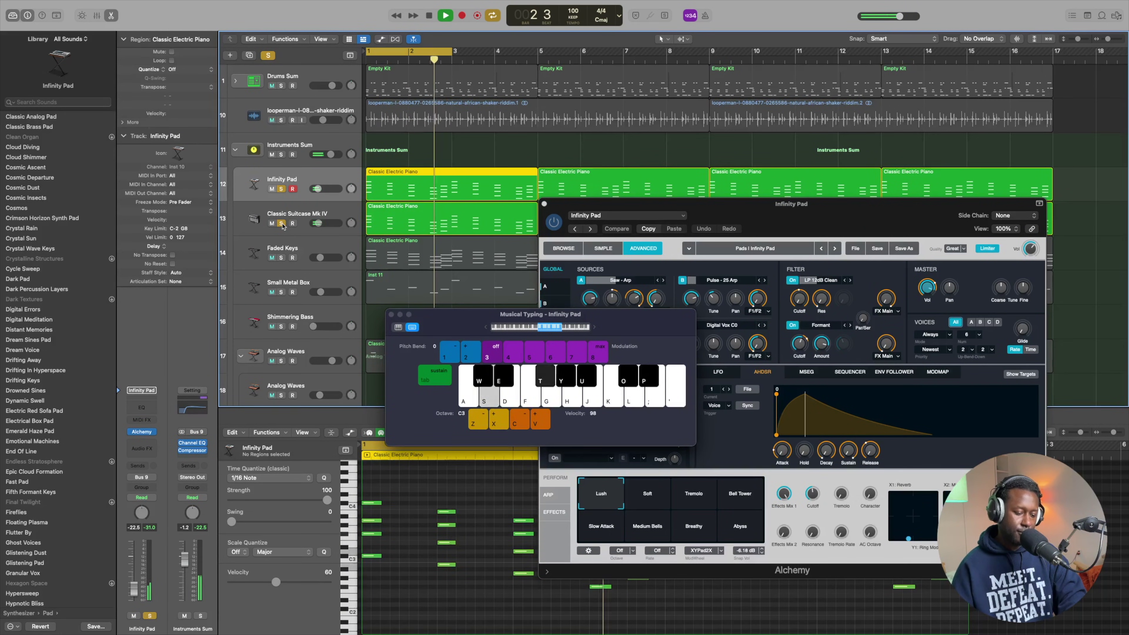
pyautogui.press('d')
pyautogui.press('y')
pyautogui.press('space')
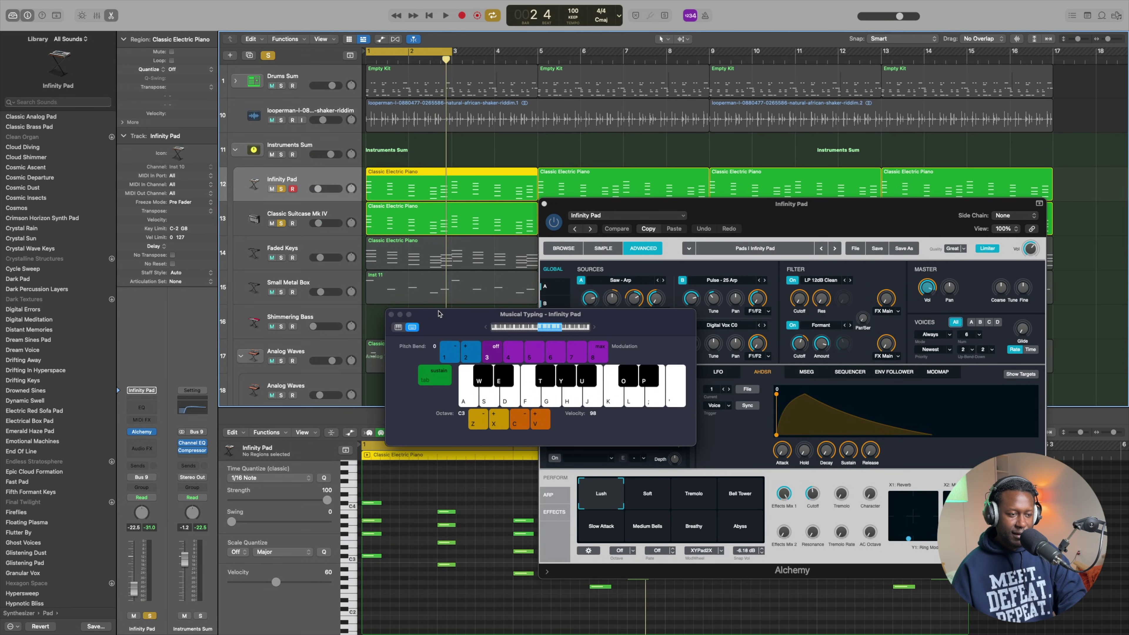
# Open the Faded Keys track's Alchemy instrument and arrange the floating windows so the track list stays clear
pyautogui.moveTo(438, 314); pyautogui.dragTo(436, 440)
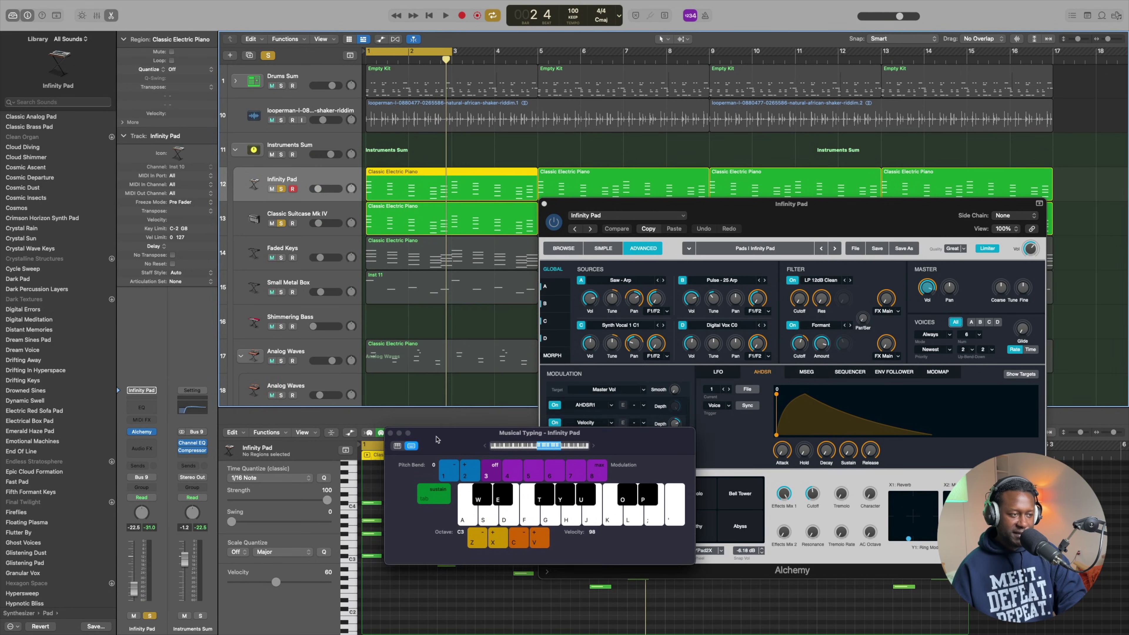
pyautogui.click(305, 246)
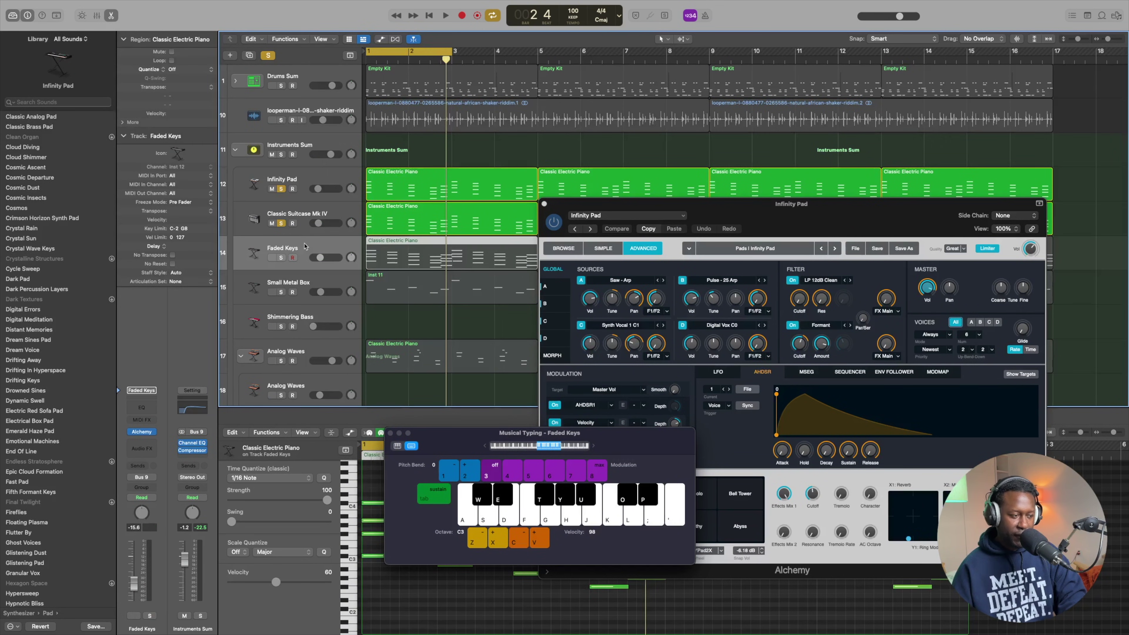
pyautogui.click(142, 432)
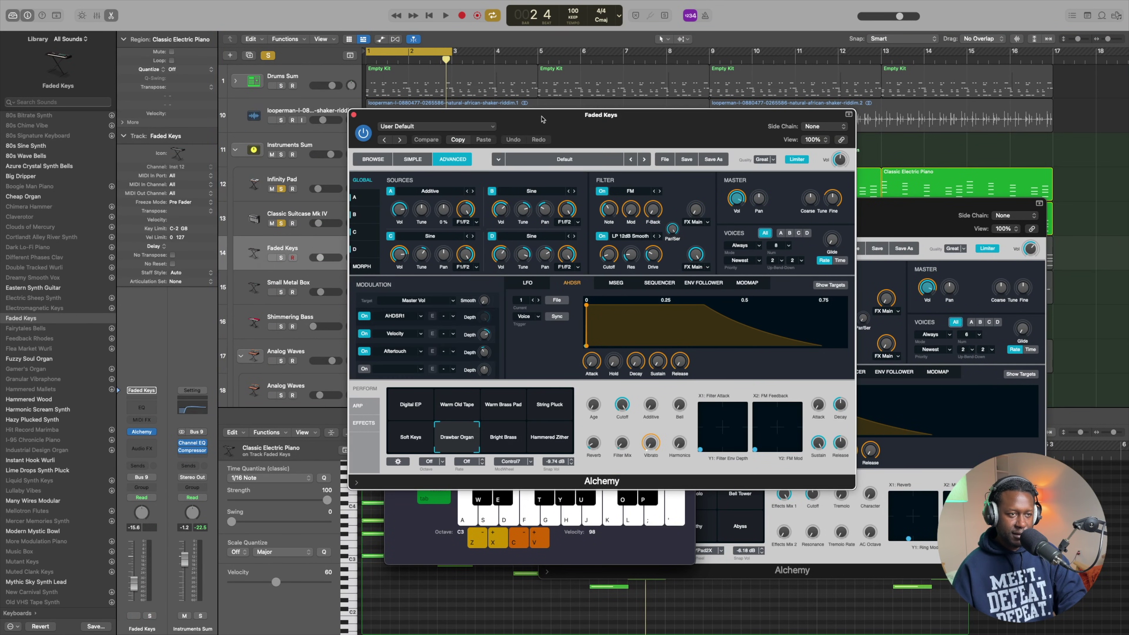
pyautogui.moveTo(541, 119); pyautogui.dragTo(671, 202)
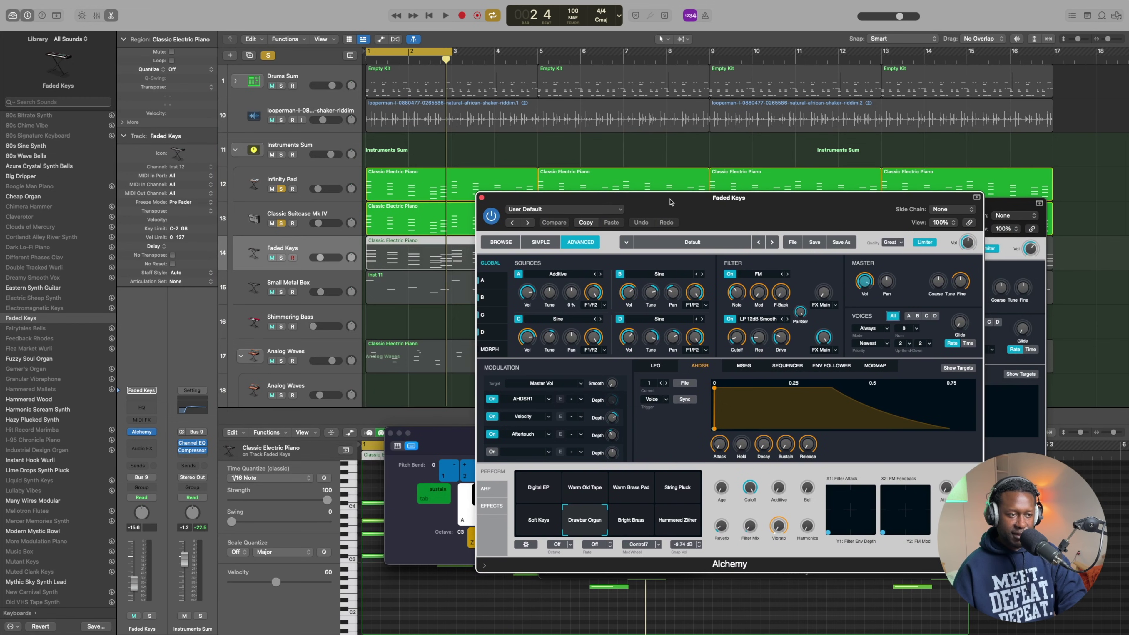
# Solo the Faded Keys track and take Classic Suitcase Mk IV and Infinity Pad out of solo
pyautogui.click(281, 258)
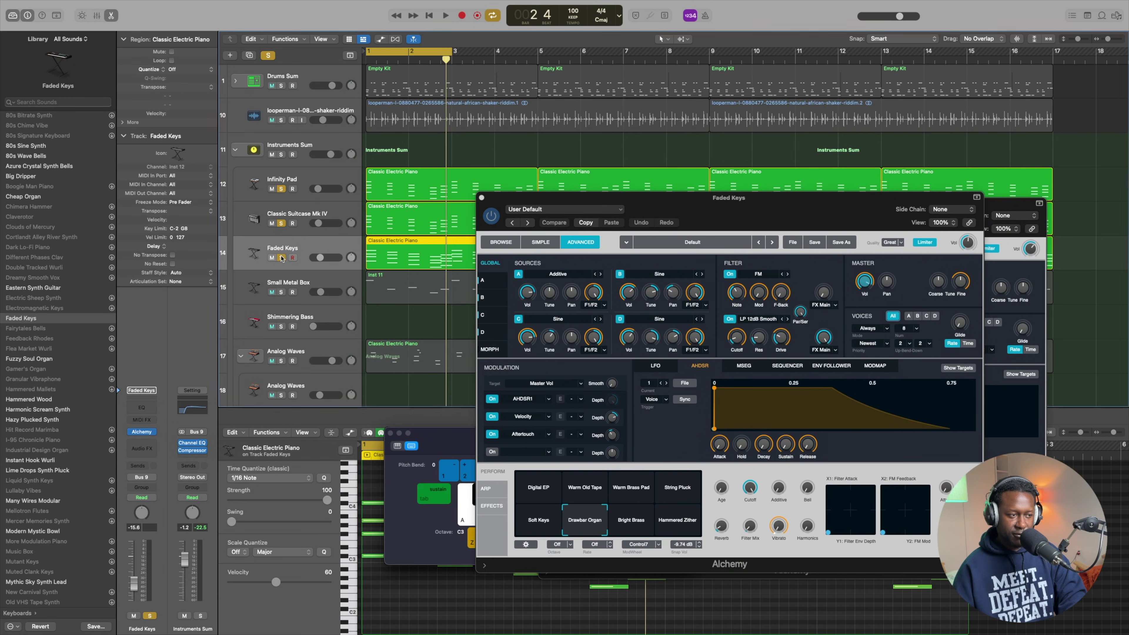
pyautogui.click(281, 222)
pyautogui.click(280, 189)
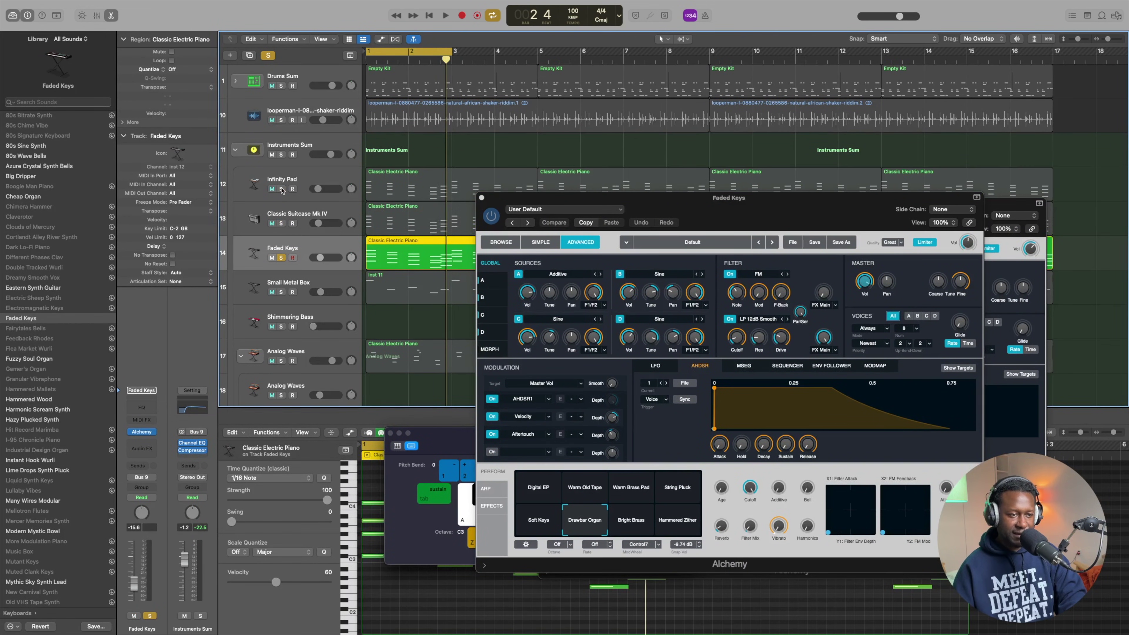
# Close the Alchemy and Musical Typing windows and listen to the soloed Faded Keys loop
pyautogui.press('super+w')
pyautogui.press('space')
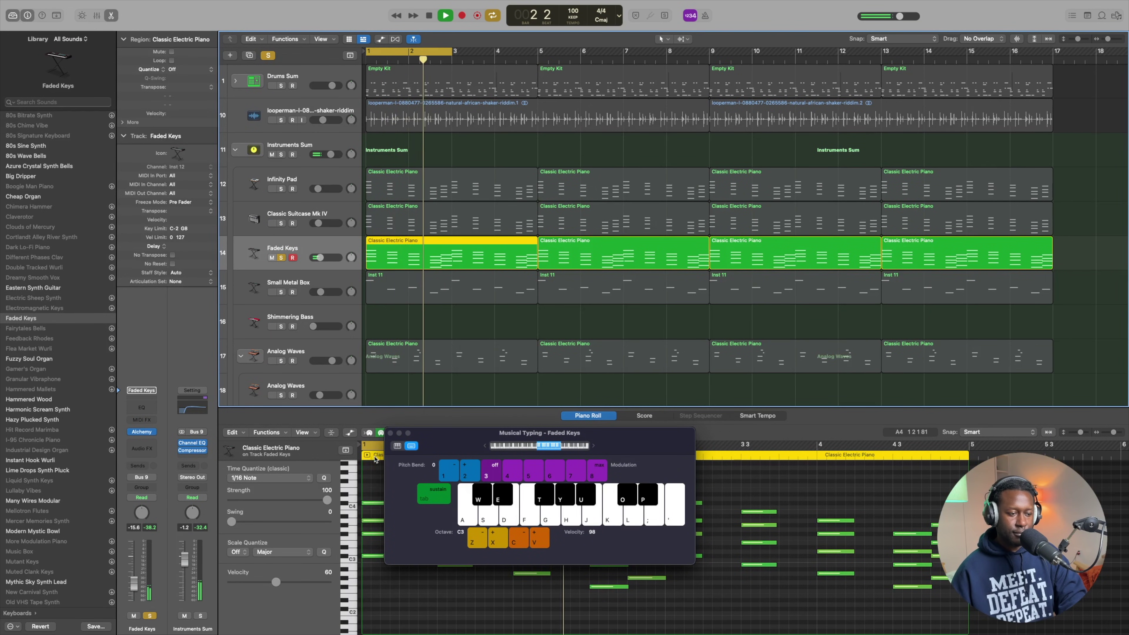
pyautogui.click(392, 434)
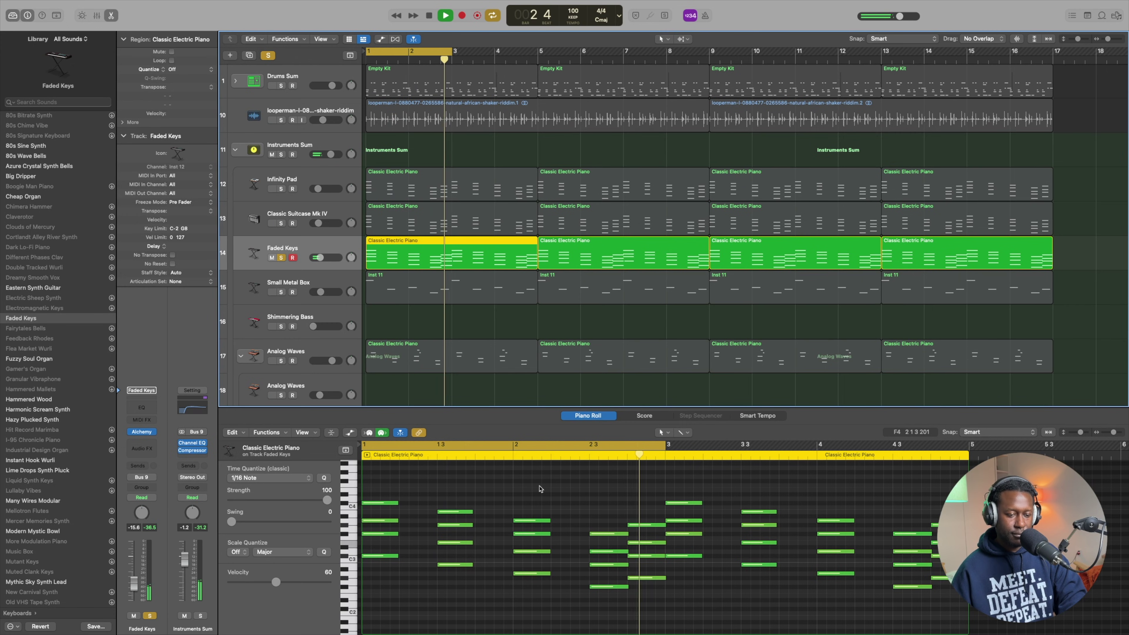
pyautogui.press('space')
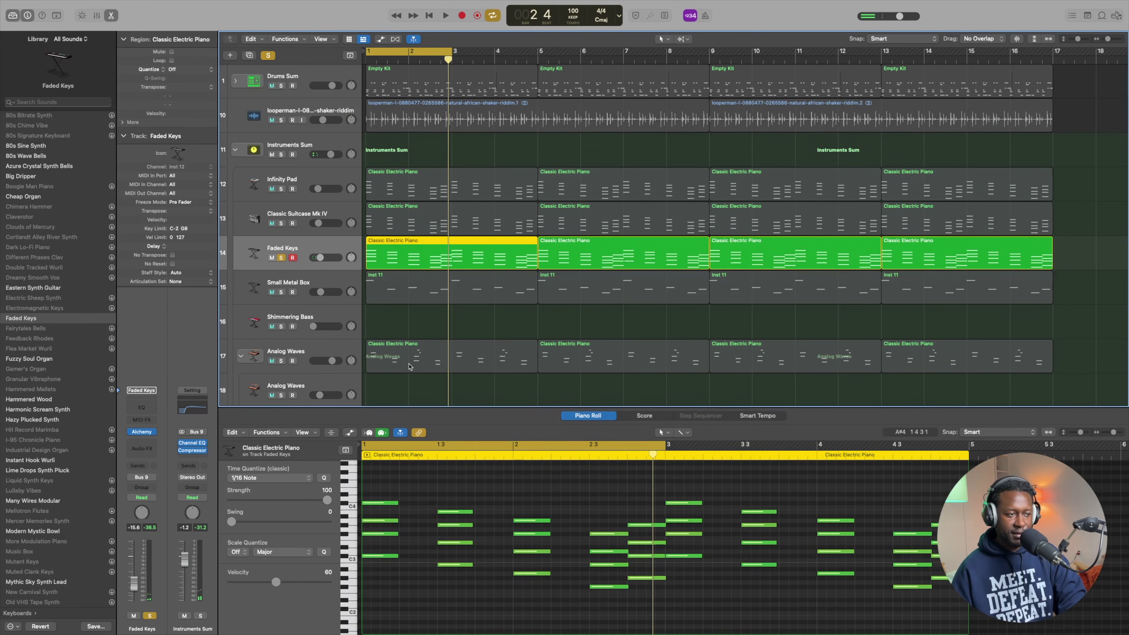
# Add Classic Suitcase Mk IV and Infinity Pad to the soloed Faded Keys track and listen to the three layers together
pyautogui.click(282, 224)
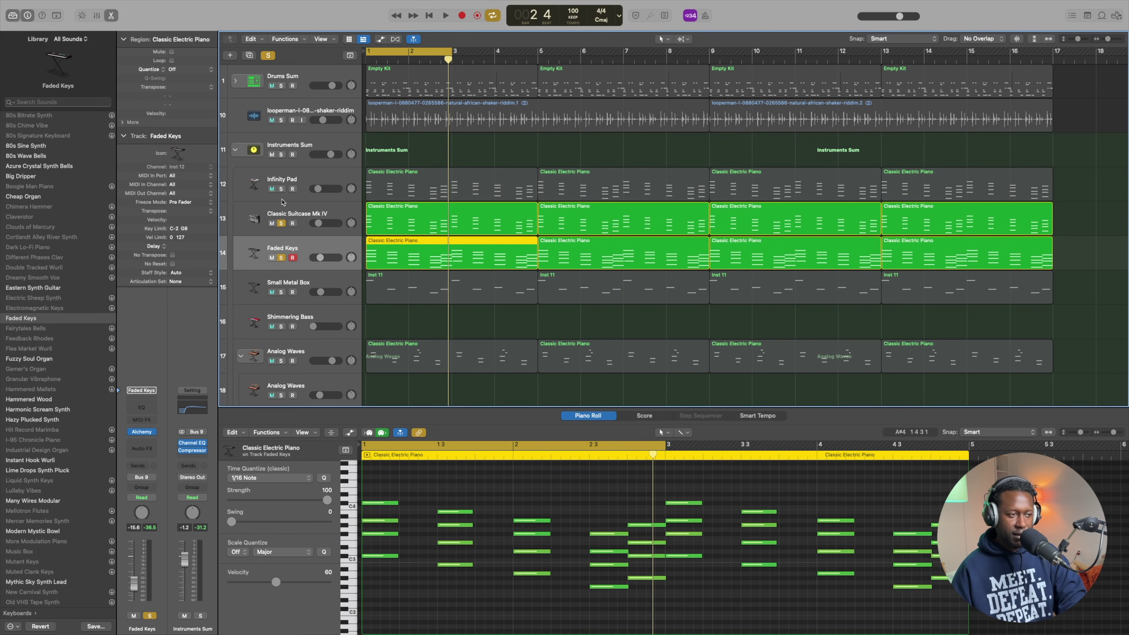
pyautogui.click(281, 189)
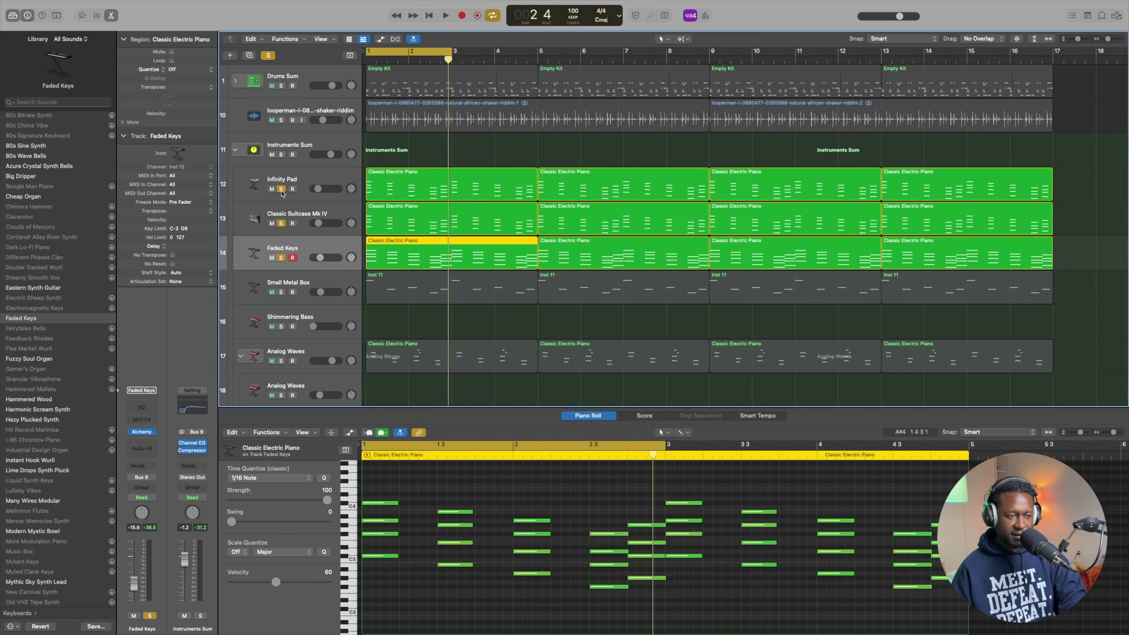
pyautogui.press('space')
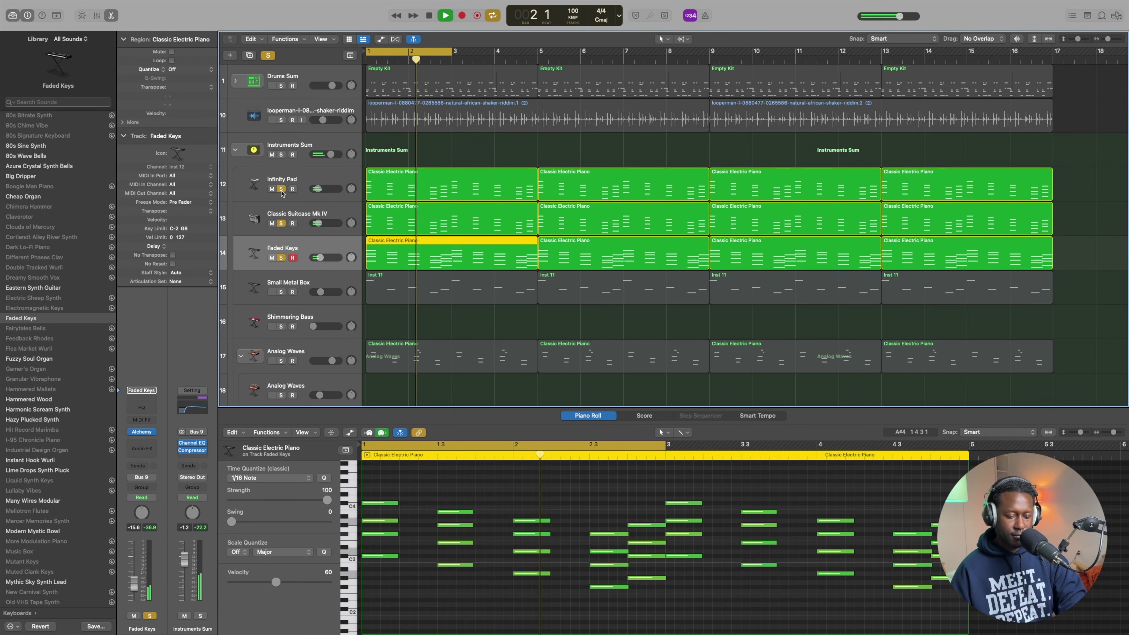
pyautogui.press('space')
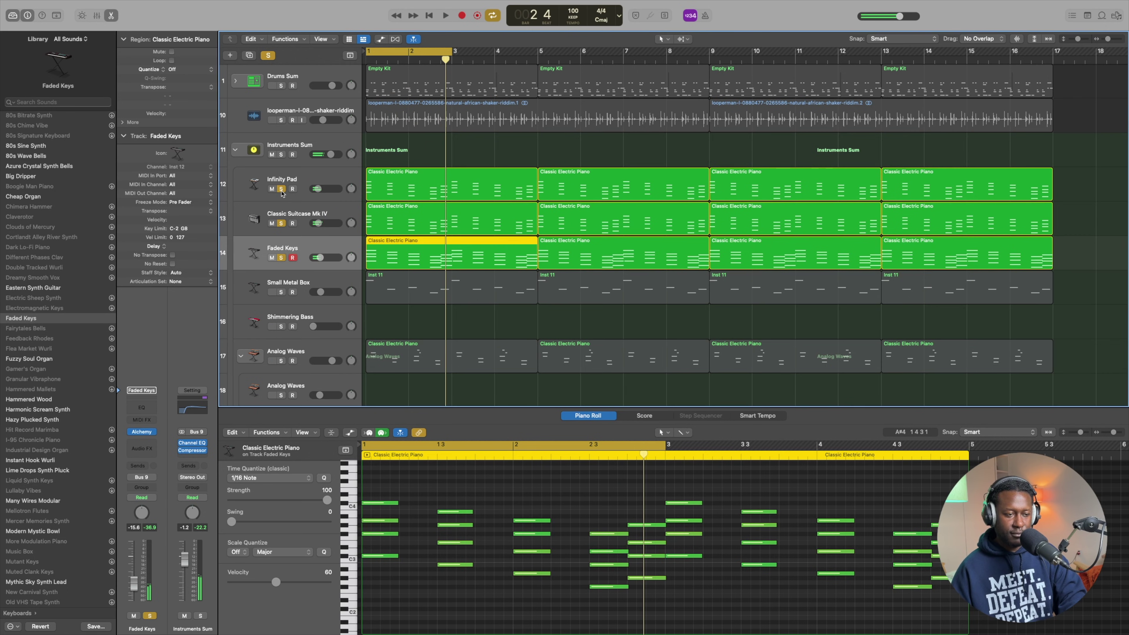
# Solo only the Small Metal Box track, show its Alchemy instrument window, and listen to its loop
pyautogui.scroll(-2, 377, 291)
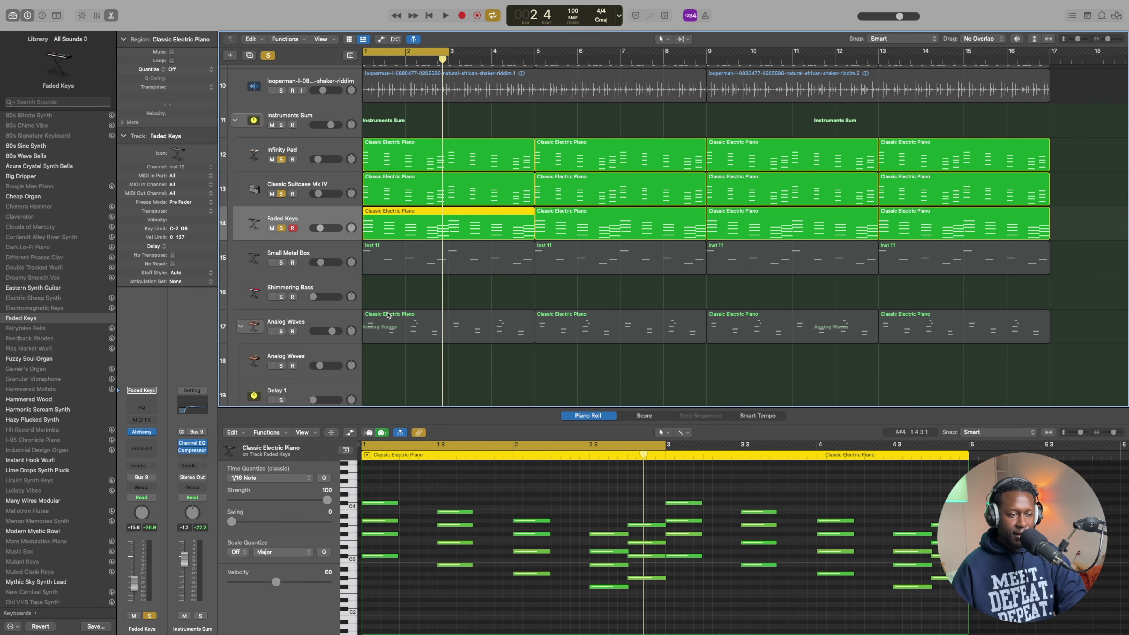
pyautogui.click(307, 252)
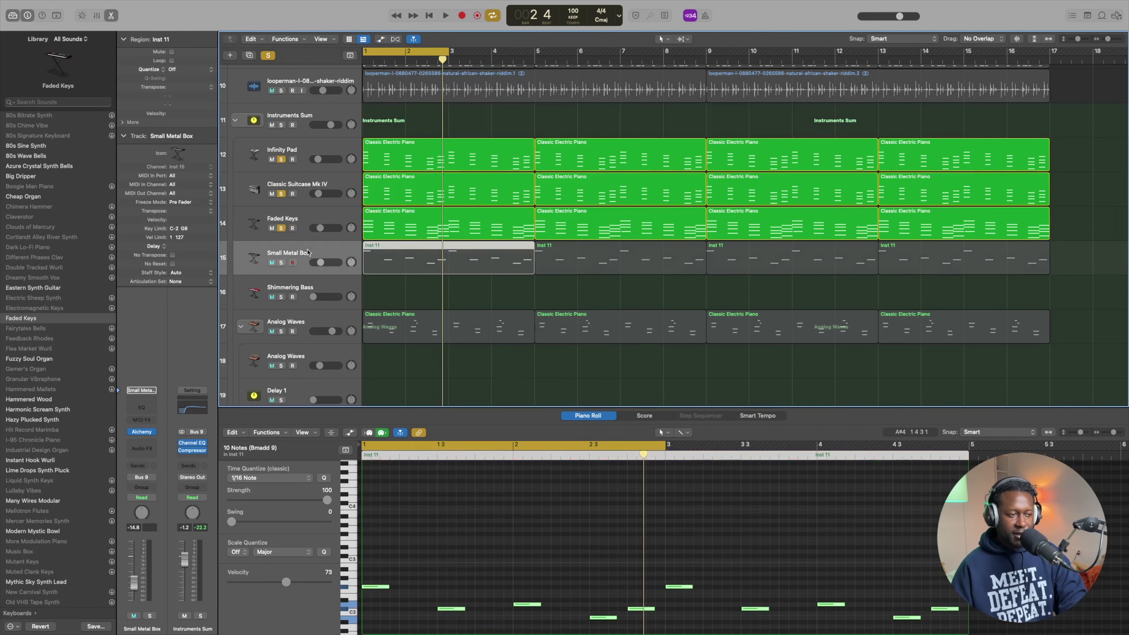
pyautogui.click(282, 263)
pyautogui.press('v')
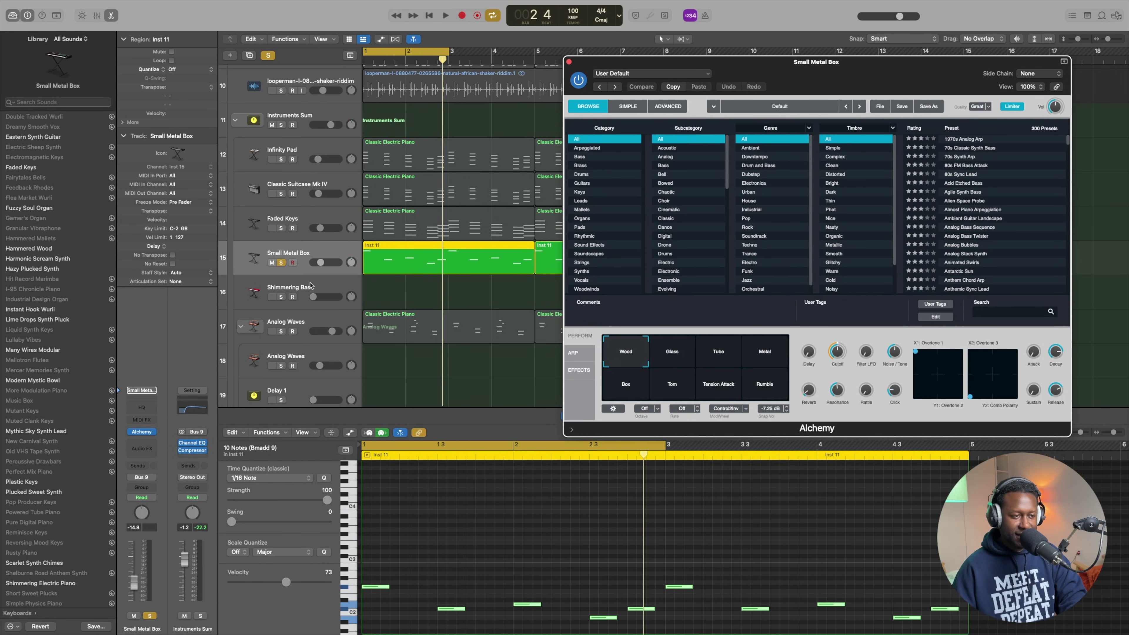
pyautogui.press('space')
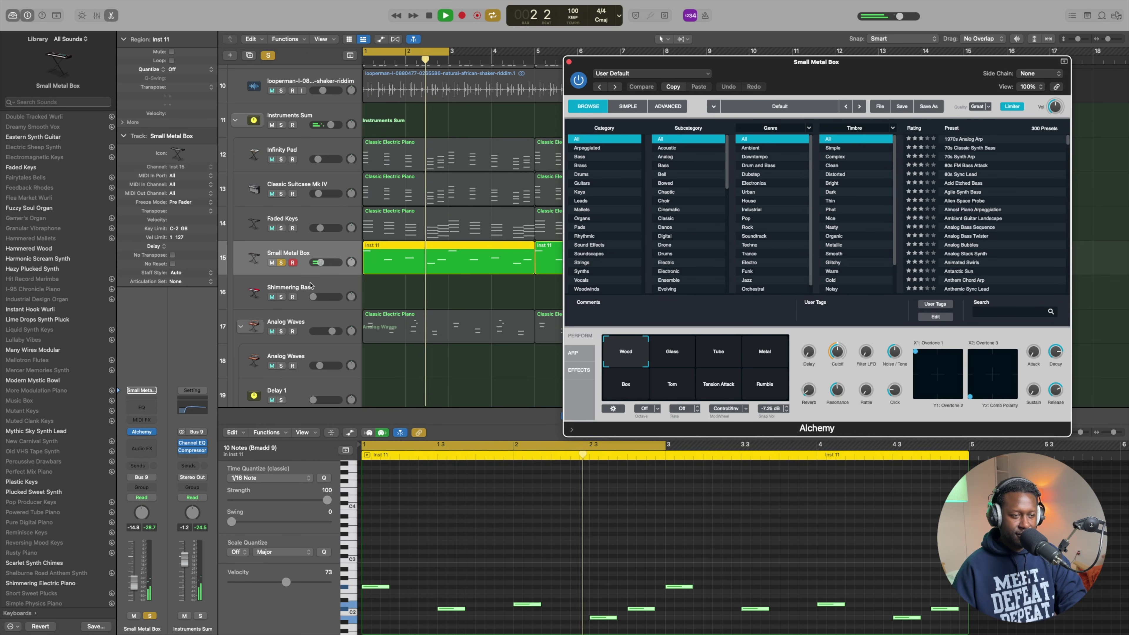
pyautogui.press('space')
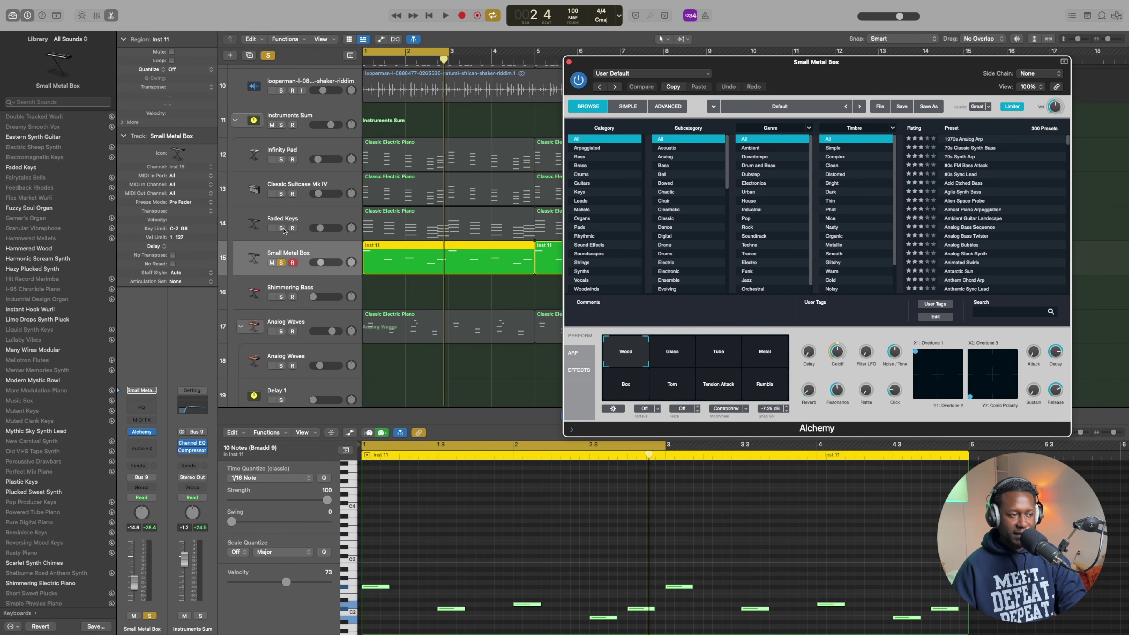
# Solo Faded Keys, Classic Suitcase Mk IV and Infinity Pad alongside Small Metal Box and play the four layers together
pyautogui.moveTo(284, 230); pyautogui.dragTo(282, 164)
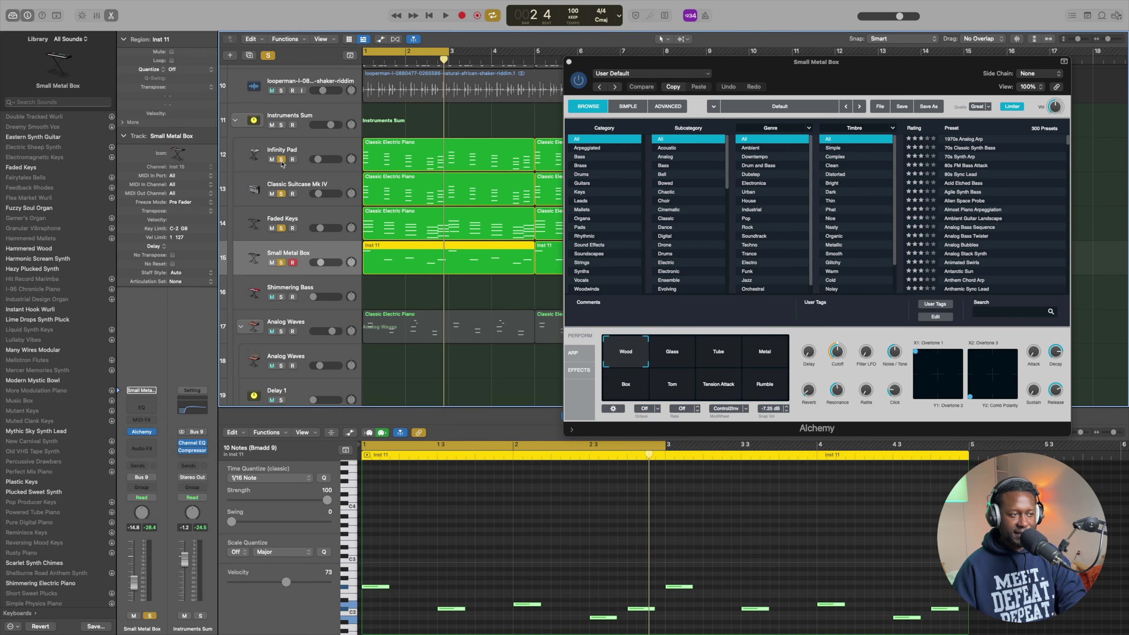
pyautogui.press('space')
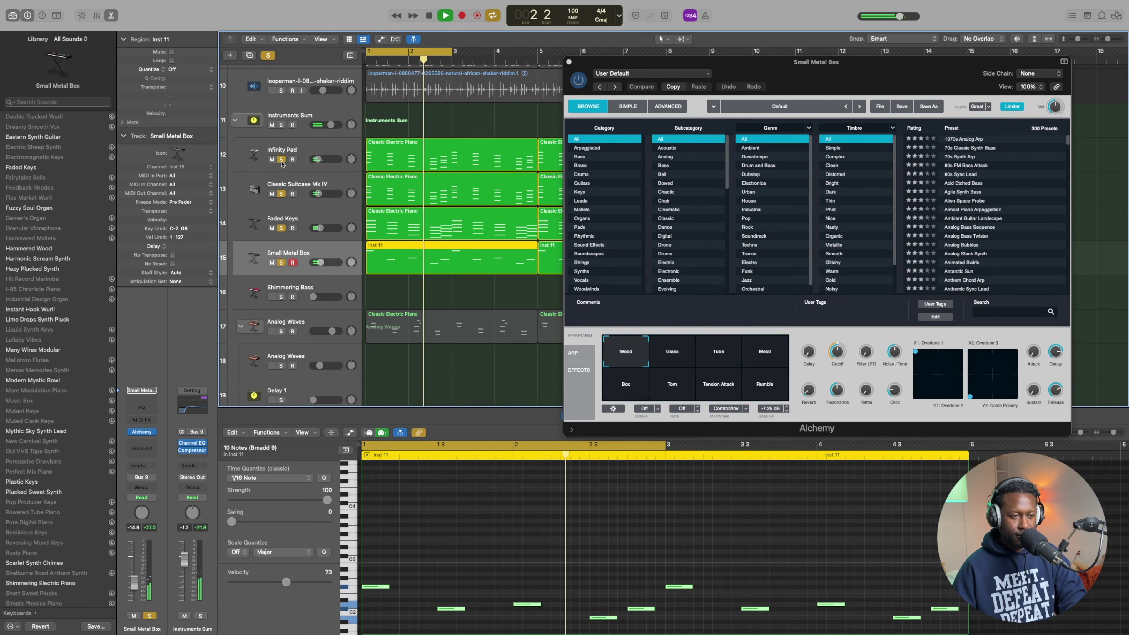
pyautogui.press('space')
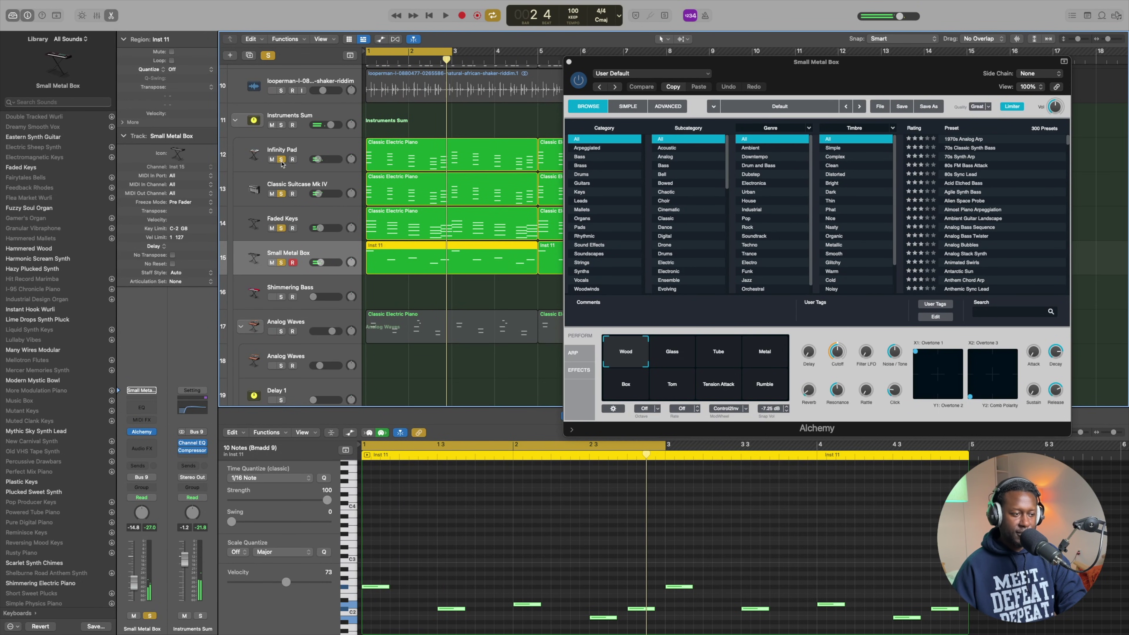
# Solo the Eastern Hammers track and take Small Metal Box, Faded Keys, Classic Suitcase Mk IV and Infinity Pad out of solo
pyautogui.scroll(-5, 315, 334)
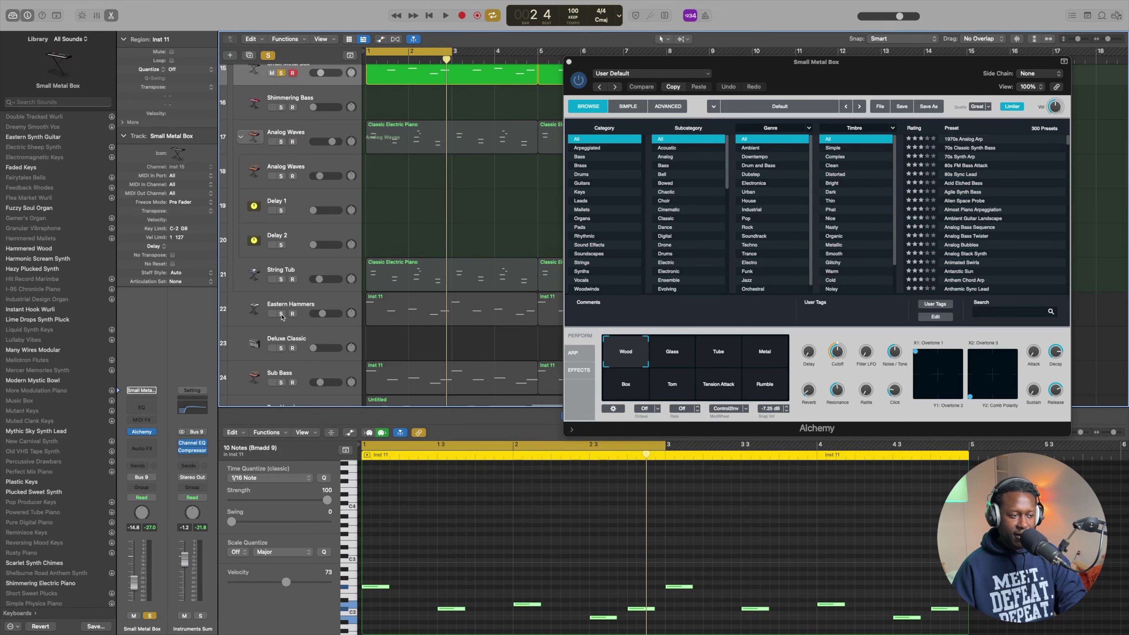
pyautogui.click(281, 314)
pyautogui.scroll(3, 292, 176)
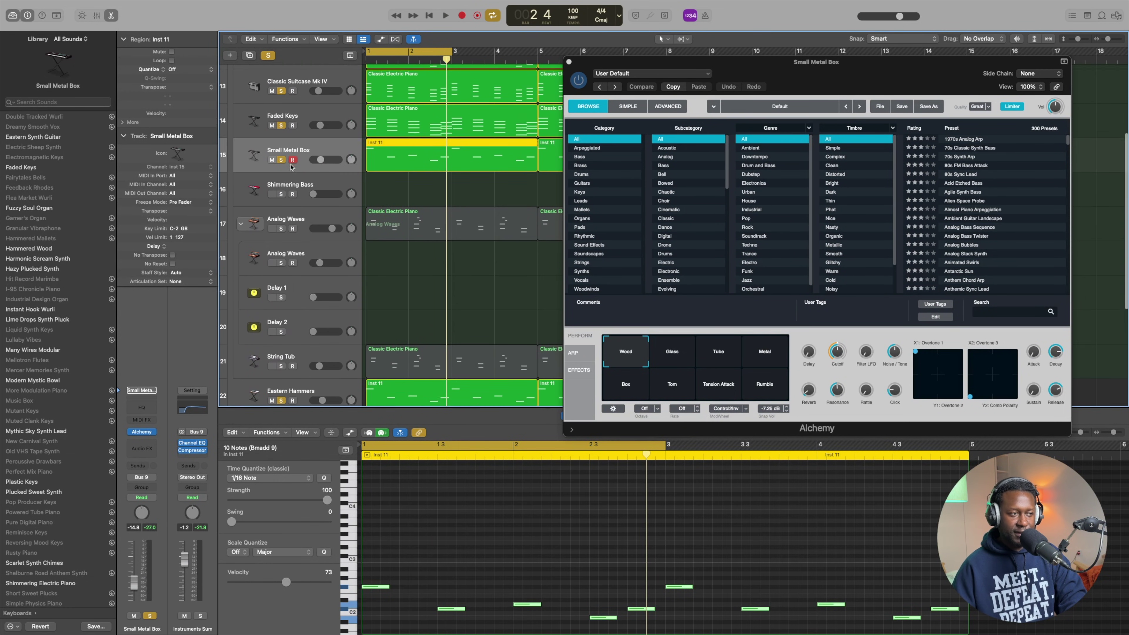
pyautogui.click(281, 169)
pyautogui.click(281, 134)
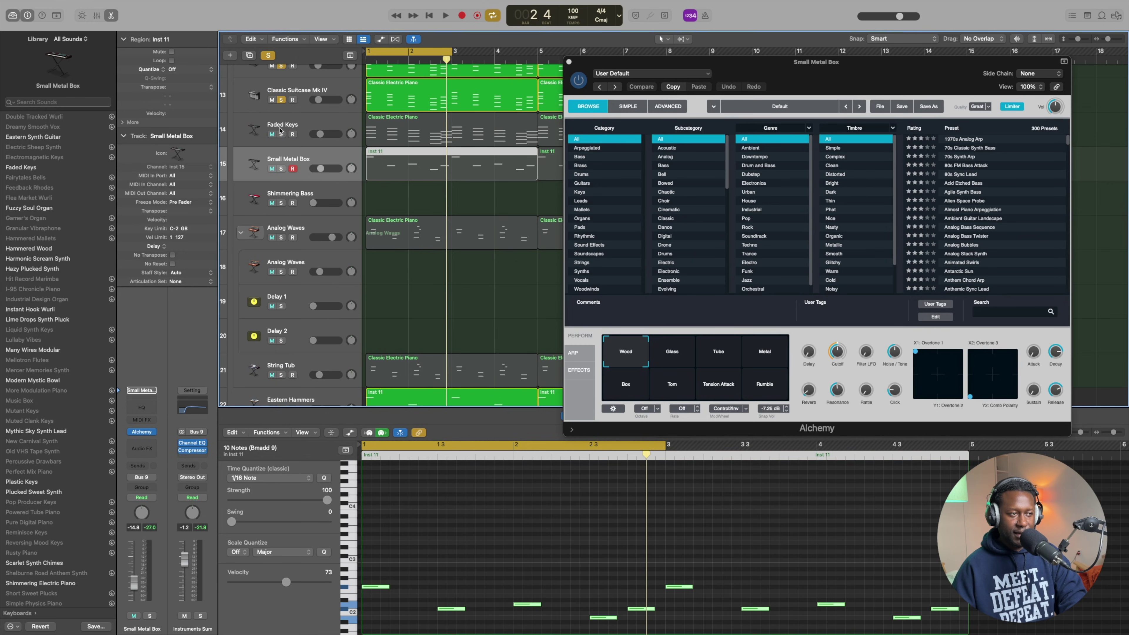
pyautogui.click(281, 100)
pyautogui.scroll(1, 284, 103)
pyautogui.click(281, 109)
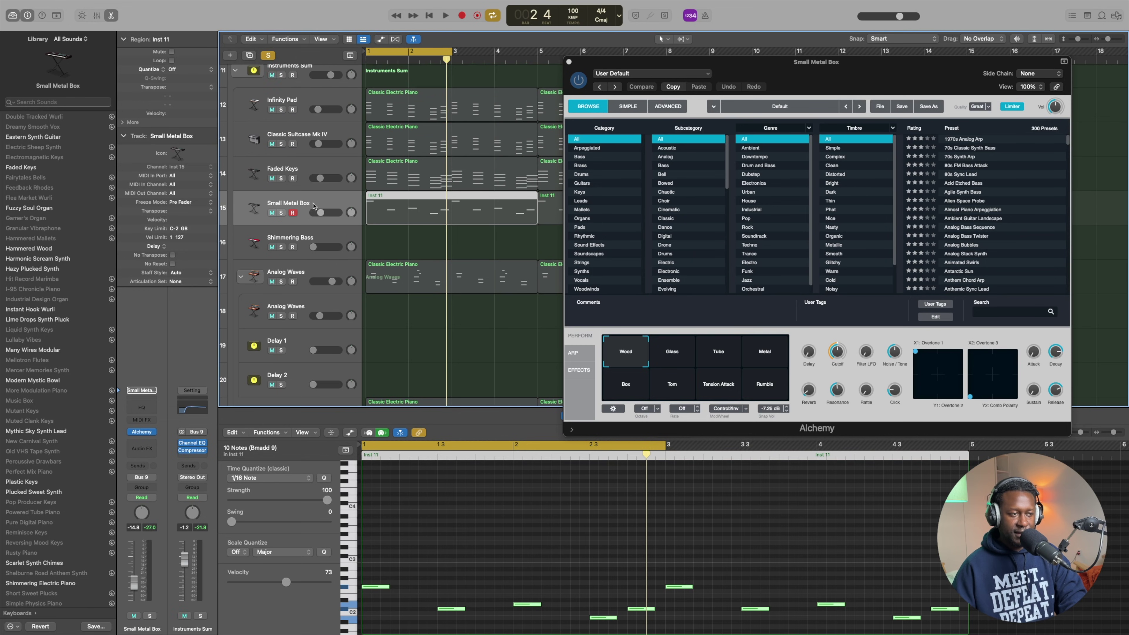
# Replace the Small Metal Box plug-in window with Eastern Hammers' Alchemy instrument, clear of the track headers, and listen to the soloed loop
pyautogui.scroll(-6, 347, 266)
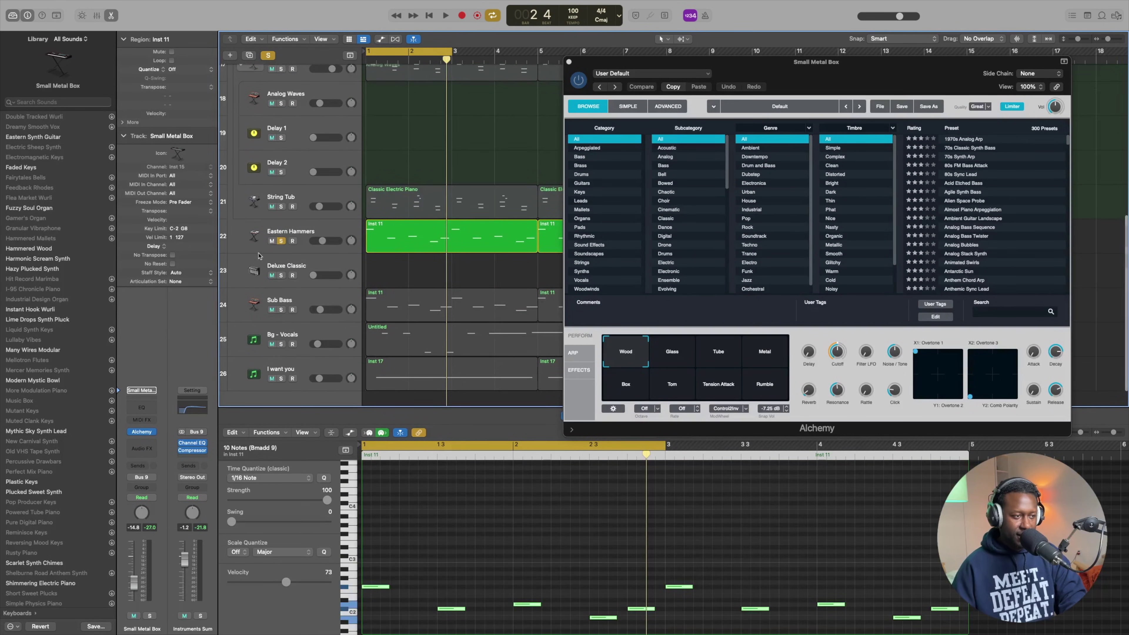
pyautogui.click(304, 225)
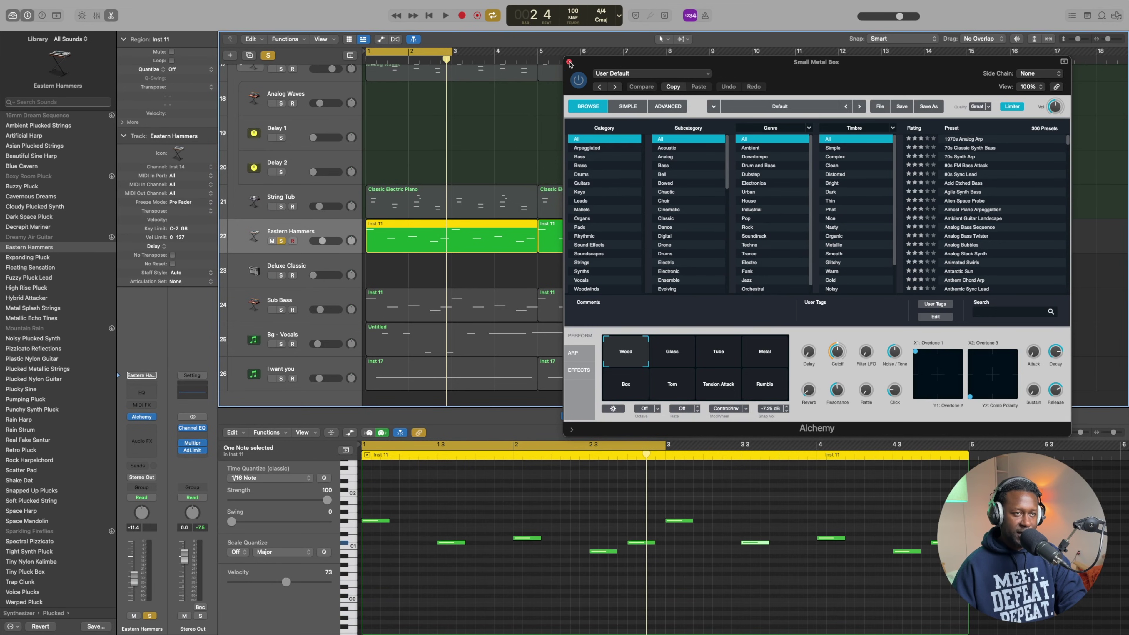
pyautogui.click(569, 62)
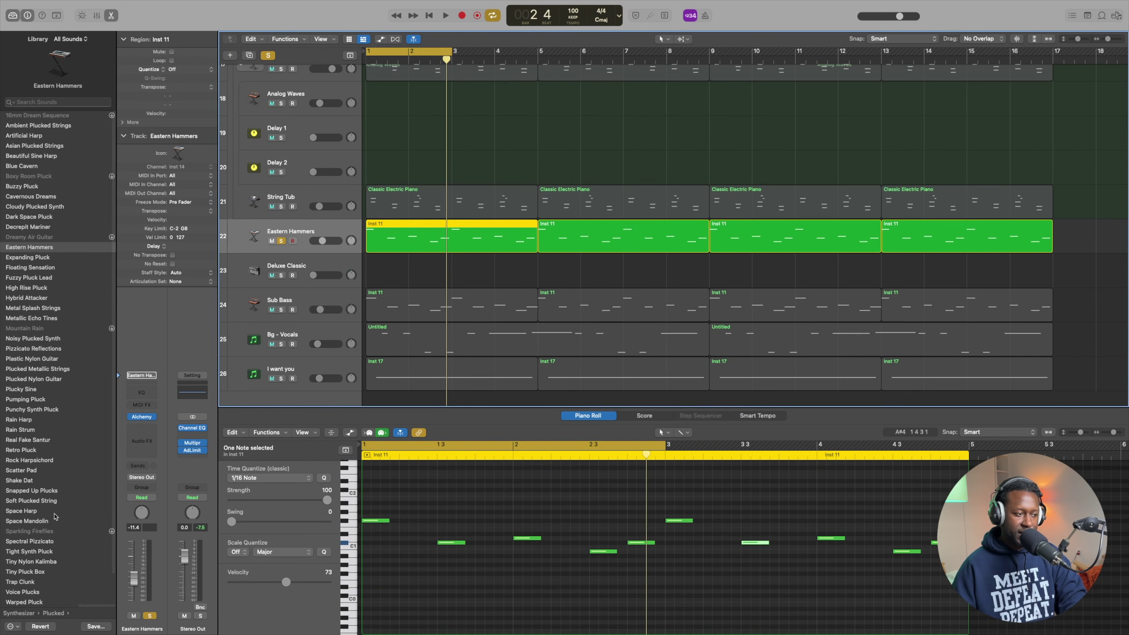
pyautogui.click(142, 418)
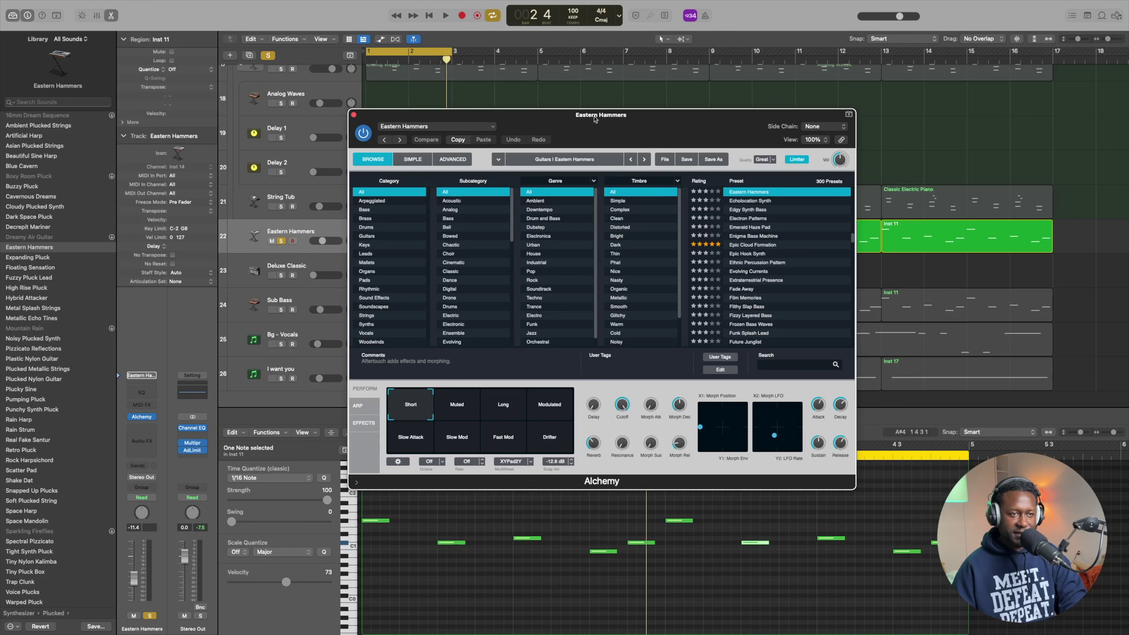
pyautogui.moveTo(567, 118); pyautogui.dragTo(689, 116)
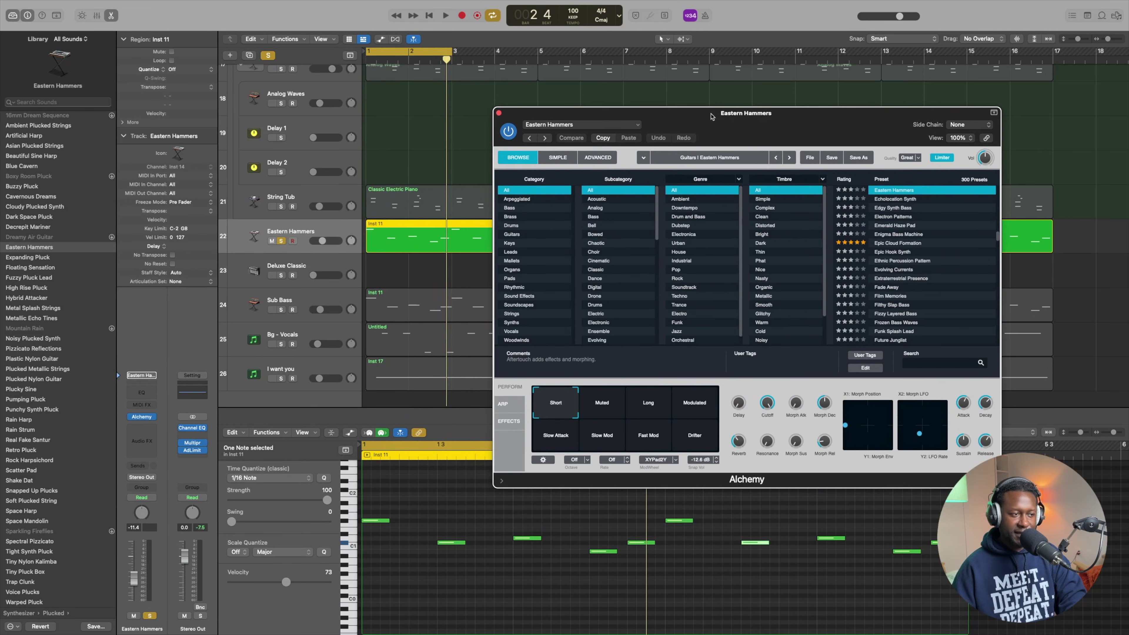
pyautogui.press('space')
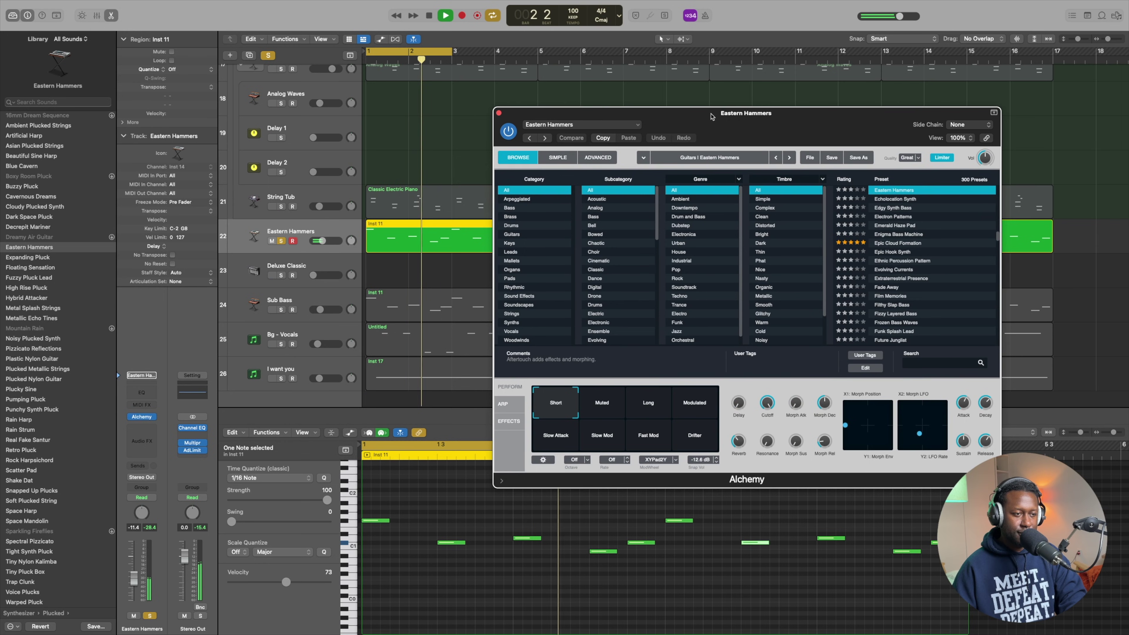
pyautogui.press('space')
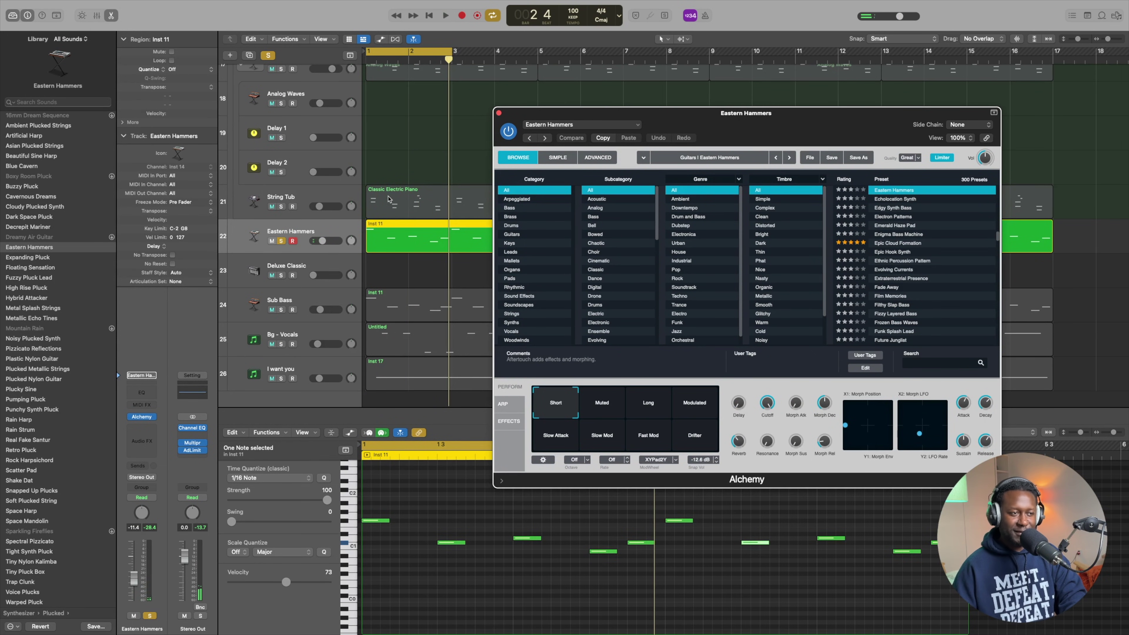
# Solo Small Metal Box, Faded Keys, Classic Suitcase Mk IV and Infinity Pad alongside Eastern Hammers and play all five layers
pyautogui.scroll(3, 389, 199)
pyautogui.scroll(3, 389, 198)
pyautogui.click(281, 203)
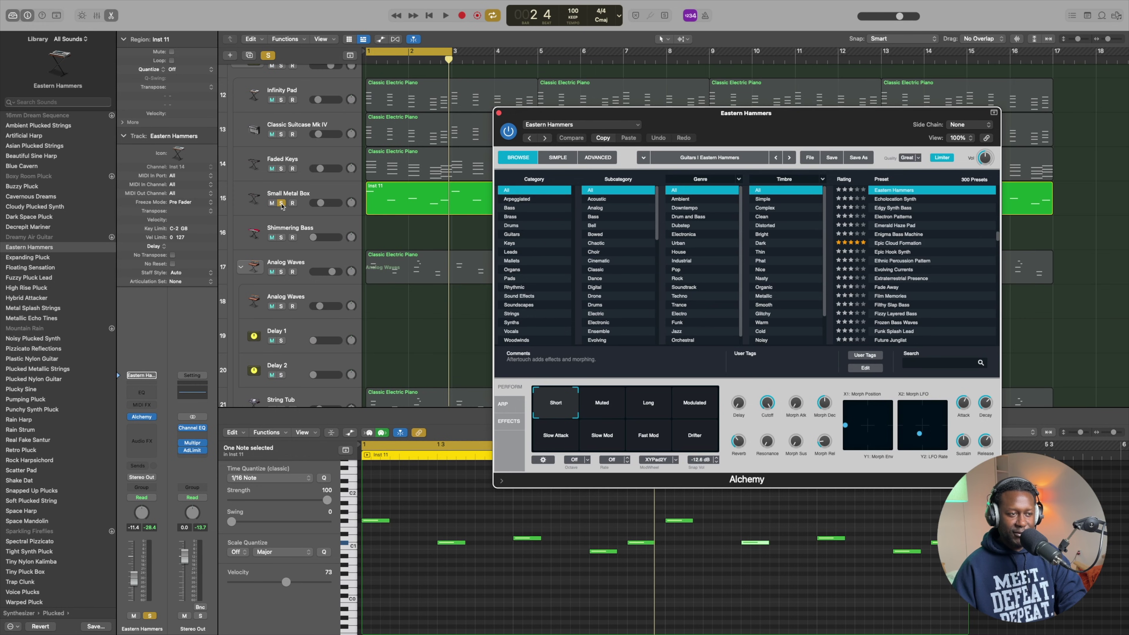
pyautogui.click(281, 168)
pyautogui.click(281, 134)
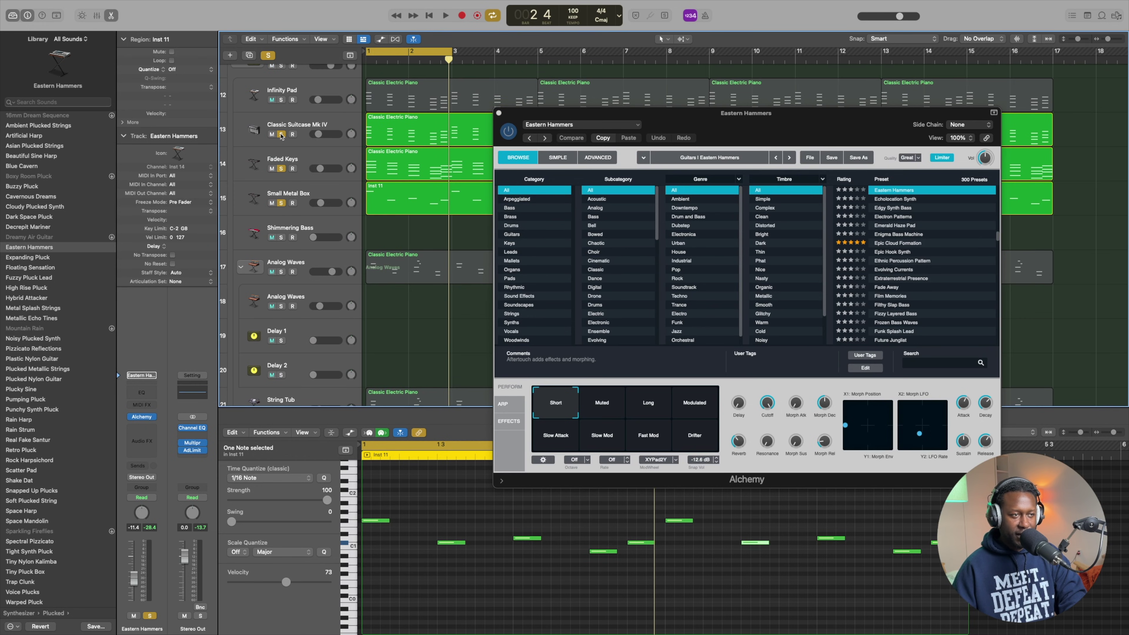
pyautogui.click(281, 100)
pyautogui.press('space')
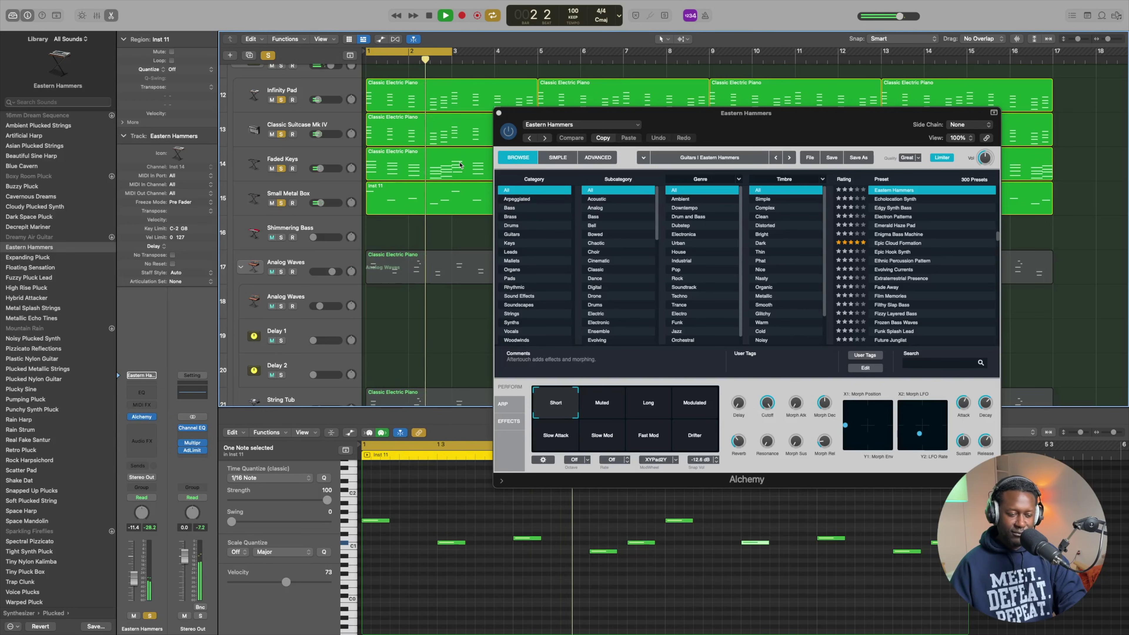
pyautogui.press('space')
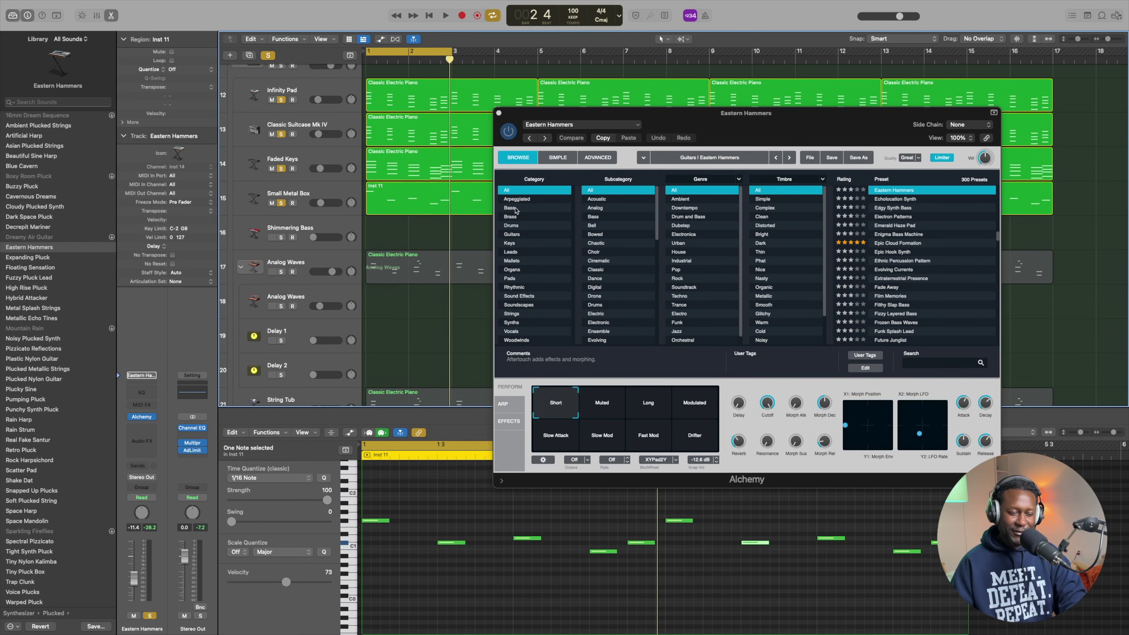
# Solo the Analog Waves track stack and take every other instrument layer out of solo
pyautogui.scroll(-4, 458, 291)
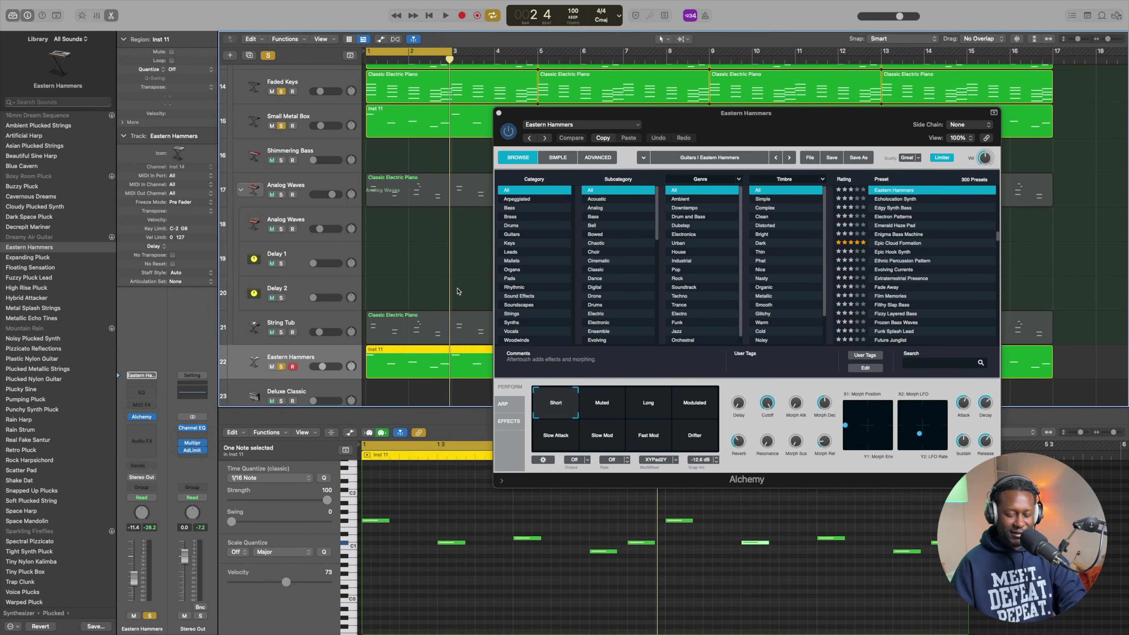
pyautogui.scroll(3, 375, 298)
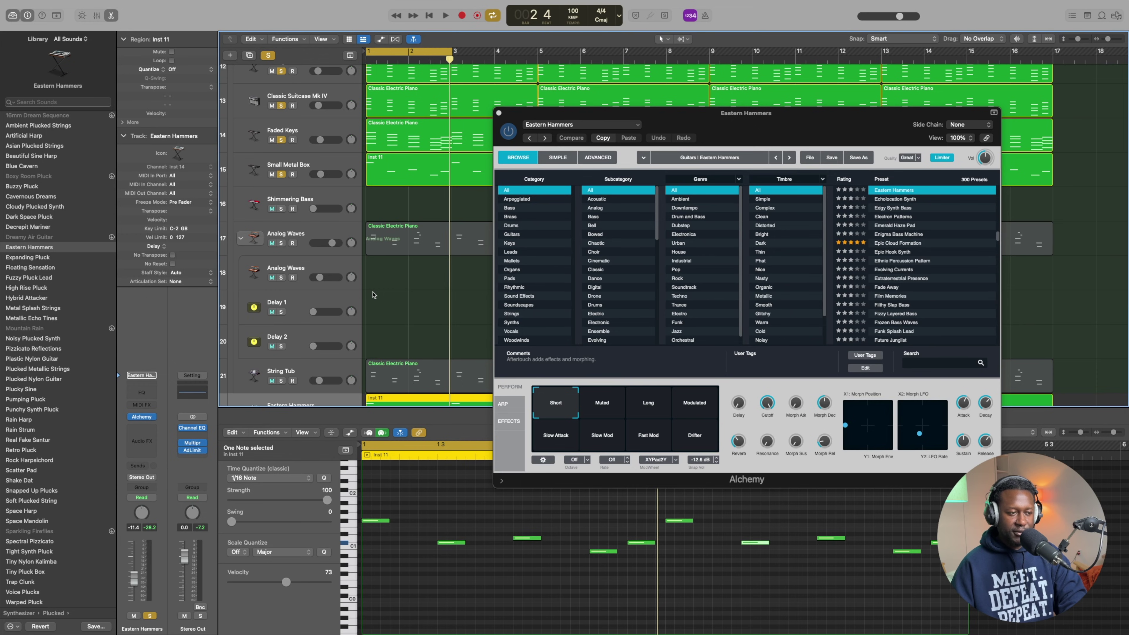
pyautogui.scroll(2, 373, 295)
pyautogui.scroll(2, 373, 277)
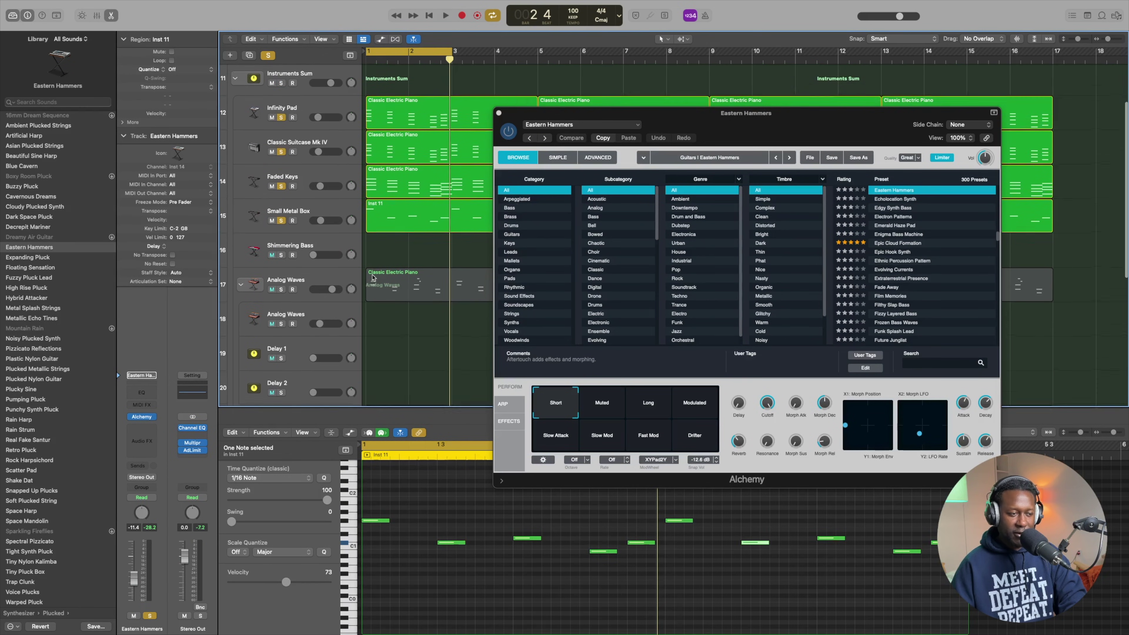
pyautogui.click(315, 305)
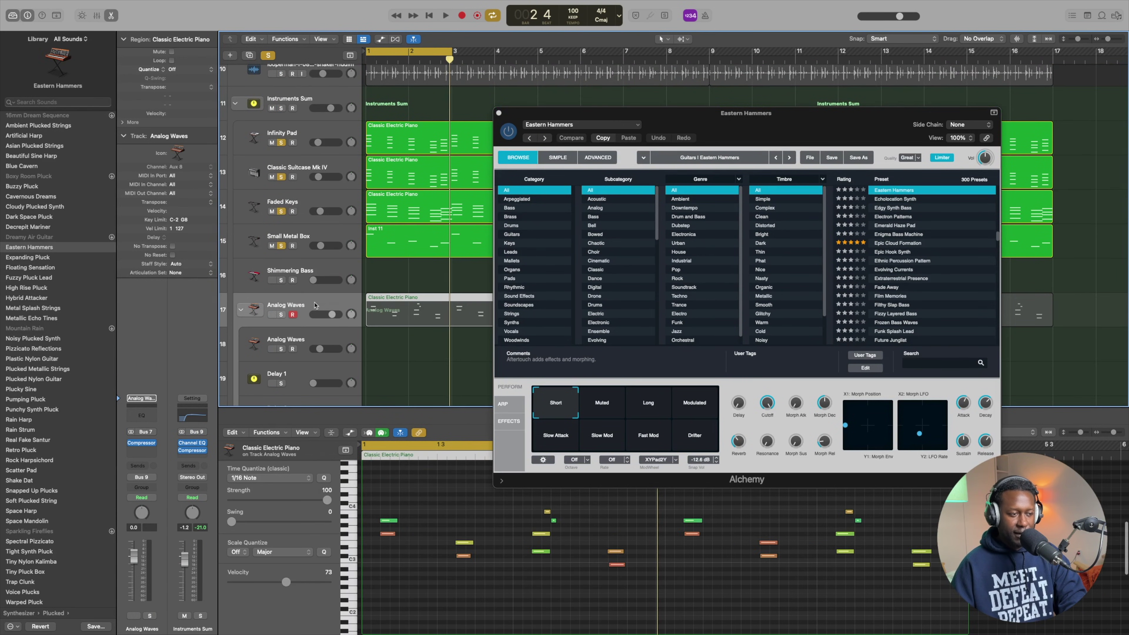
pyautogui.click(280, 315)
pyautogui.click(283, 280)
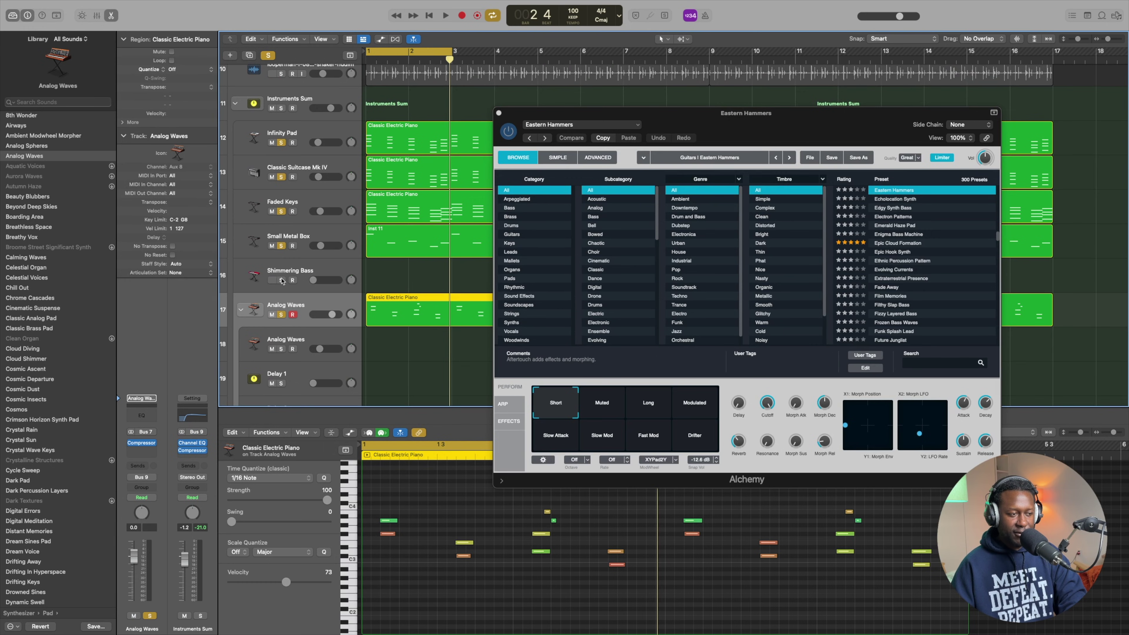
pyautogui.click(281, 246)
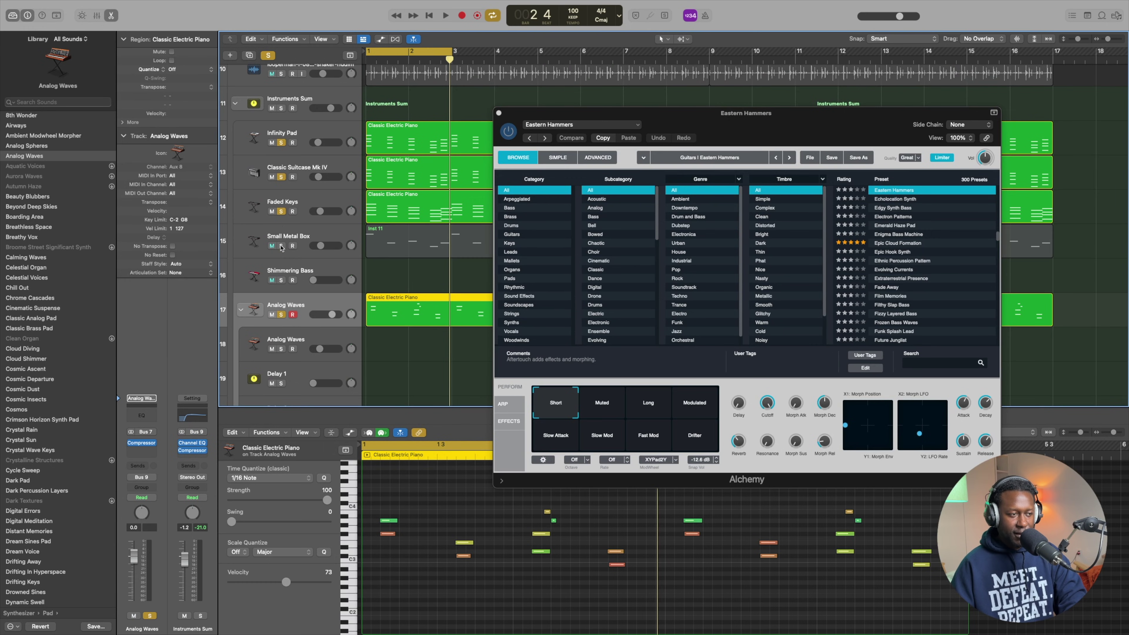
pyautogui.click(281, 211)
pyautogui.click(281, 177)
pyautogui.click(281, 143)
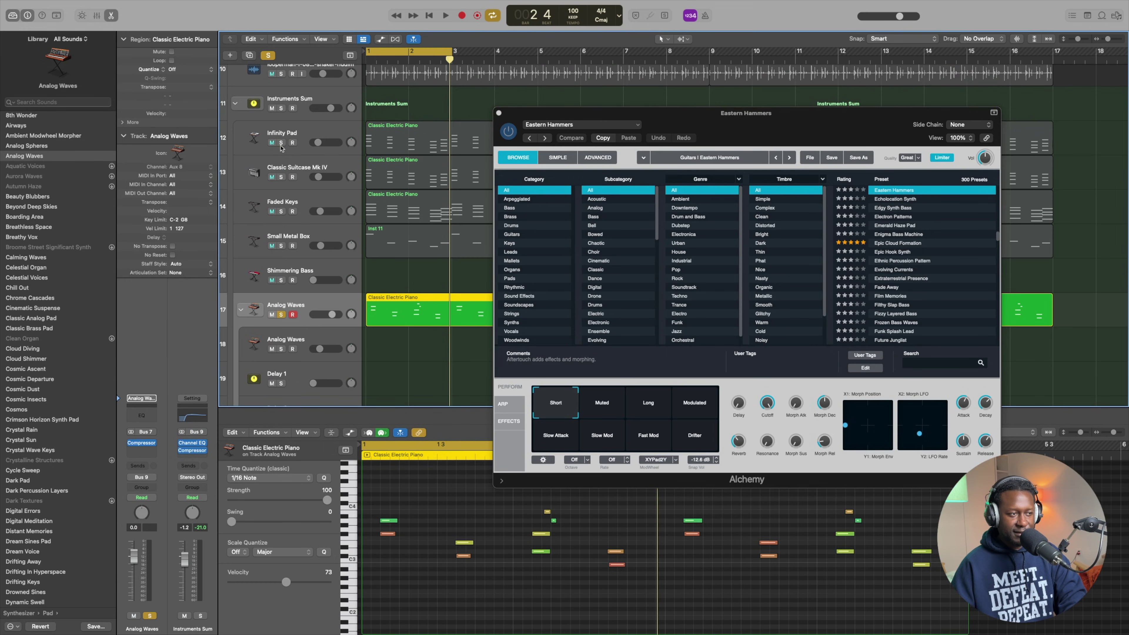
# Listen to the soloed Analog Waves loop and close the Eastern Hammers plug-in window
pyautogui.scroll(-4, 295, 216)
pyautogui.press('space')
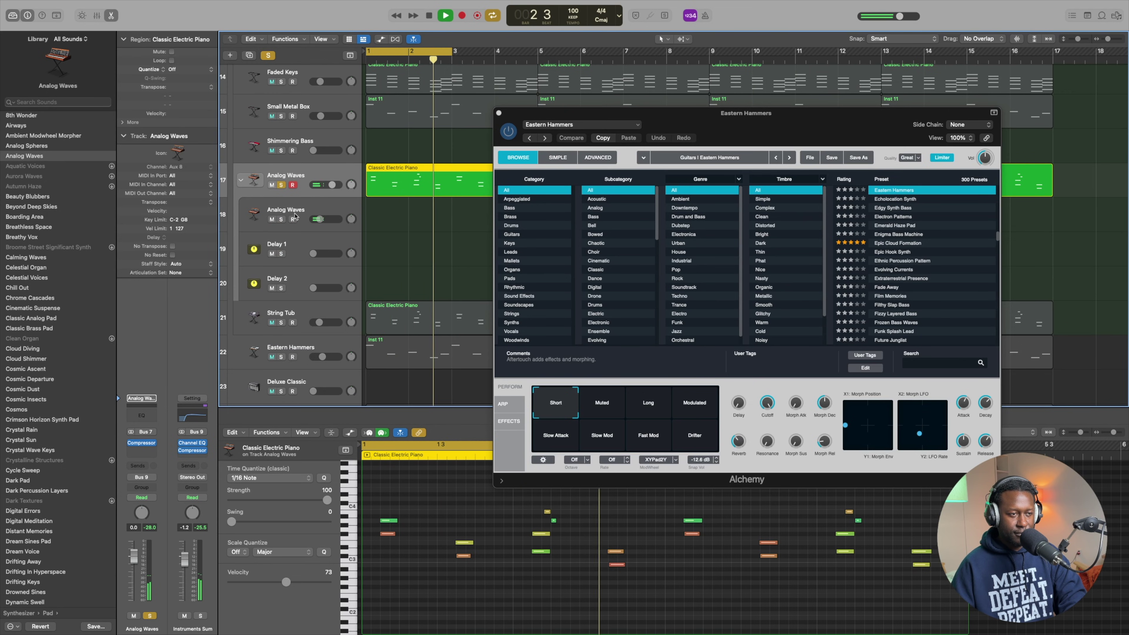
pyautogui.click(499, 112)
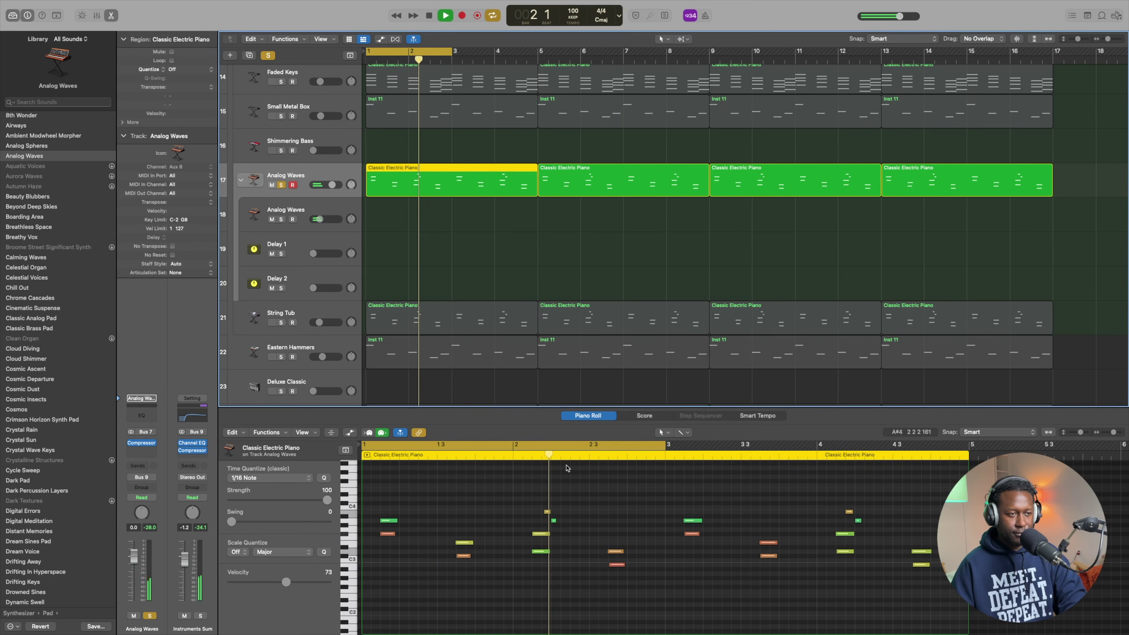
pyautogui.press('space')
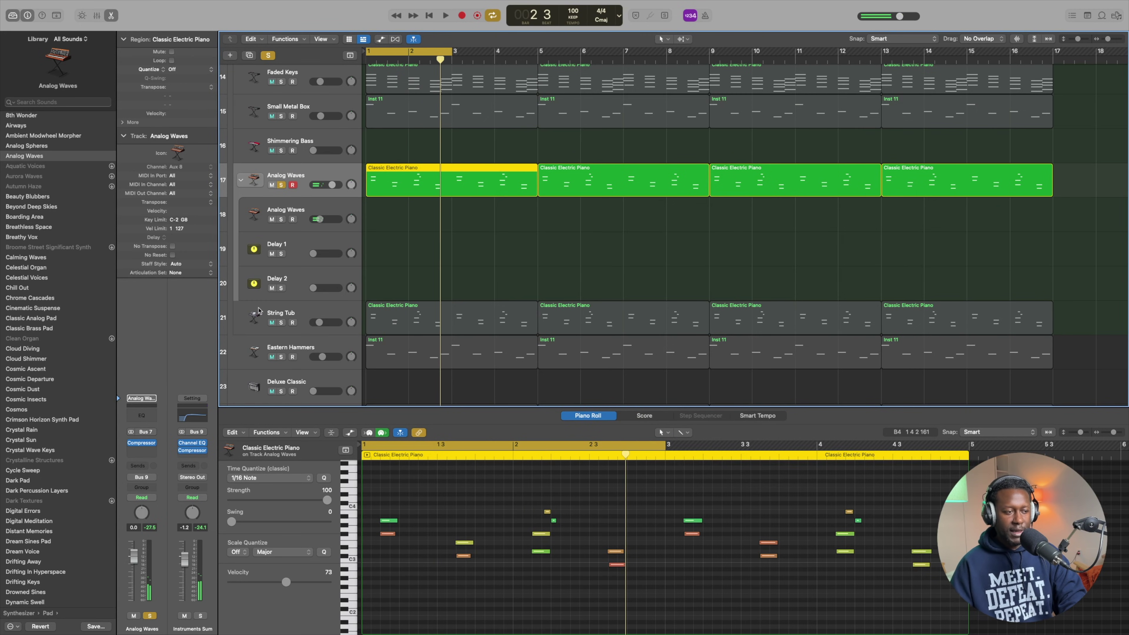
# Solo String Tub in place of Analog Waves and listen to it with its Retro Synth window open clear of the track headers
pyautogui.click(295, 307)
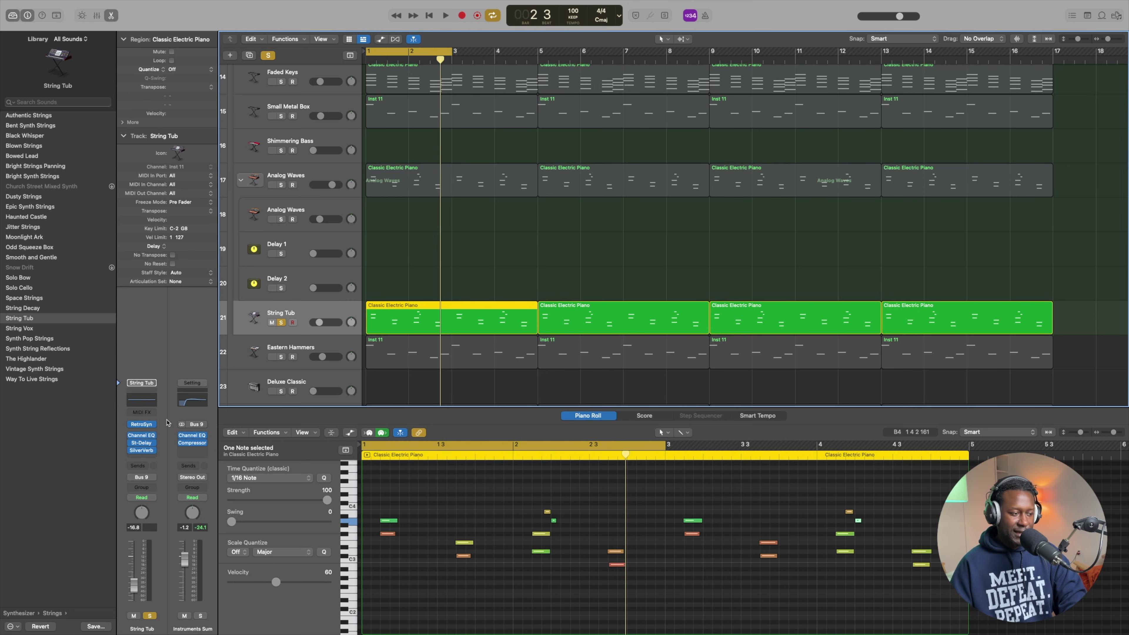
pyautogui.click(143, 425)
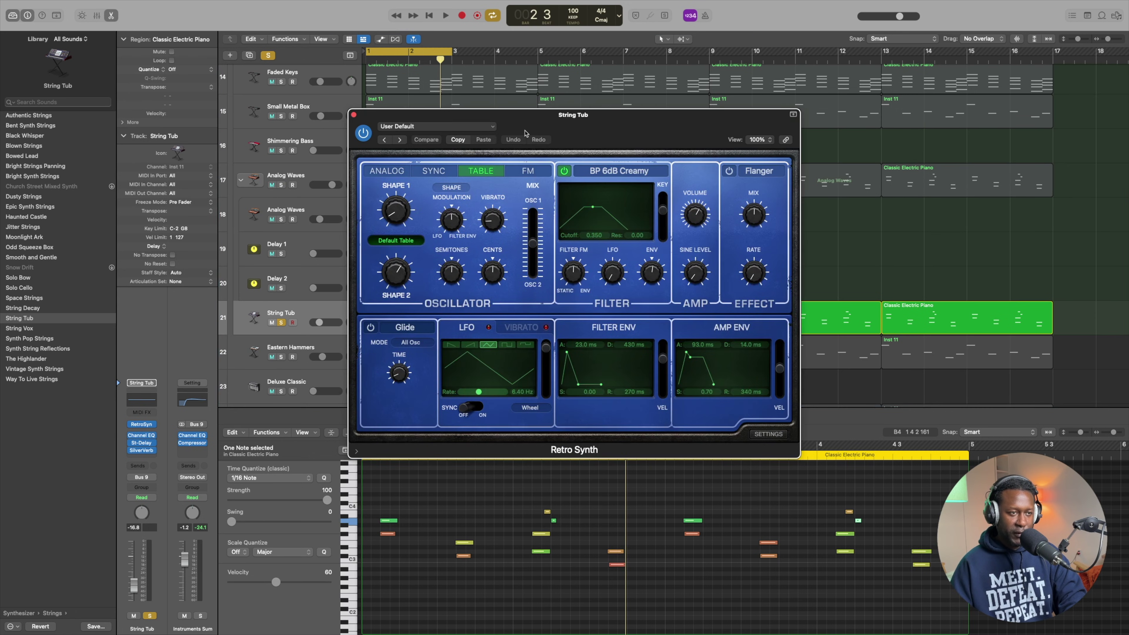
pyautogui.moveTo(721, 81); pyautogui.dragTo(736, 91)
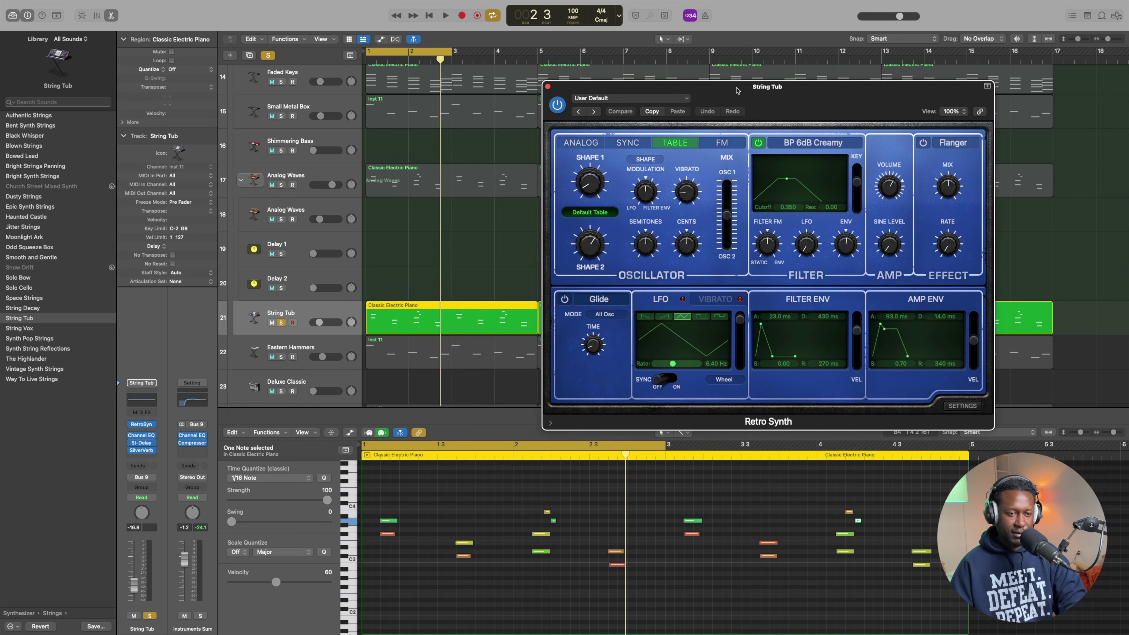
pyautogui.press('space')
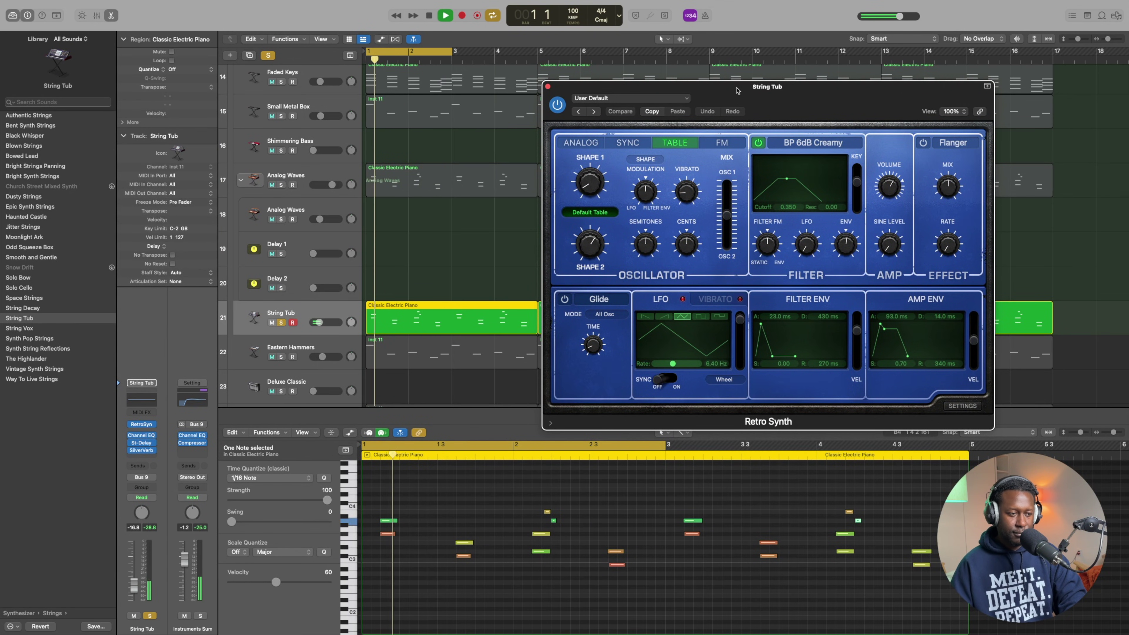
pyautogui.press('space')
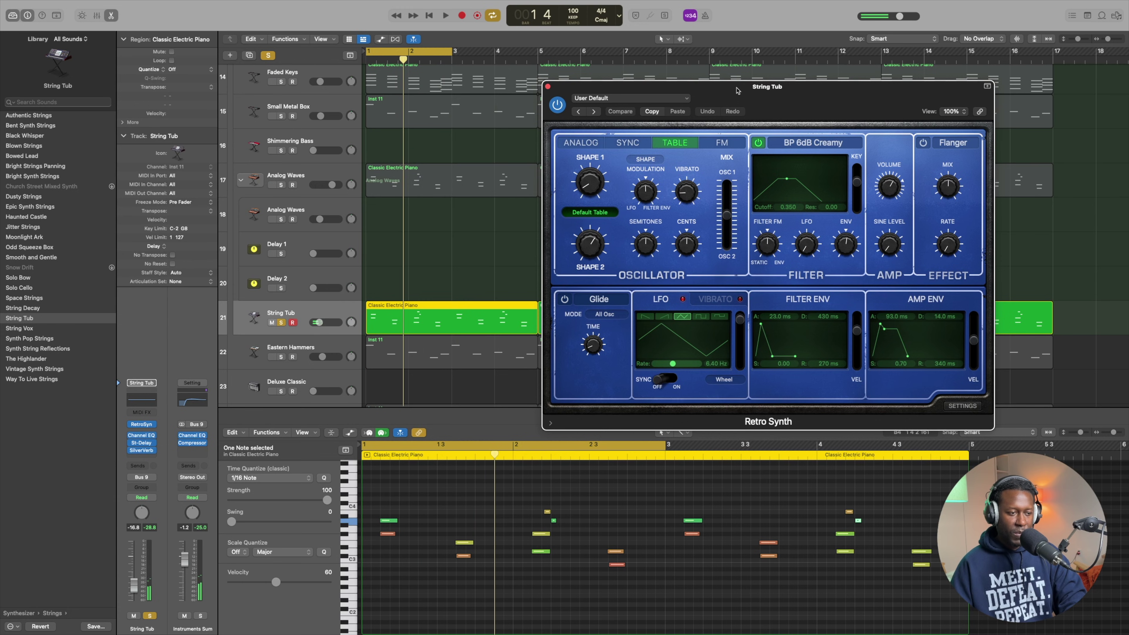
# Solo Eastern Hammers, Analog Waves, Small Metal Box, Faded Keys, Classic Suitcase Mk IV and Infinity Pad alongside String Tub
pyautogui.scroll(-3, 315, 344)
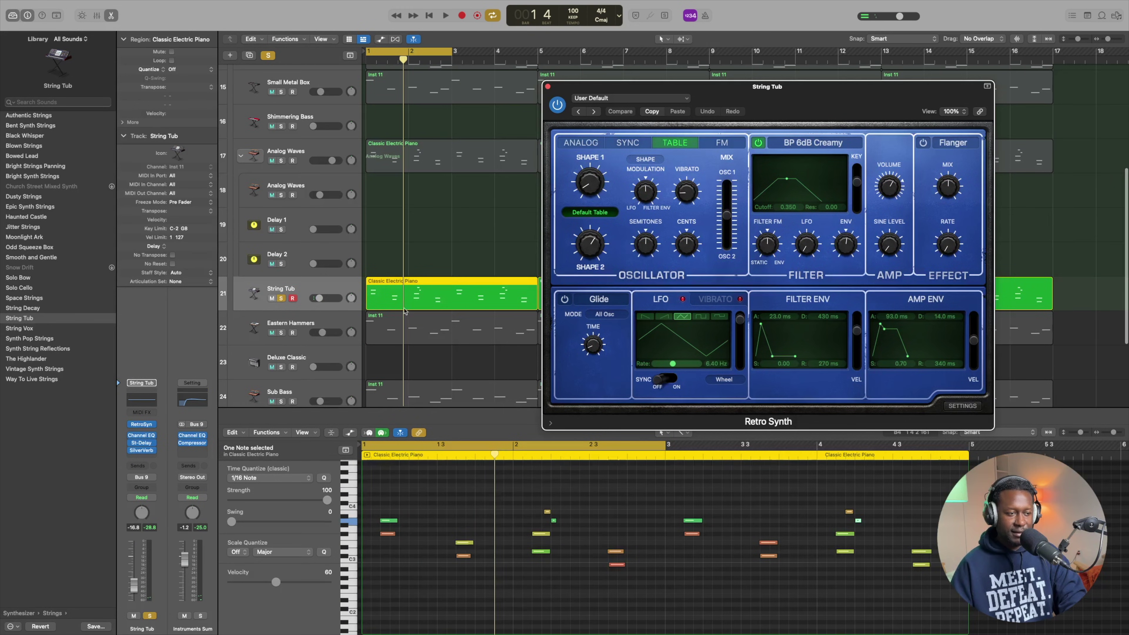
pyautogui.click(281, 333)
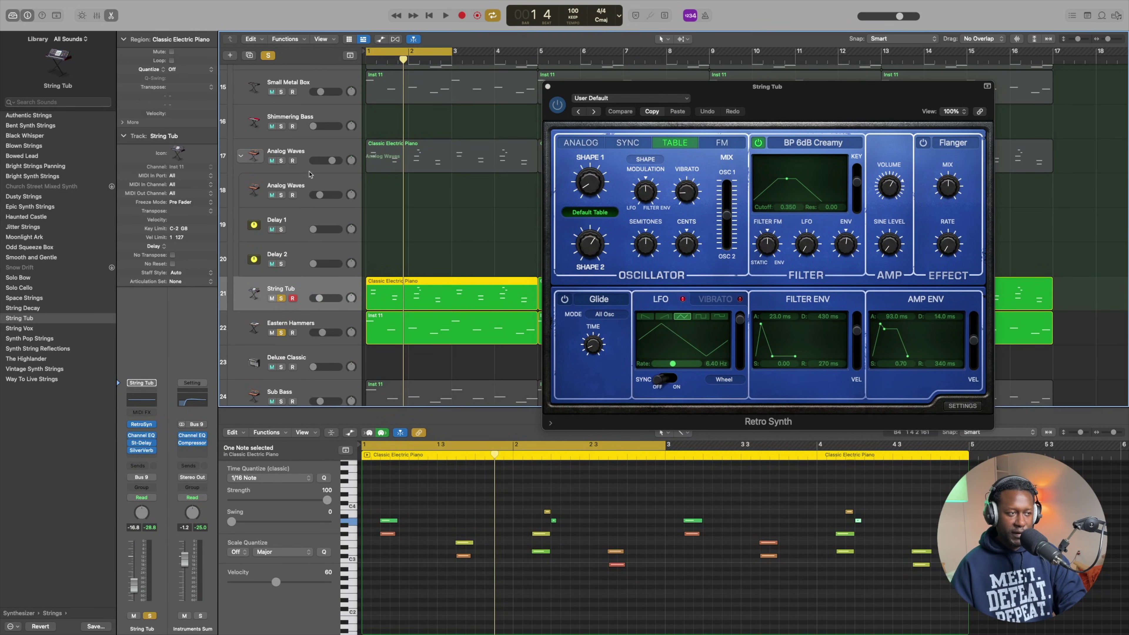
pyautogui.click(281, 161)
pyautogui.scroll(5, 282, 167)
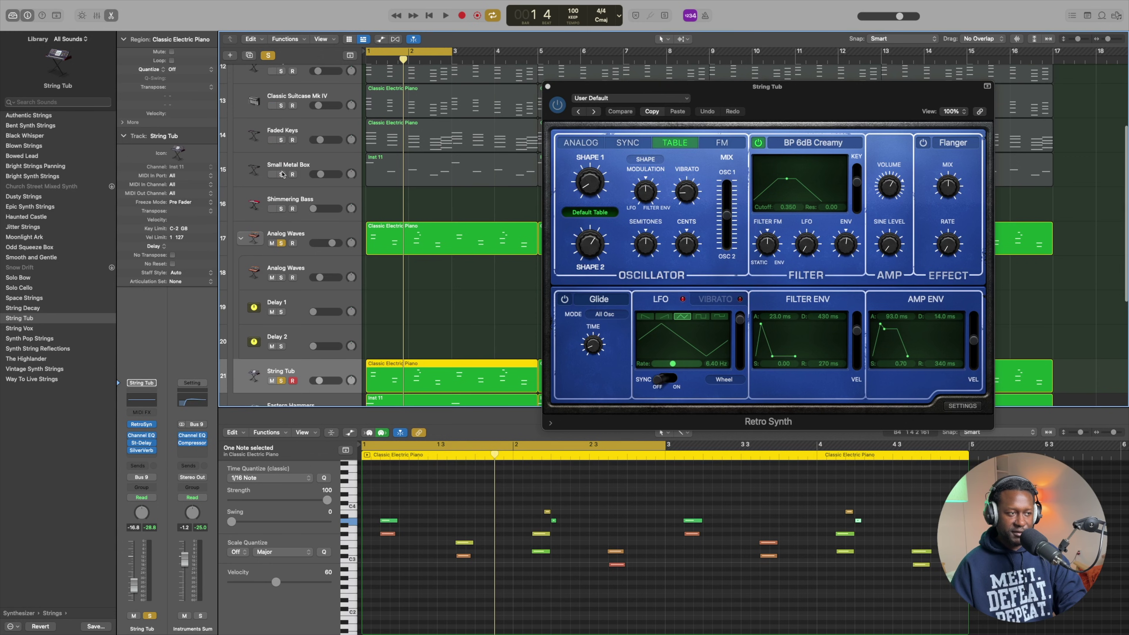
pyautogui.click(282, 173)
pyautogui.click(281, 140)
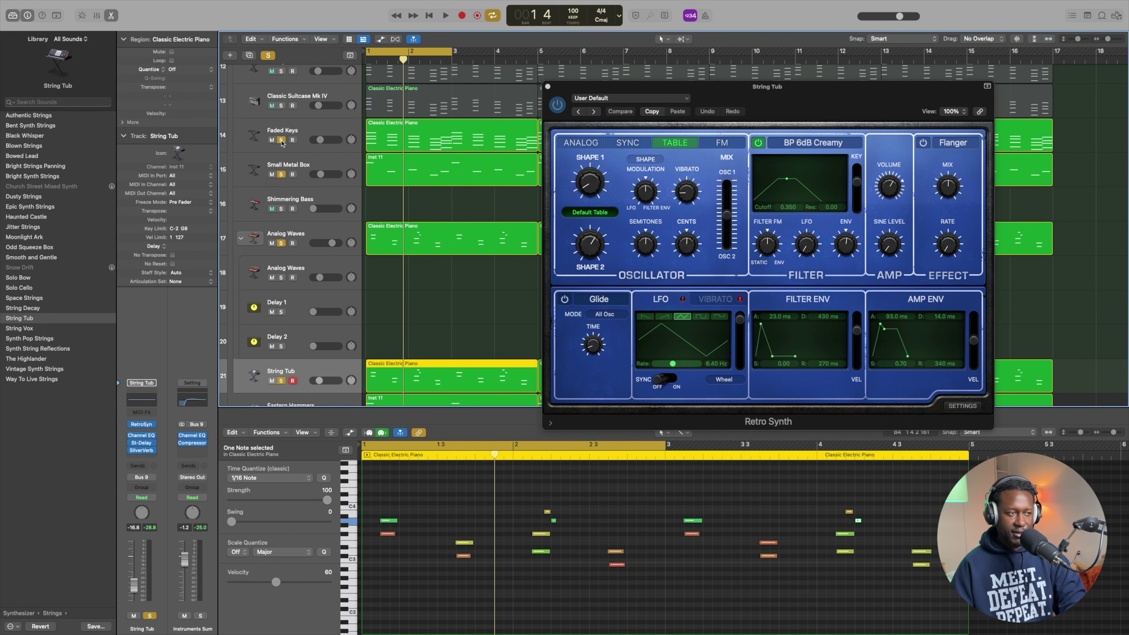
pyautogui.click(280, 105)
pyautogui.scroll(3, 283, 109)
pyautogui.click(282, 115)
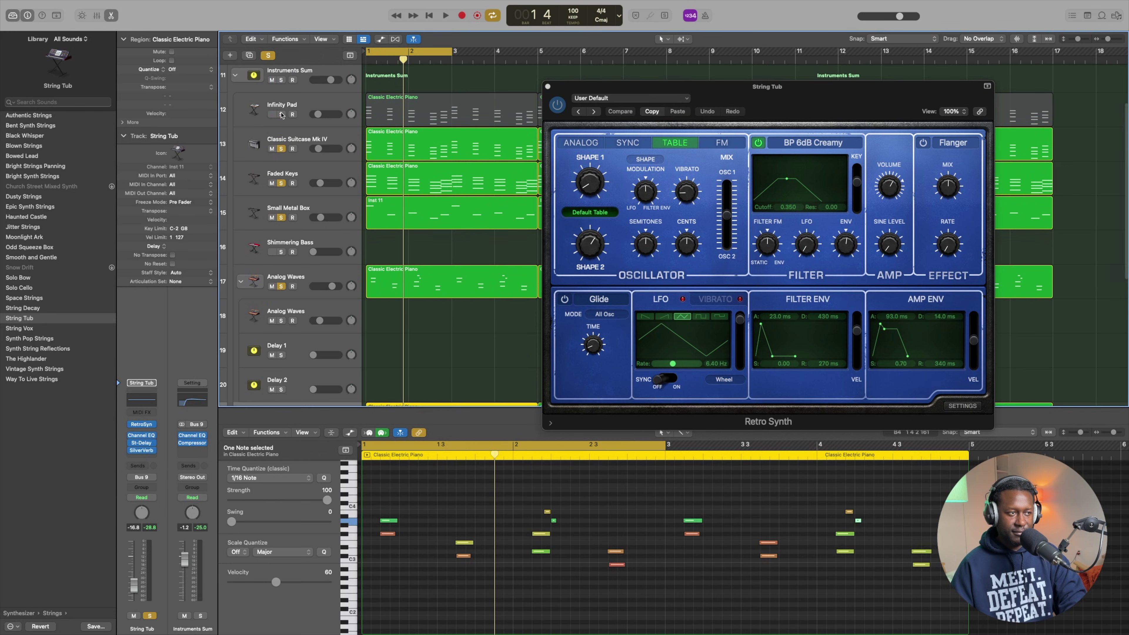
# Play the loop with all seven soloed instrument layers and look over their tracks during playback
pyautogui.press('space')
pyautogui.scroll(-15, 502, 295)
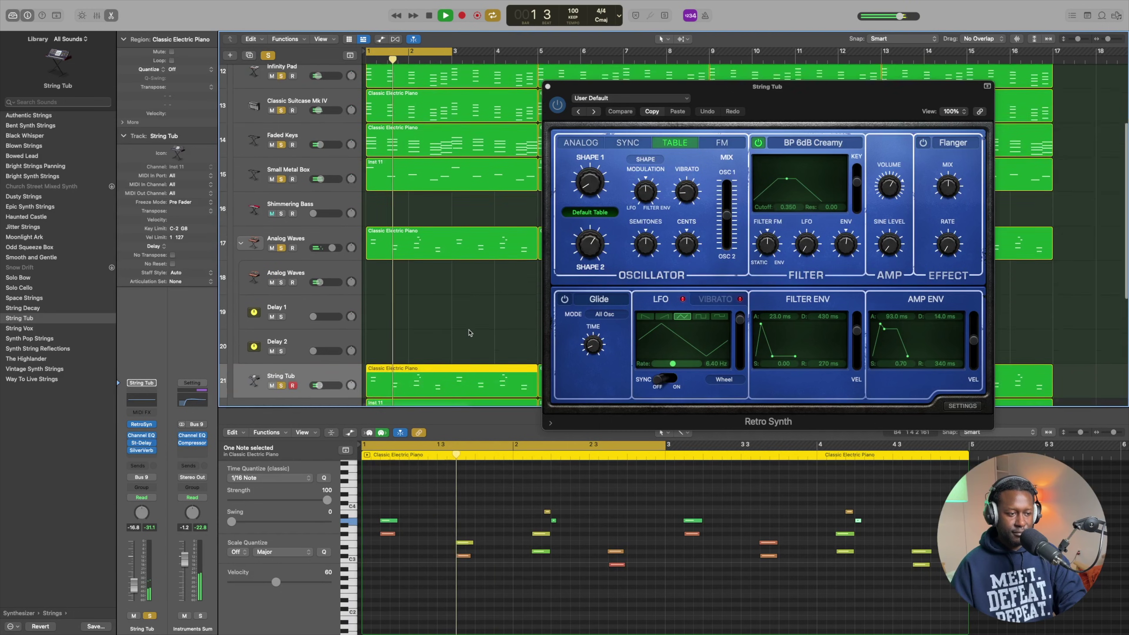
pyautogui.scroll(-1, 470, 333)
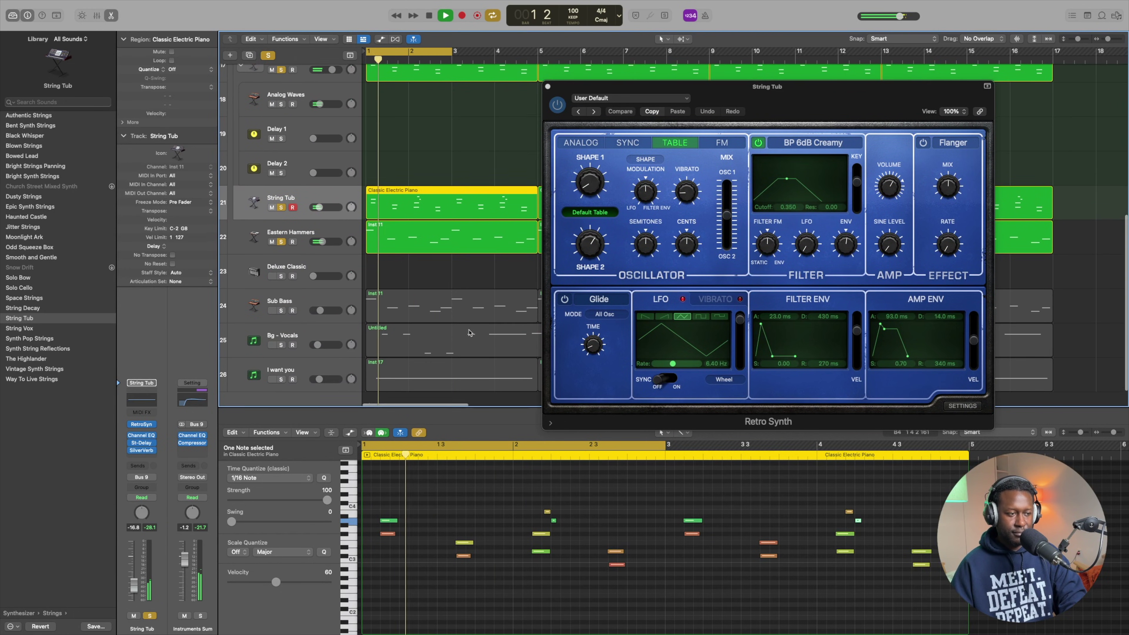
pyautogui.scroll(-2, 470, 333)
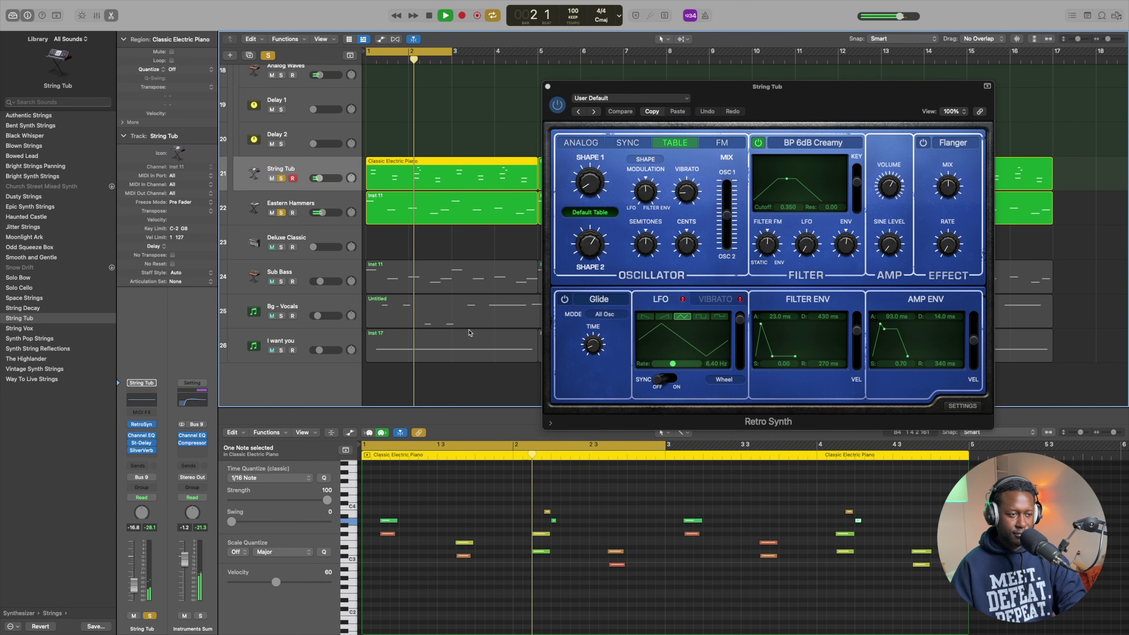
pyautogui.scroll(3, 469, 333)
pyautogui.press('space')
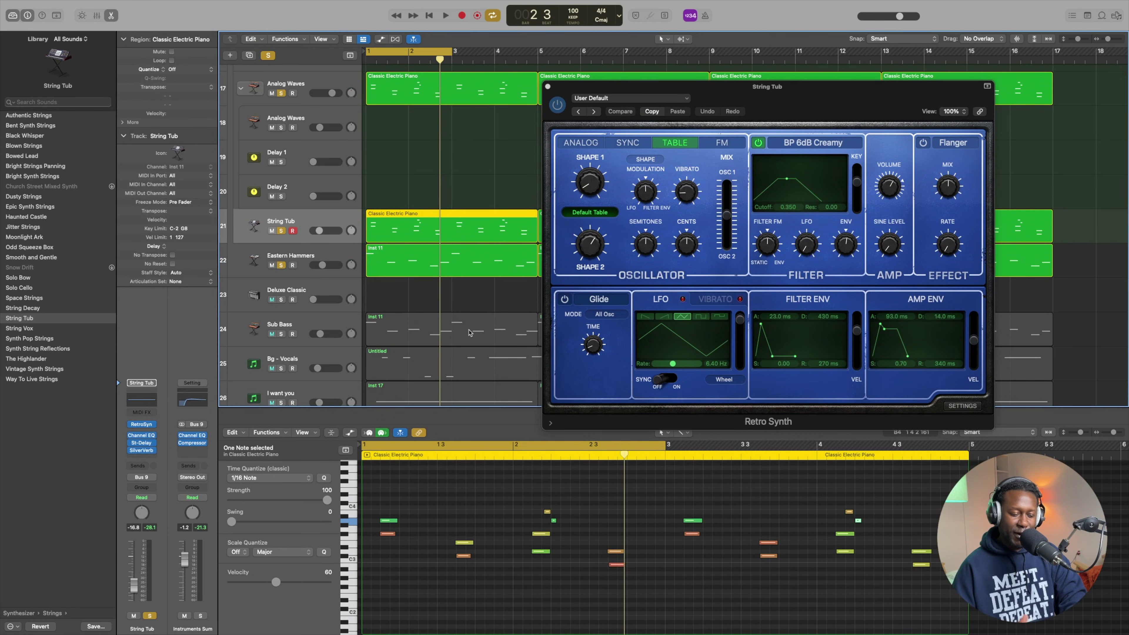
# Solo the shaker loop track alongside the instrument layers, play the mix, and show the Faded Keys chord region in the Piano Roll
pyautogui.scroll(6, 469, 333)
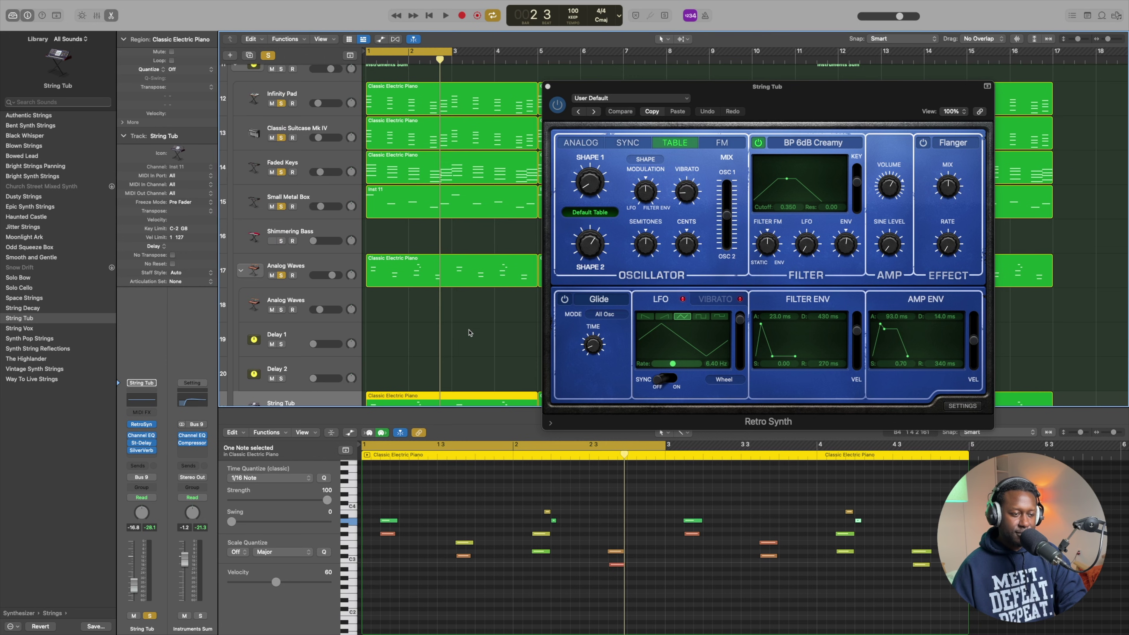
pyautogui.scroll(3, 469, 332)
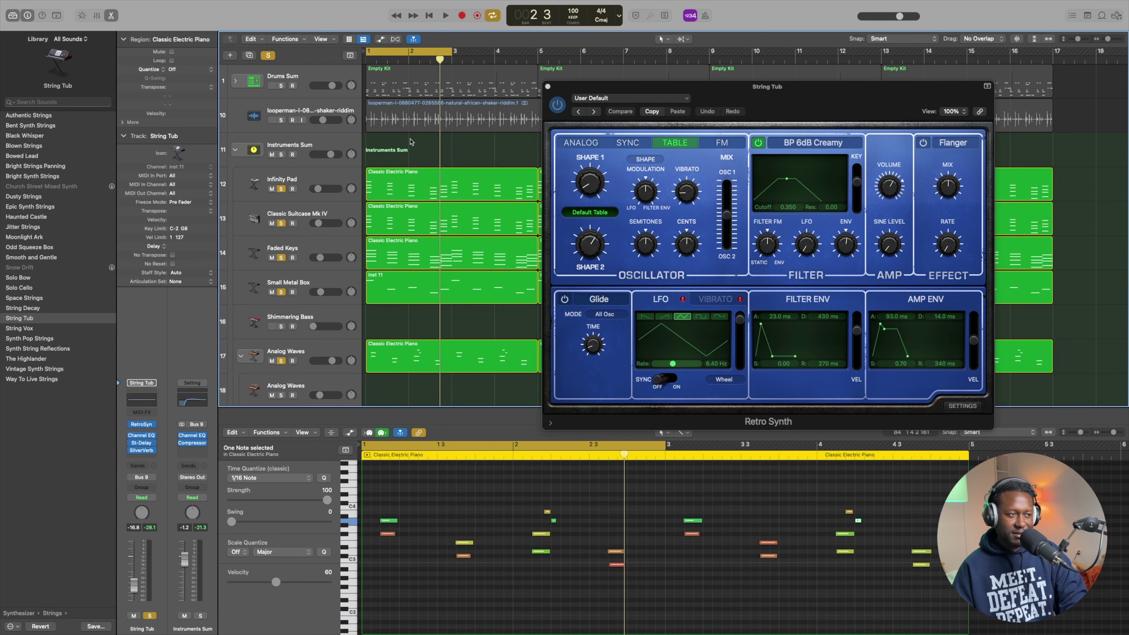
pyautogui.click(280, 121)
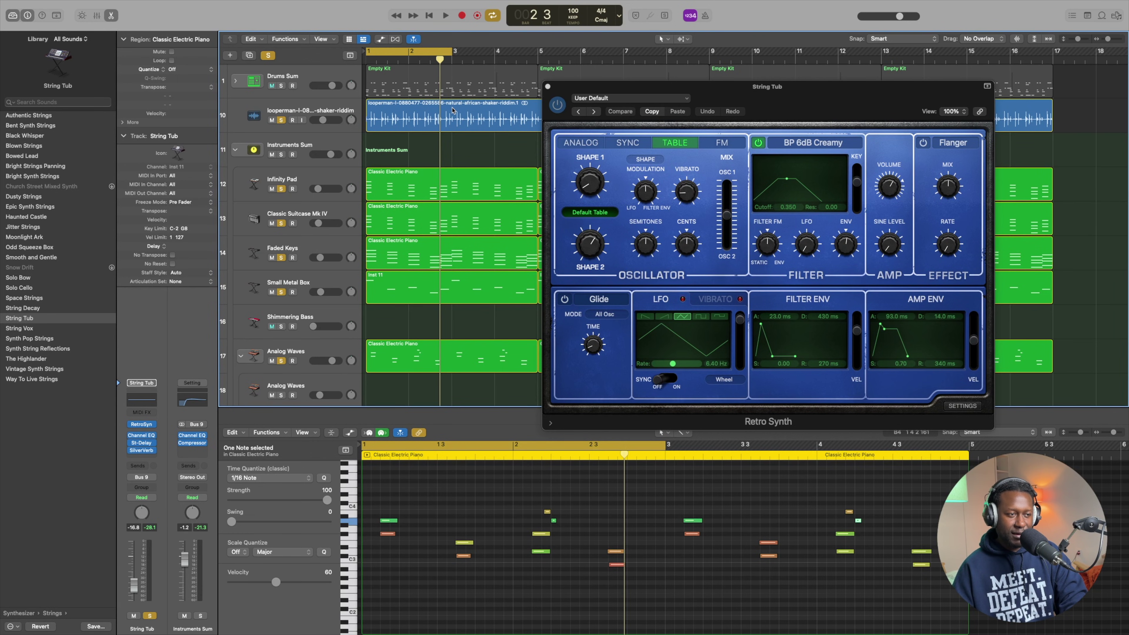
pyautogui.press('space')
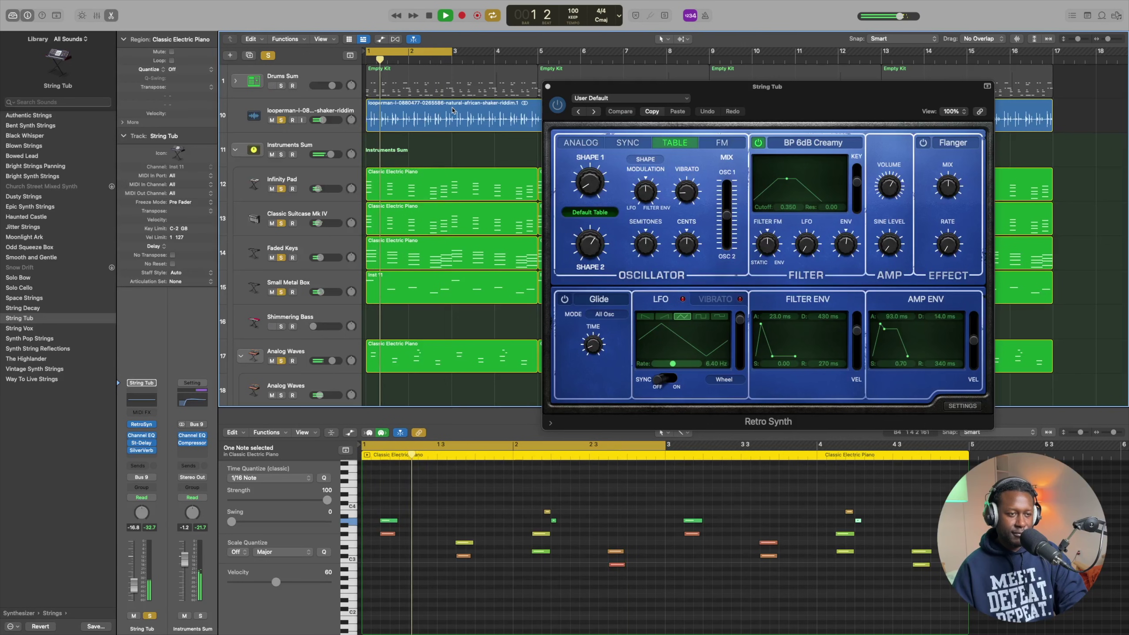
pyautogui.click(339, 114)
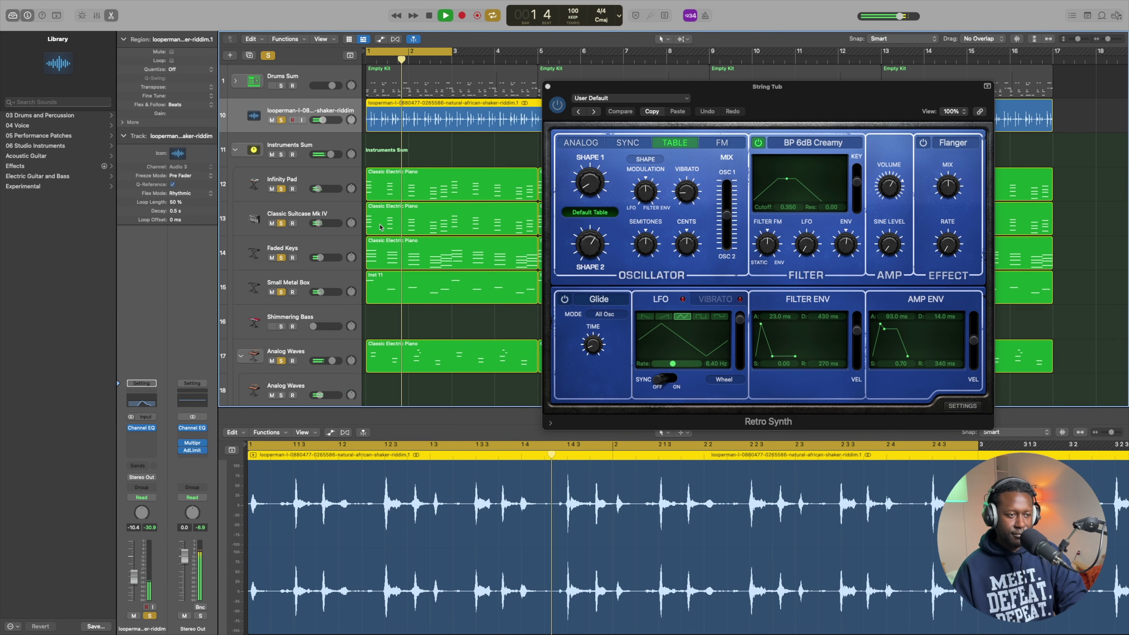
pyautogui.click(380, 249)
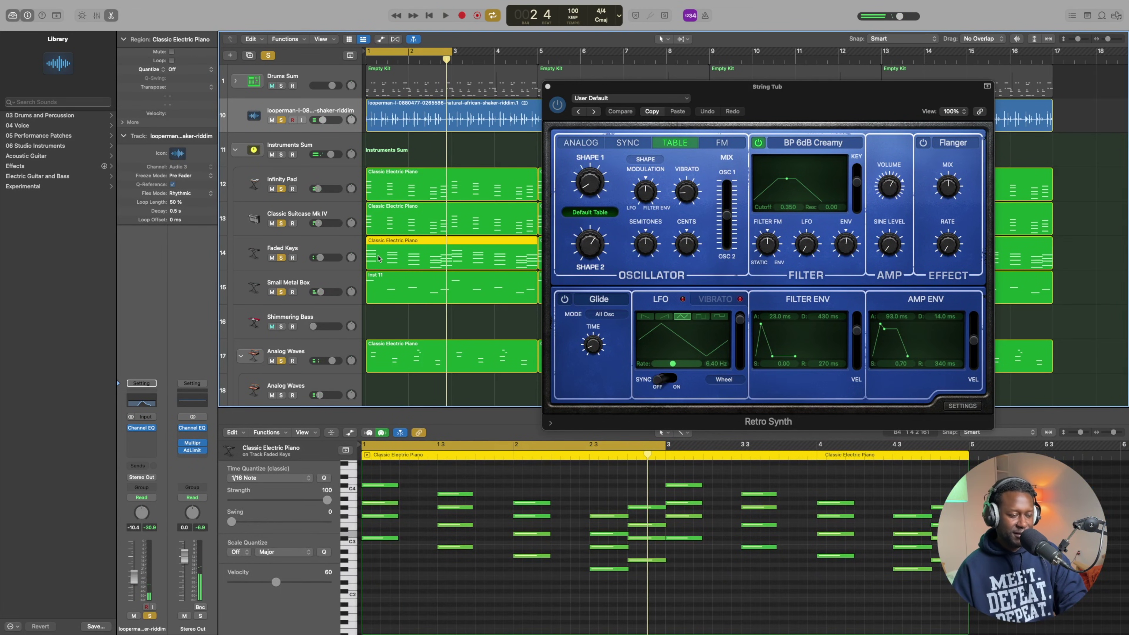
# Open the "I want you" track's Arcade instrument clear of the track headers and add the track to the soloed layers
pyautogui.scroll(-1, 380, 258)
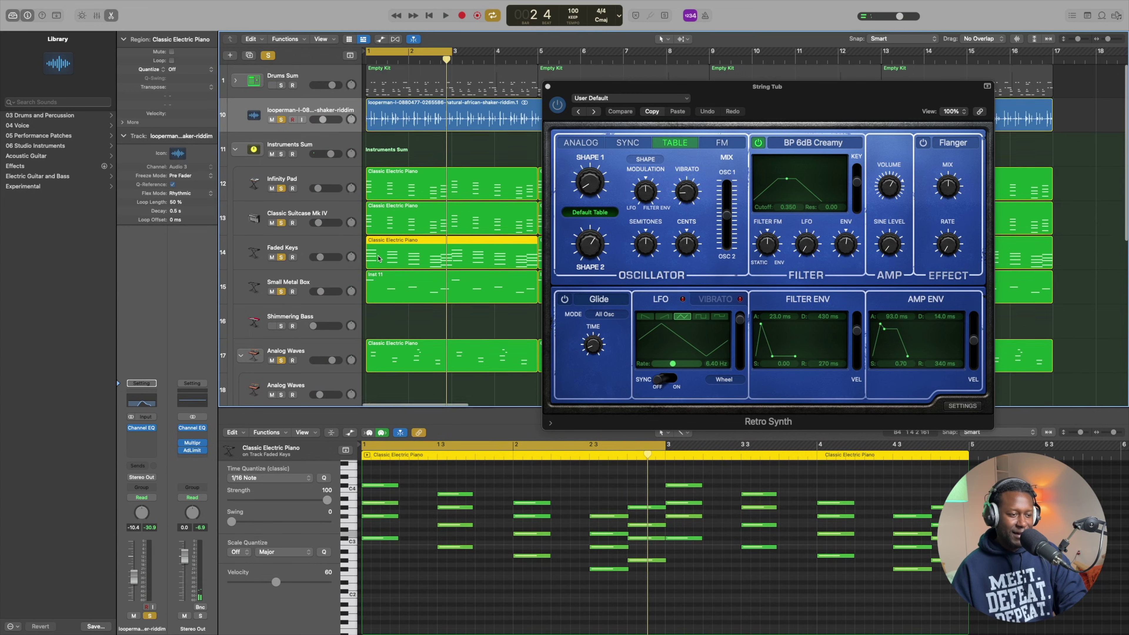
pyautogui.scroll(-10, 379, 258)
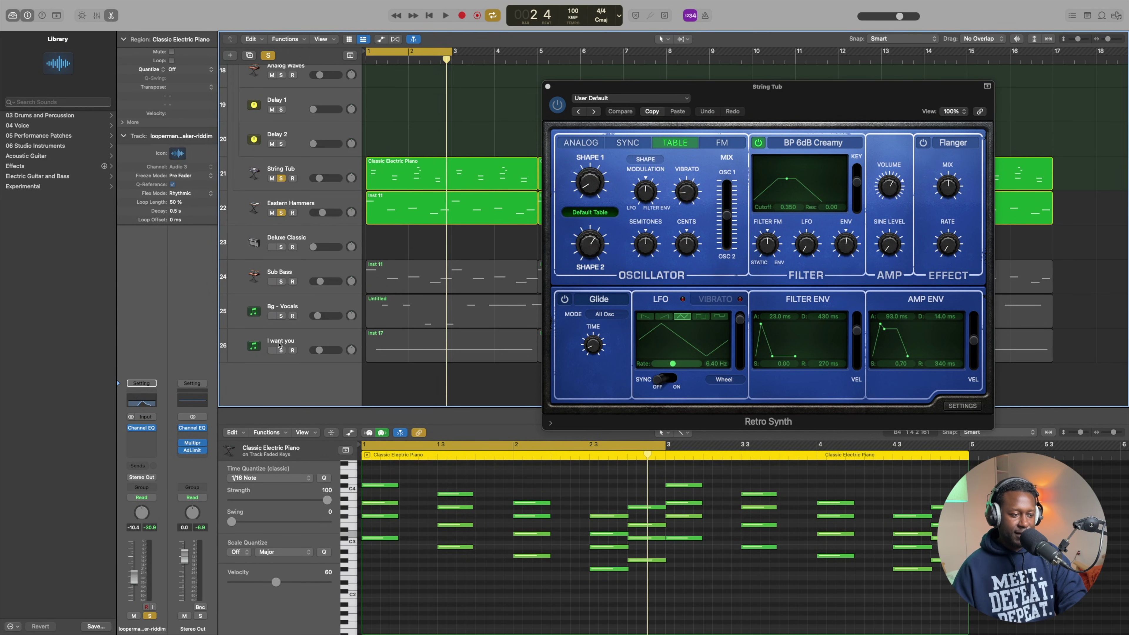
pyautogui.click(297, 339)
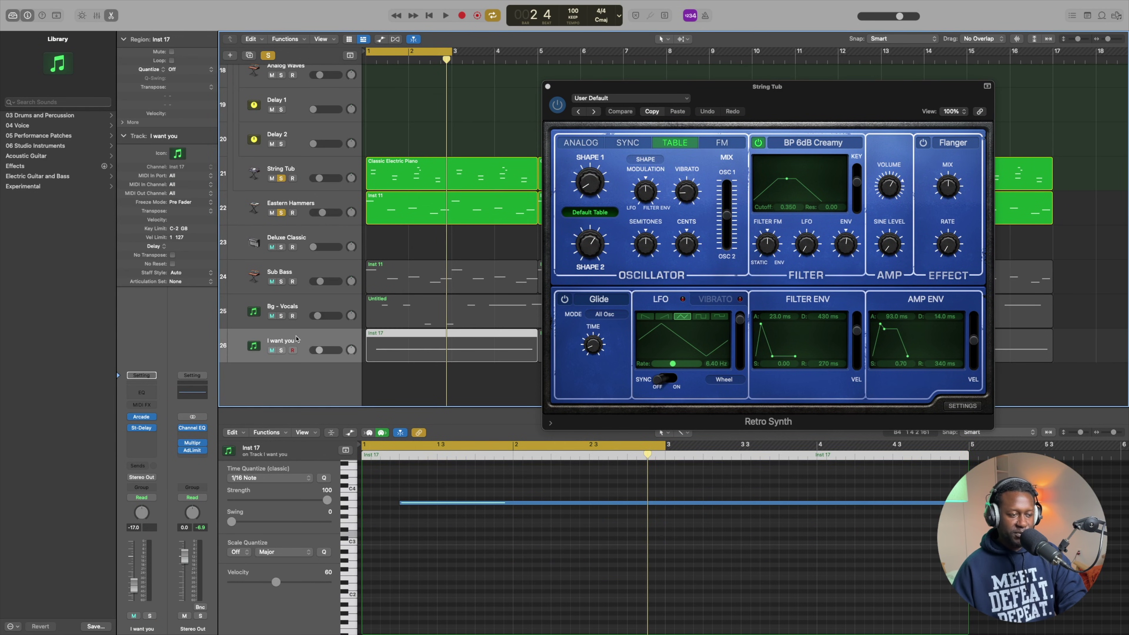
pyautogui.click(144, 418)
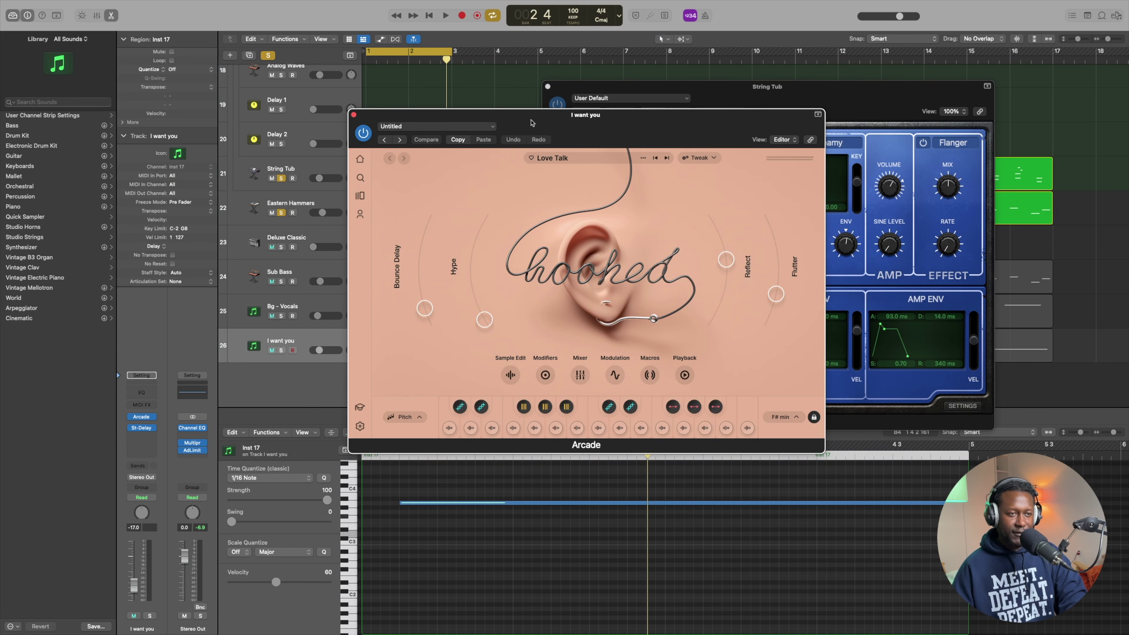
pyautogui.moveTo(531, 122); pyautogui.dragTo(756, 132)
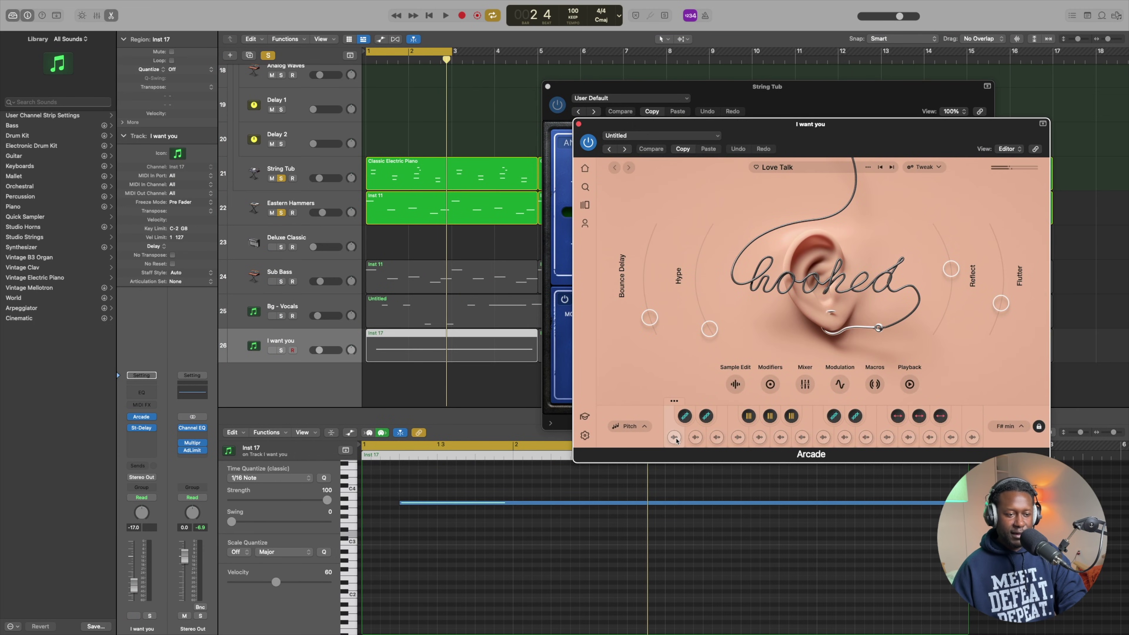
pyautogui.click(281, 351)
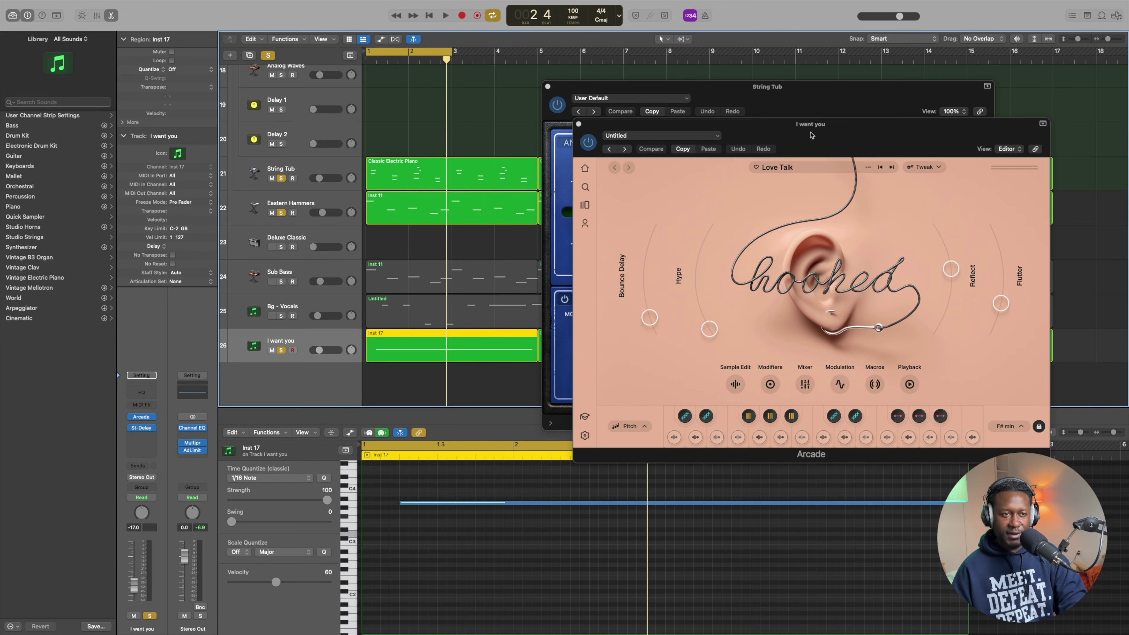
# Audition the first, ninth and tenth samples of Arcade's Love Talk kit and play the loop with "I want you" among the soloed layers
pyautogui.click(675, 439)
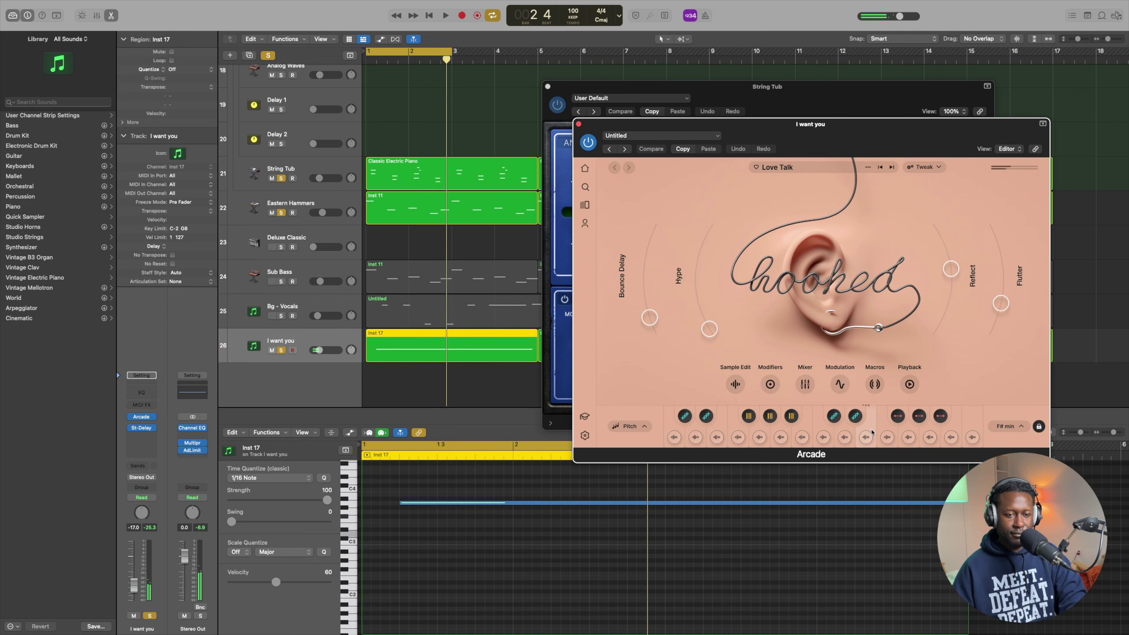
pyautogui.click(867, 439)
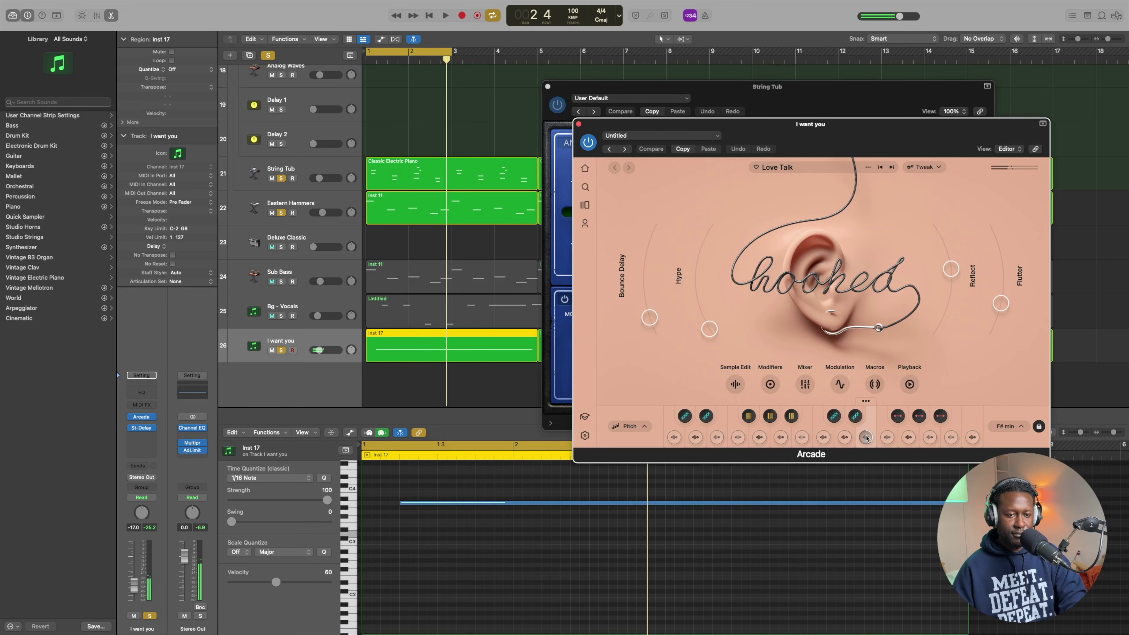
pyautogui.click(845, 440)
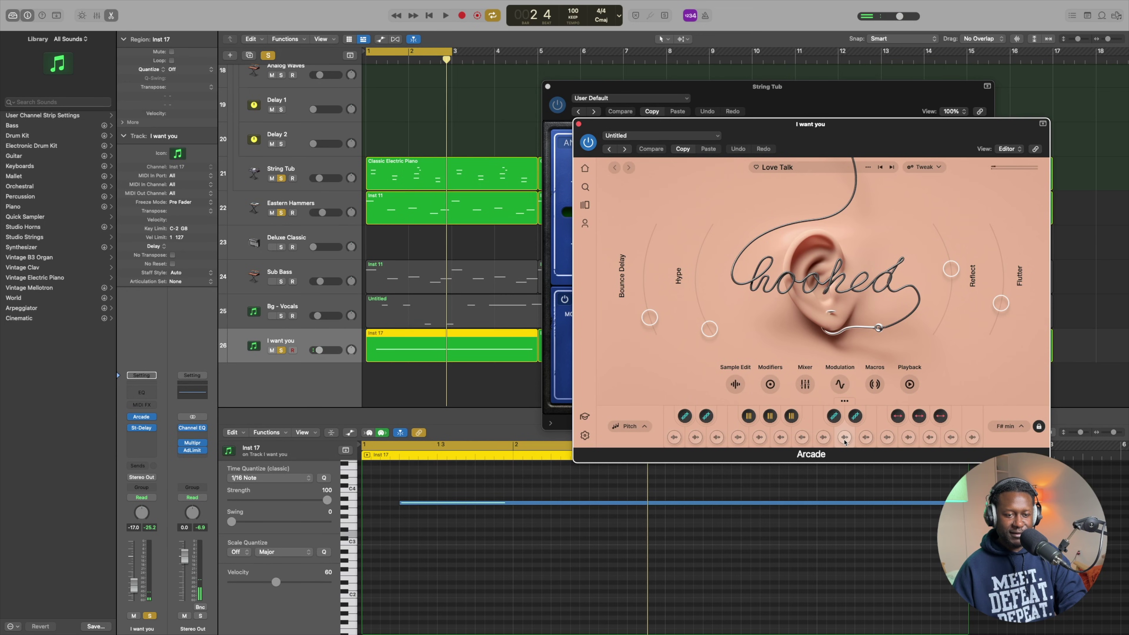
pyautogui.click(845, 438)
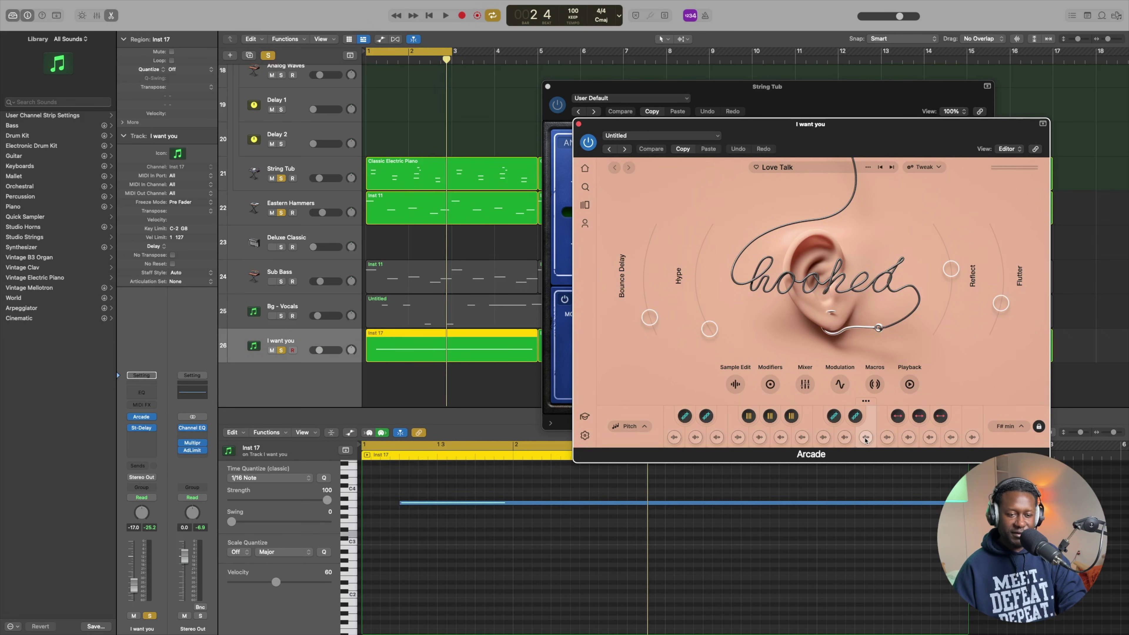
pyautogui.click(866, 438)
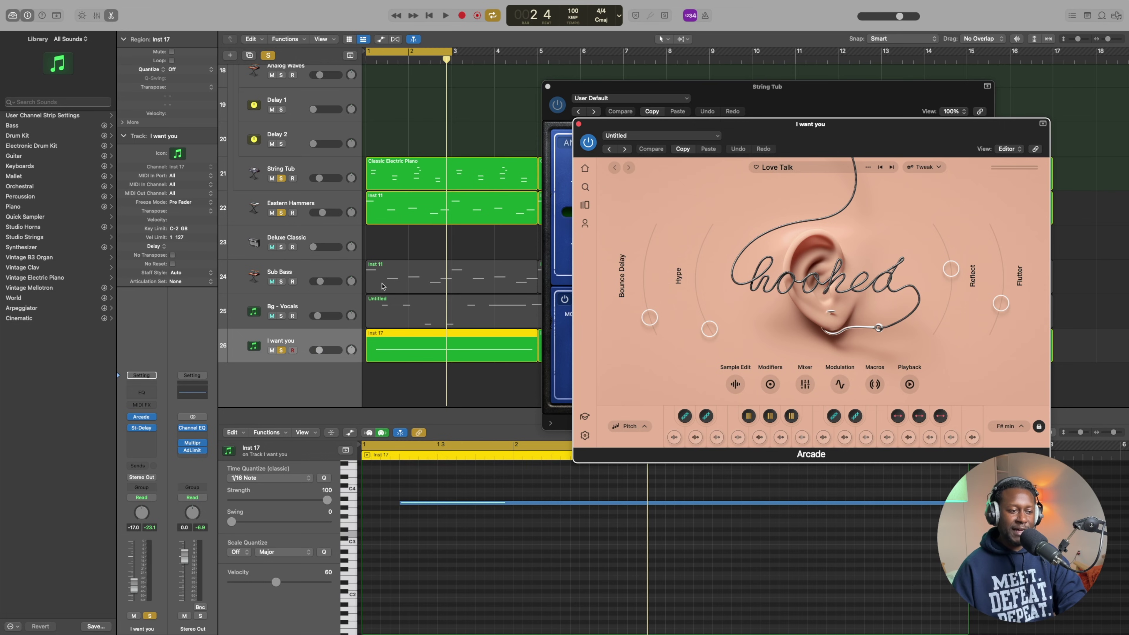
pyautogui.press('space')
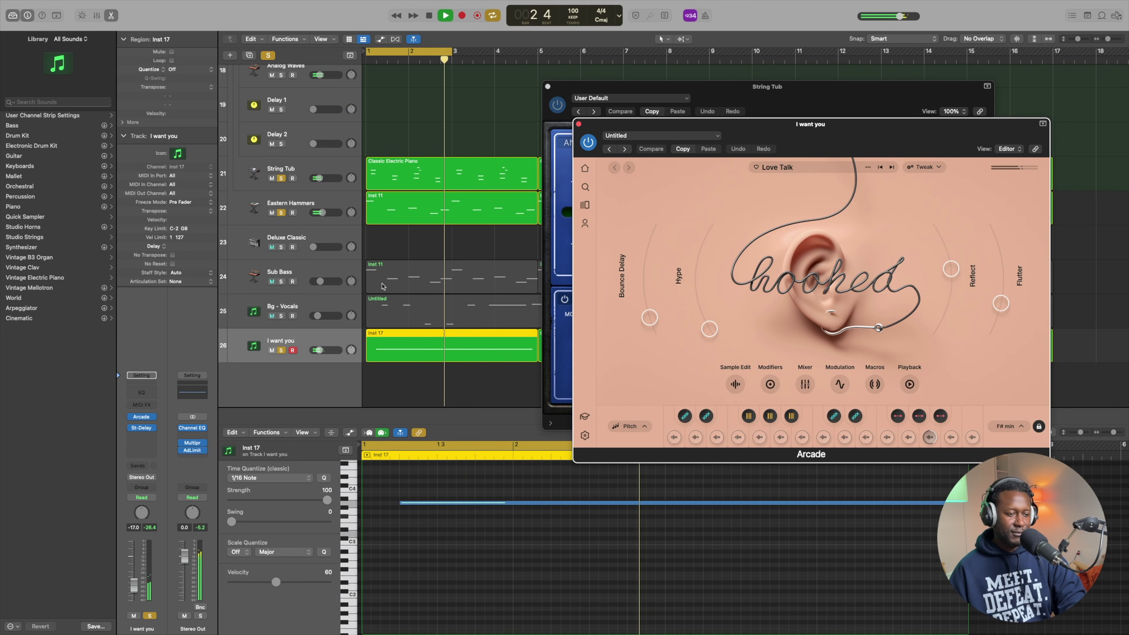
# Solo Bg - Vocals in place of "I want you", play the loop, and add "I want you" back to the soloed layers
pyautogui.press('space')
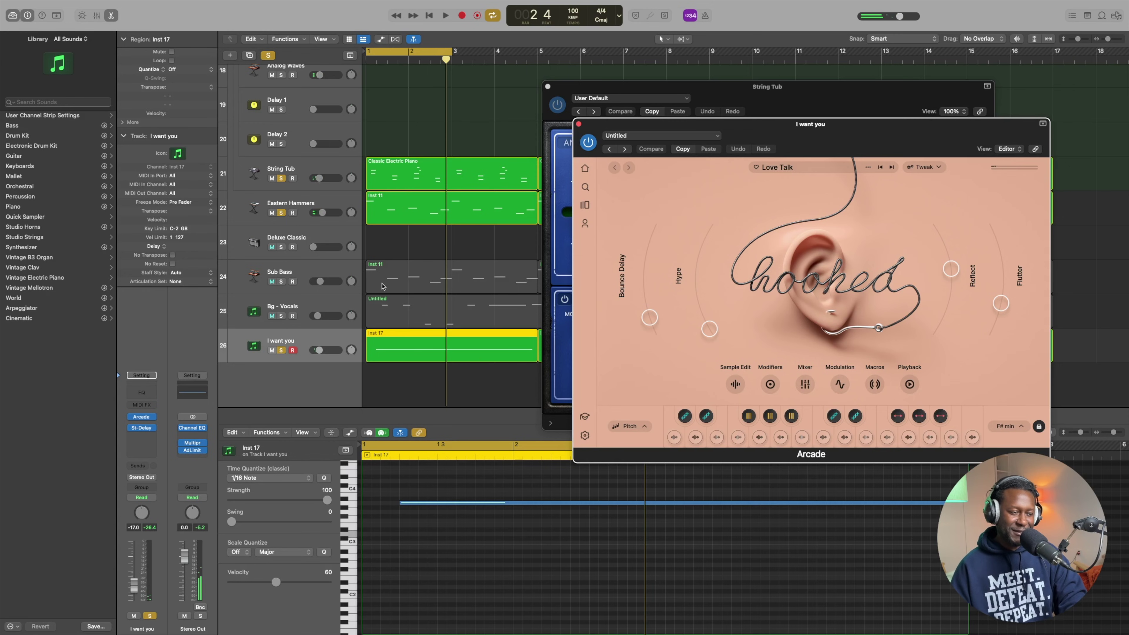
pyautogui.click(296, 310)
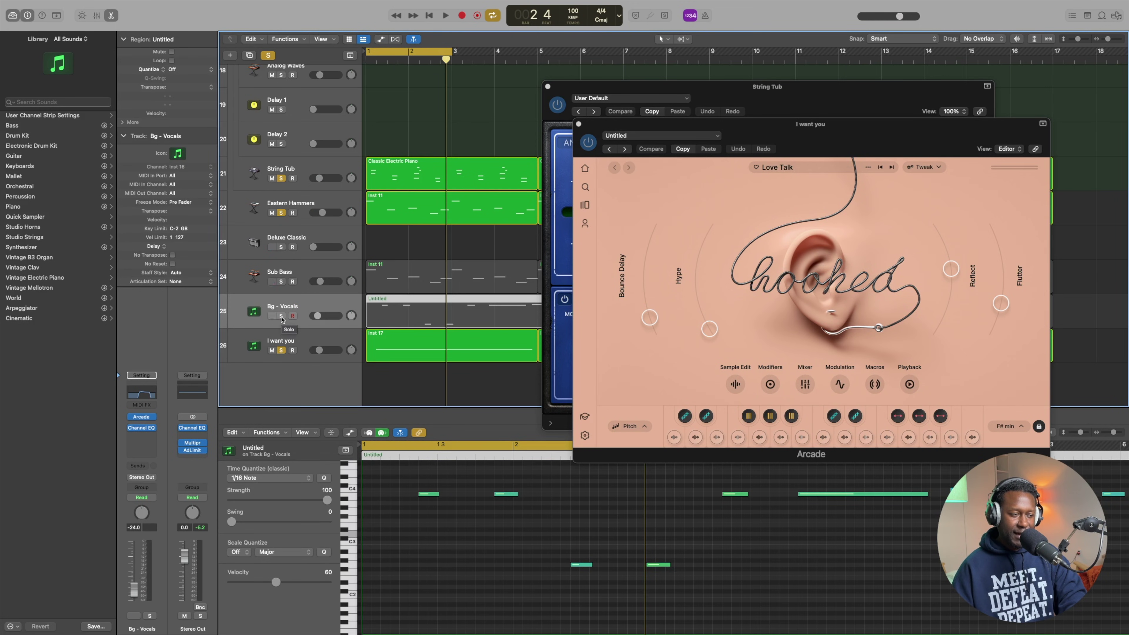
pyautogui.click(281, 317)
pyautogui.click(282, 351)
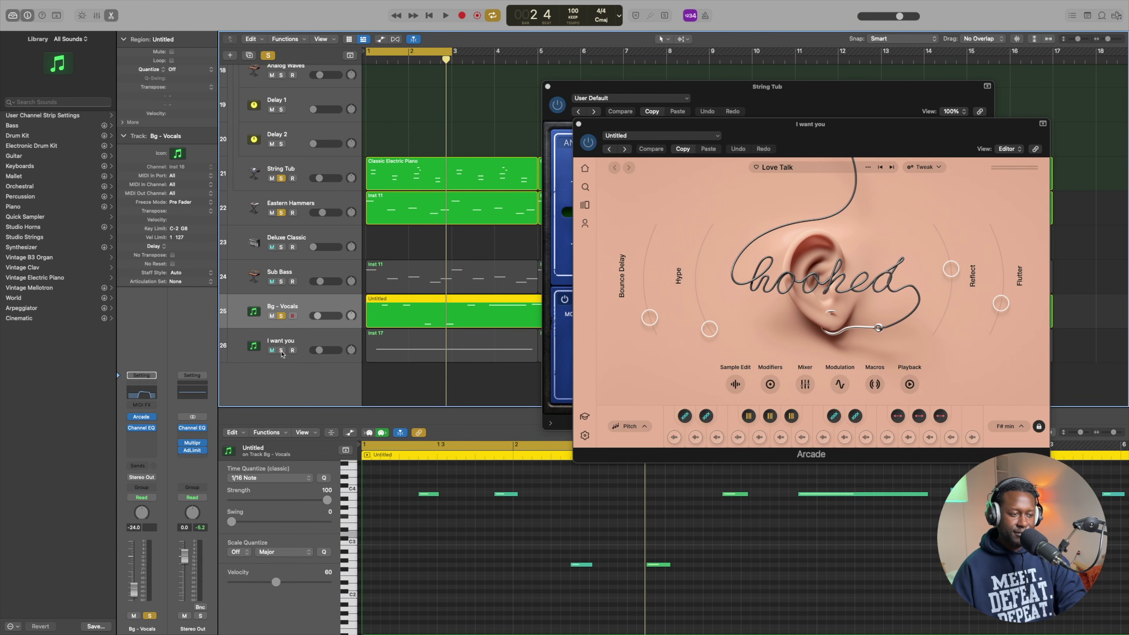
pyautogui.press('space')
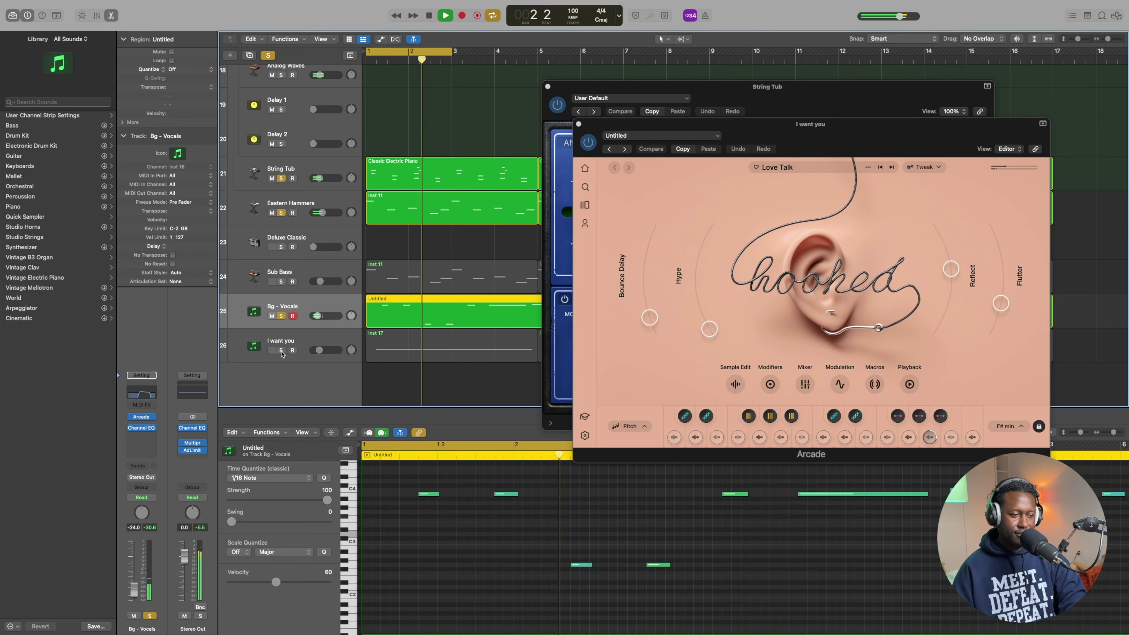
pyautogui.press('space')
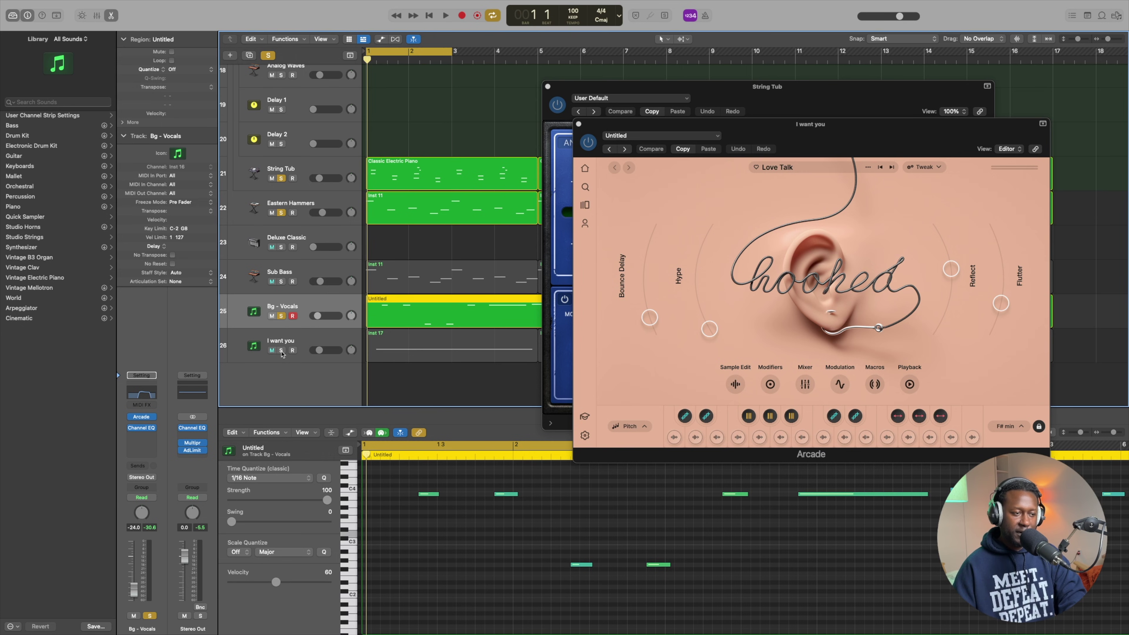
pyautogui.click(281, 350)
# Expand the Drums Sum stack and open its Drum Machine Designer with the Kick pad's sample displayed
pyautogui.scroll(10, 400, 288)
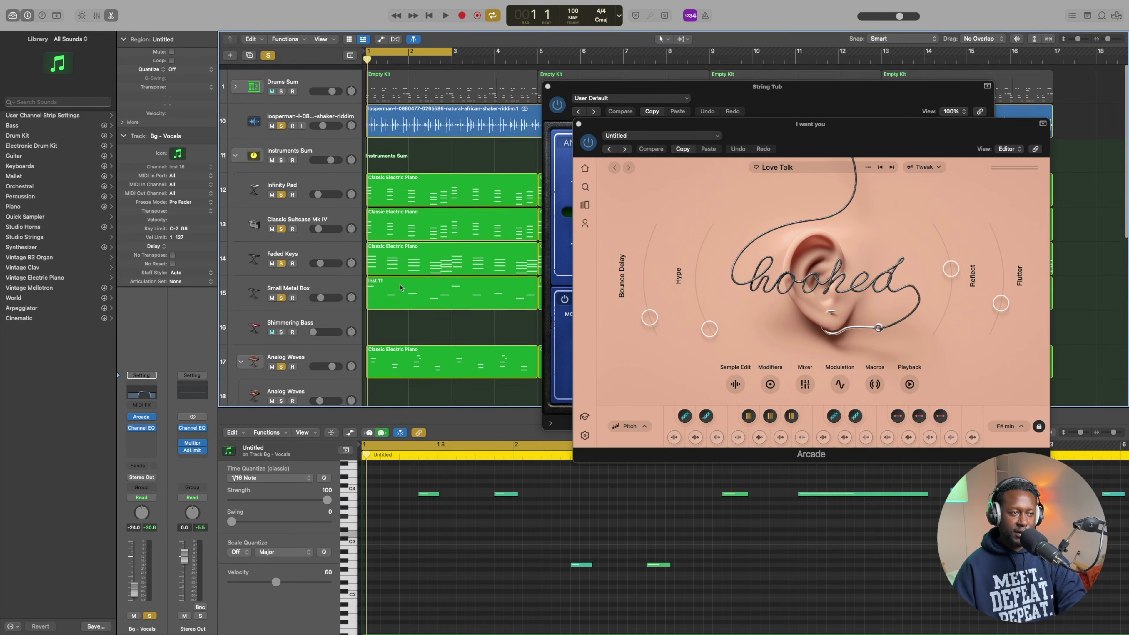
pyautogui.click(338, 82)
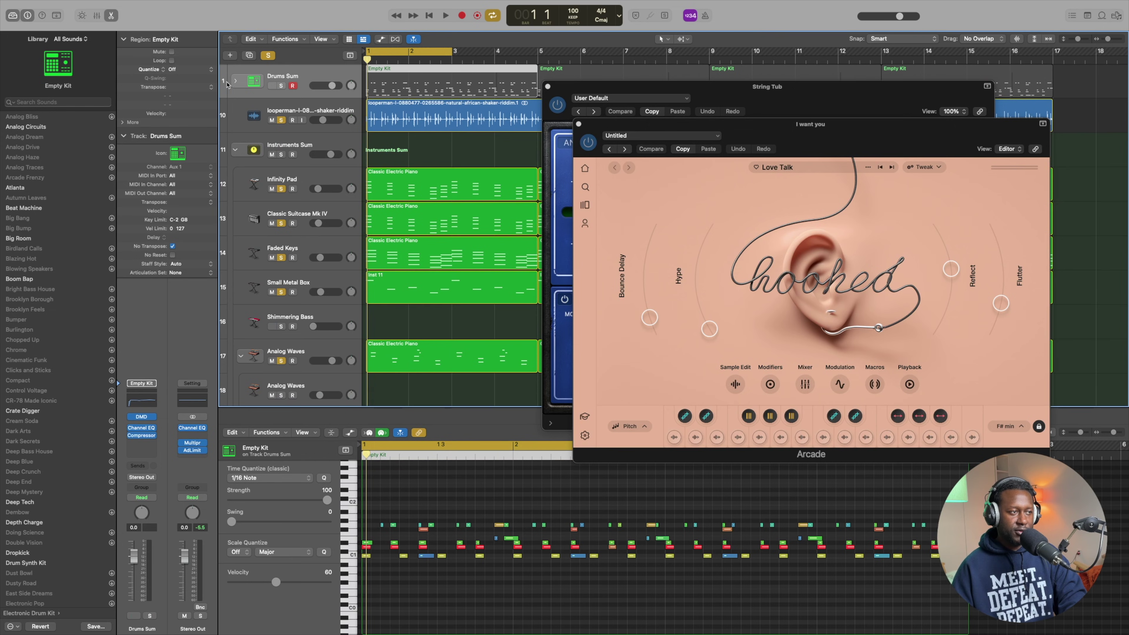
pyautogui.click(237, 82)
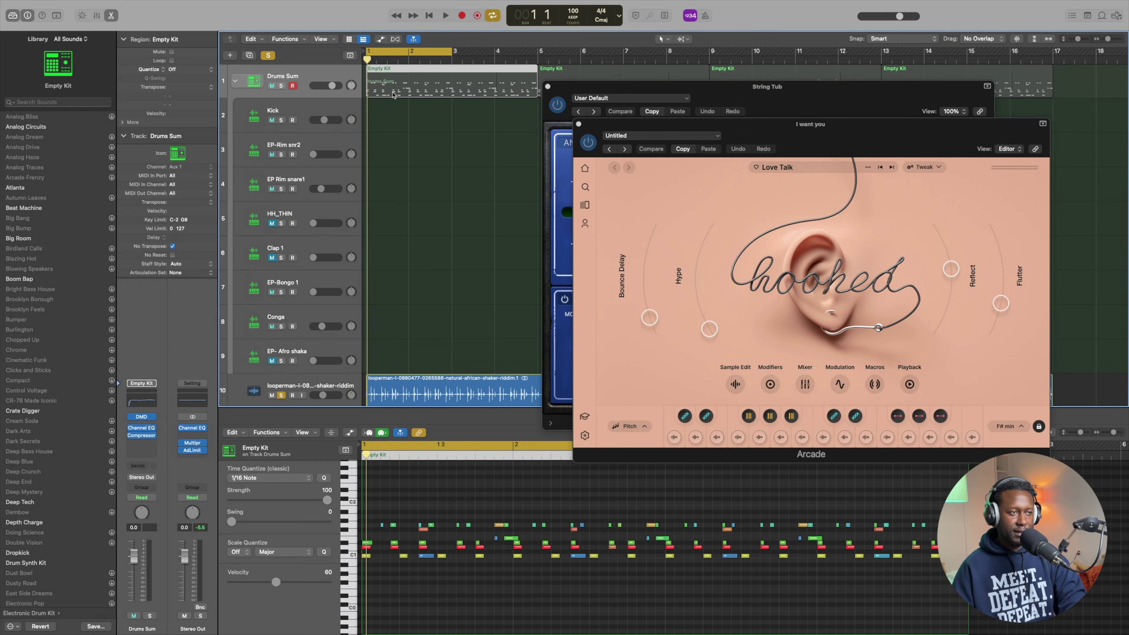
pyautogui.click(141, 417)
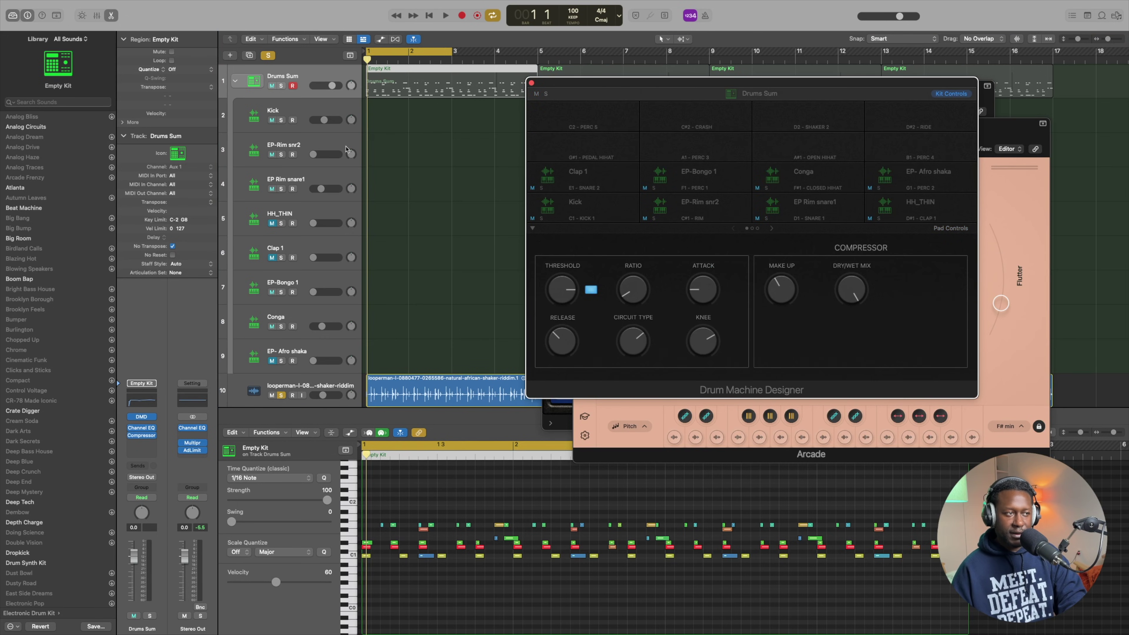
pyautogui.click(593, 209)
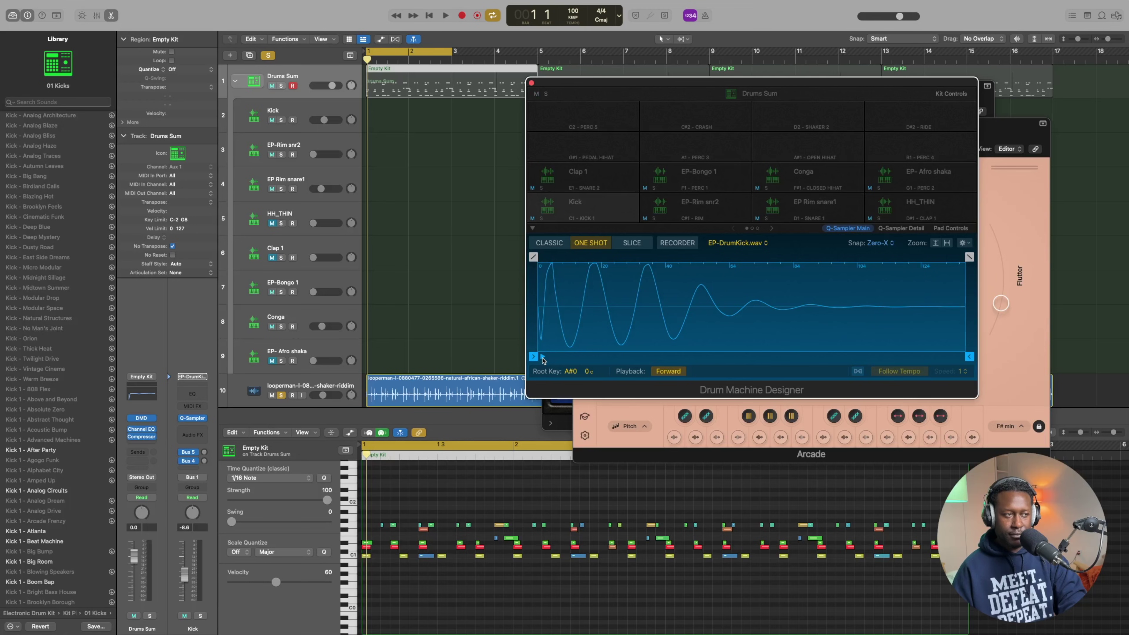
# Solo the Drums Sum track and audition the Kick, EP Rim snare1 and Conga samples in Drum Machine Designer
pyautogui.click(281, 87)
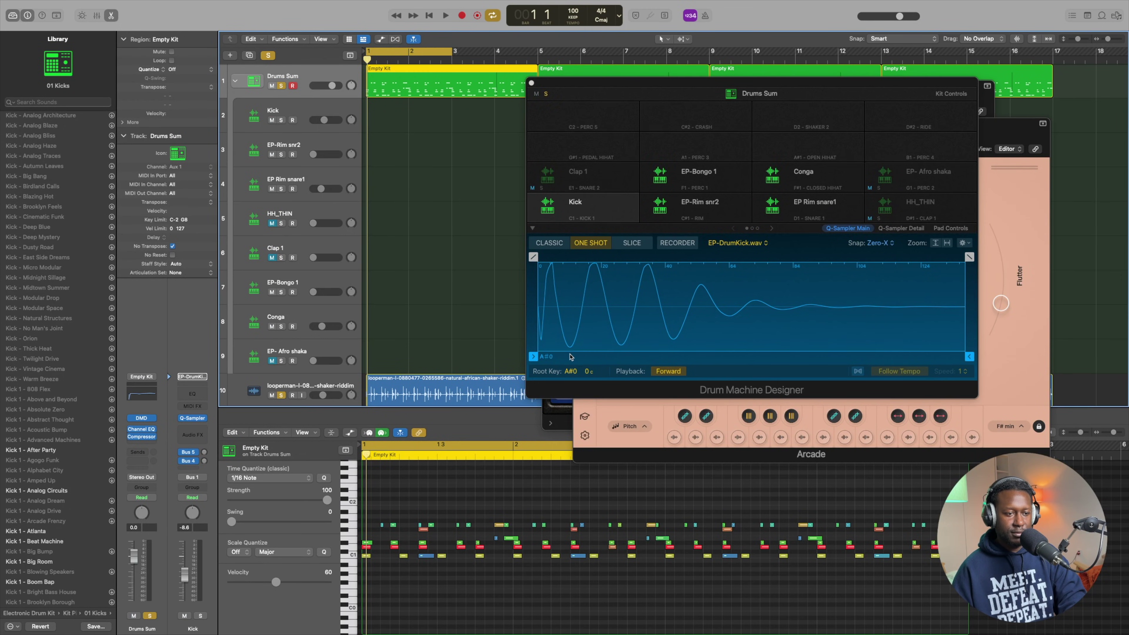
pyautogui.click(544, 360)
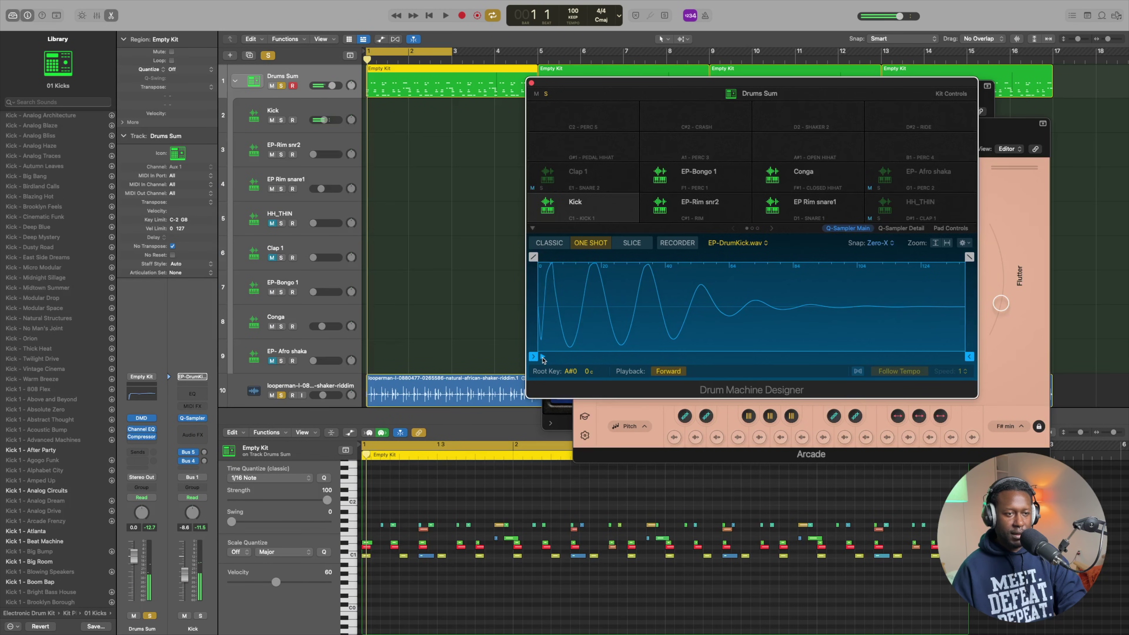
pyautogui.click(812, 208)
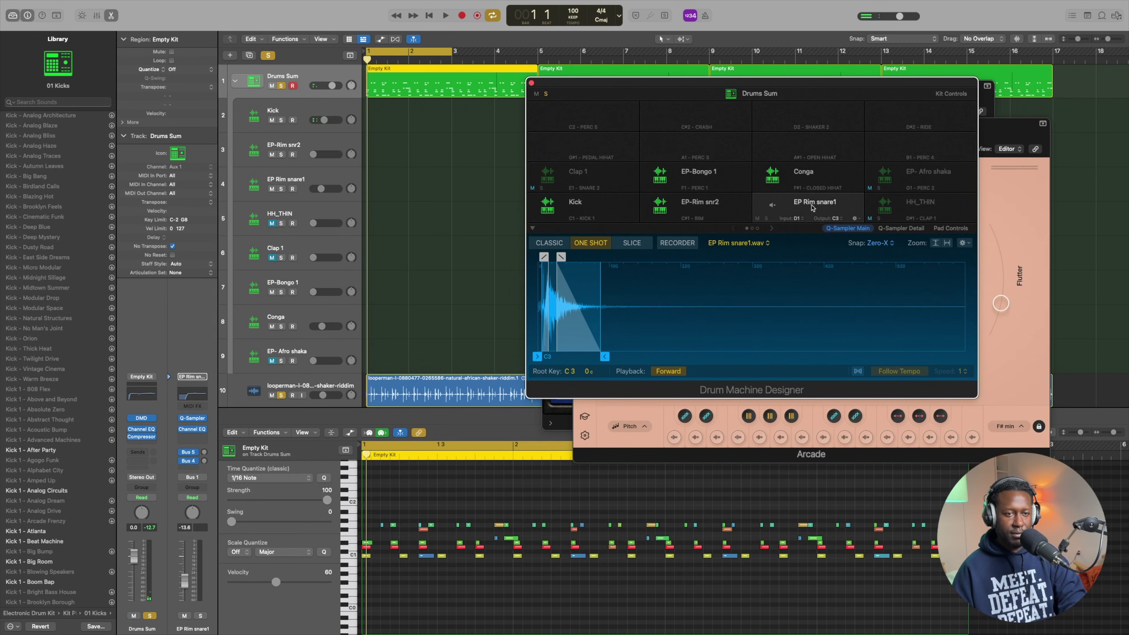
pyautogui.click(548, 360)
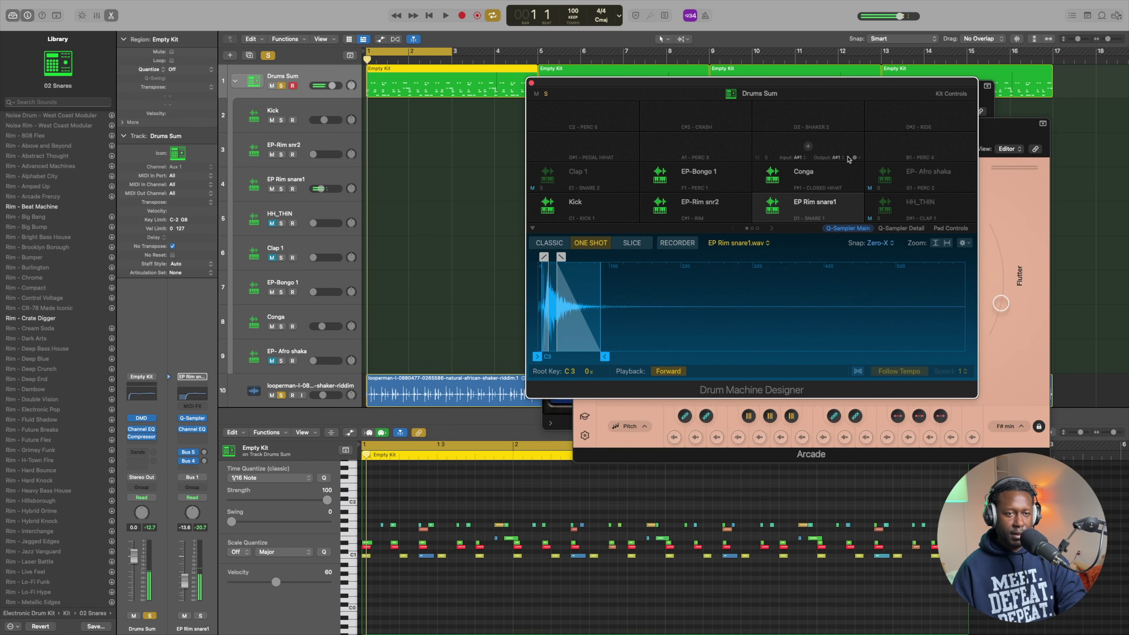
pyautogui.click(804, 176)
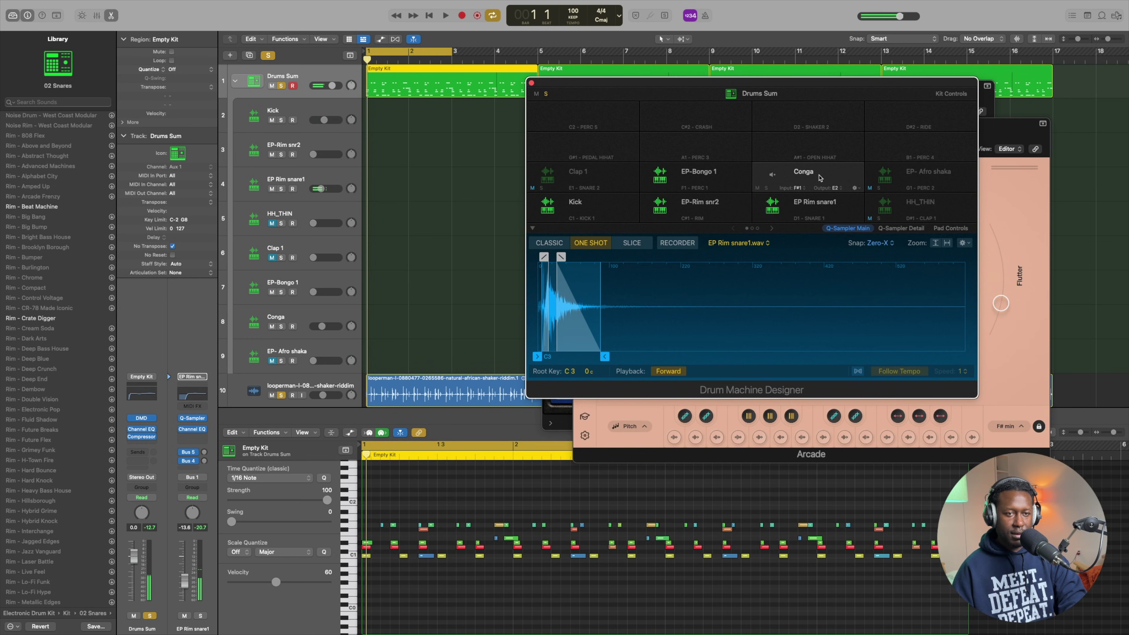
pyautogui.click(543, 357)
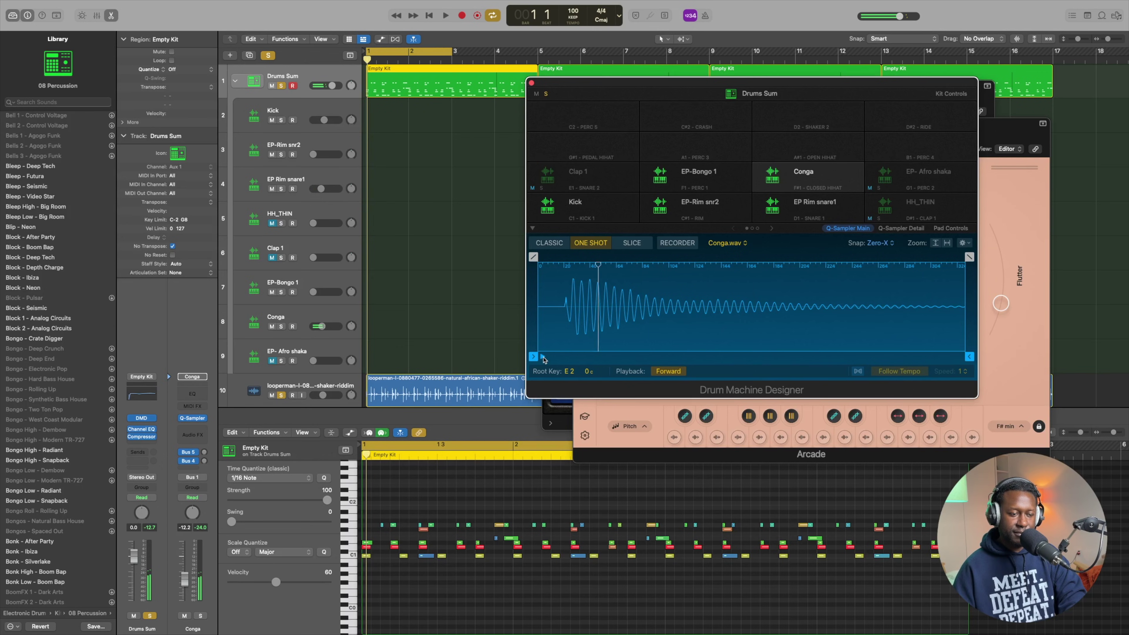
pyautogui.click(543, 357)
pyautogui.click(543, 358)
pyautogui.click(543, 357)
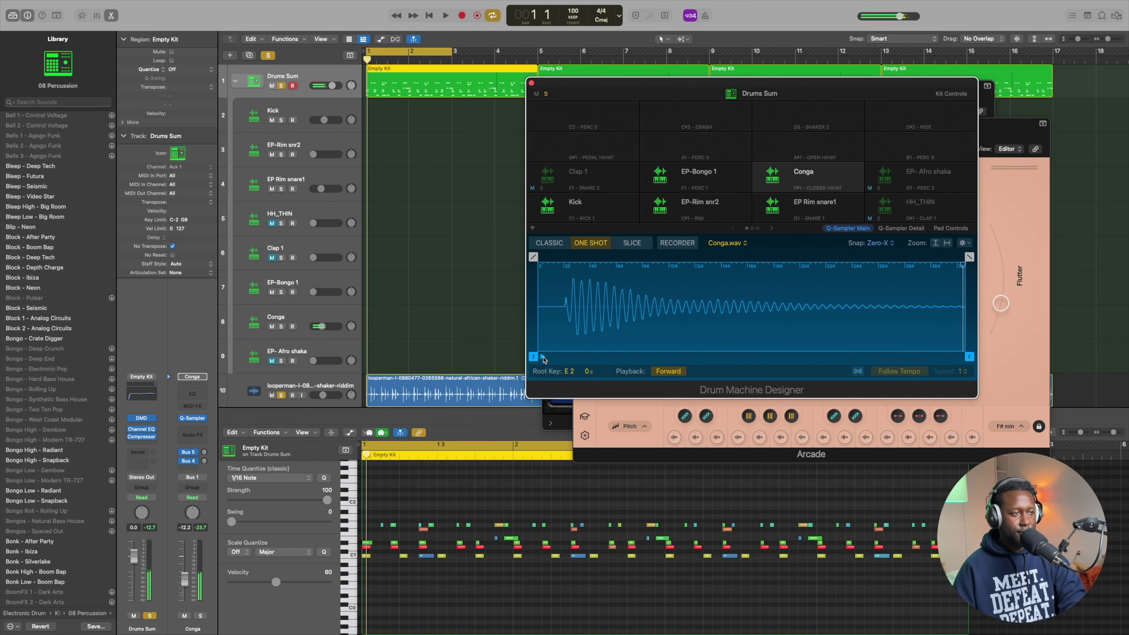
pyautogui.click(543, 358)
pyautogui.click(544, 358)
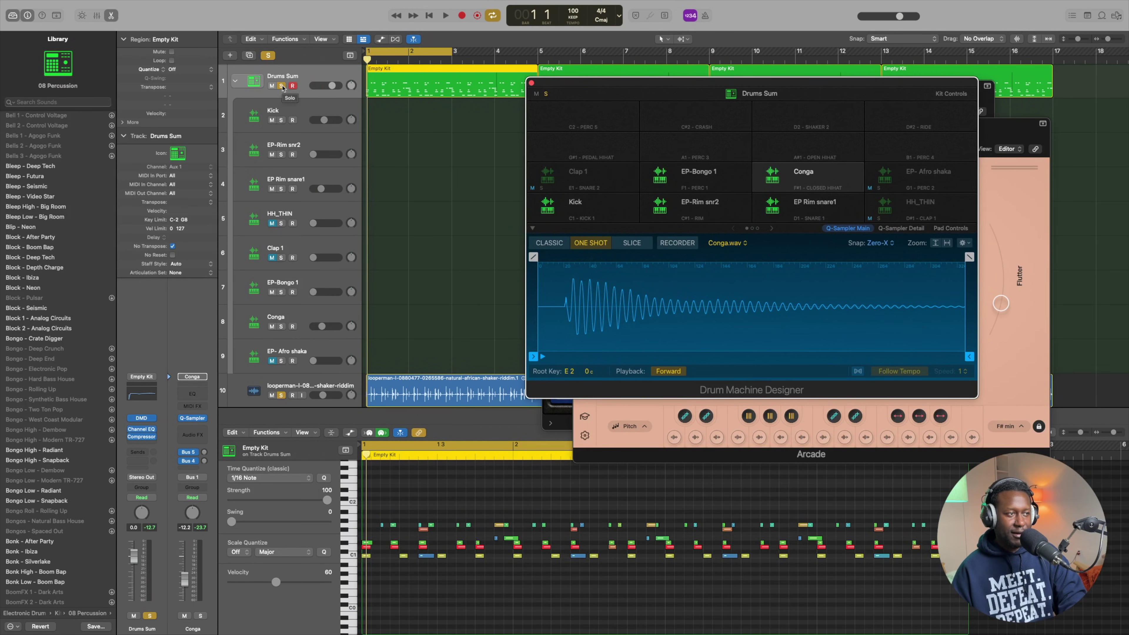
# Collapse the Drums Sum stack and play the loop with the drums among the soloed layers
pyautogui.click(236, 81)
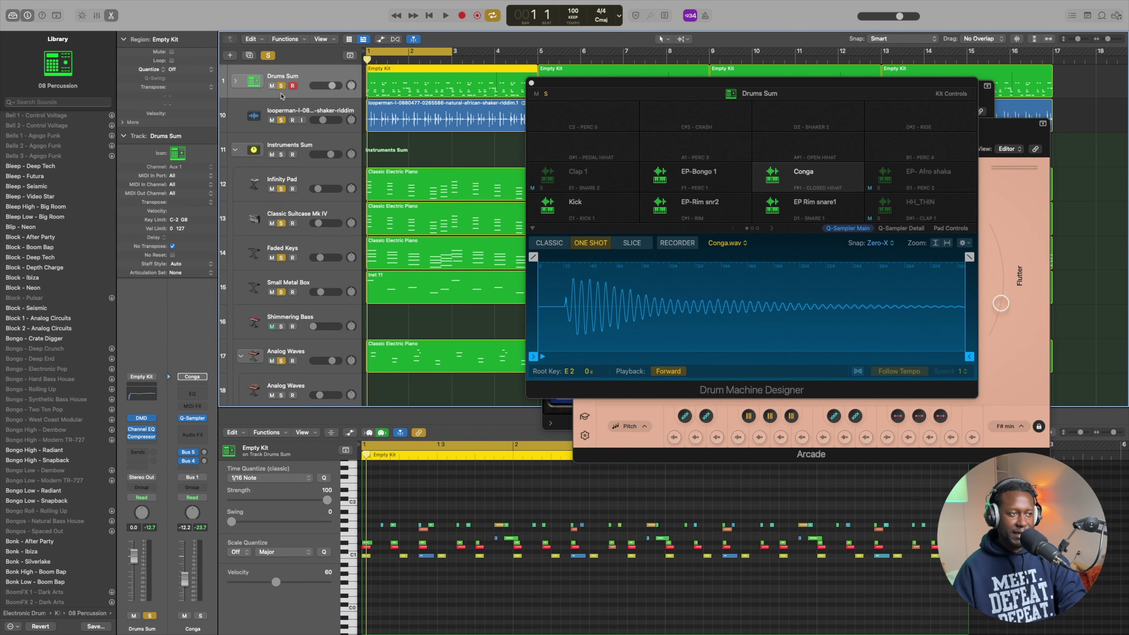
pyautogui.press('space')
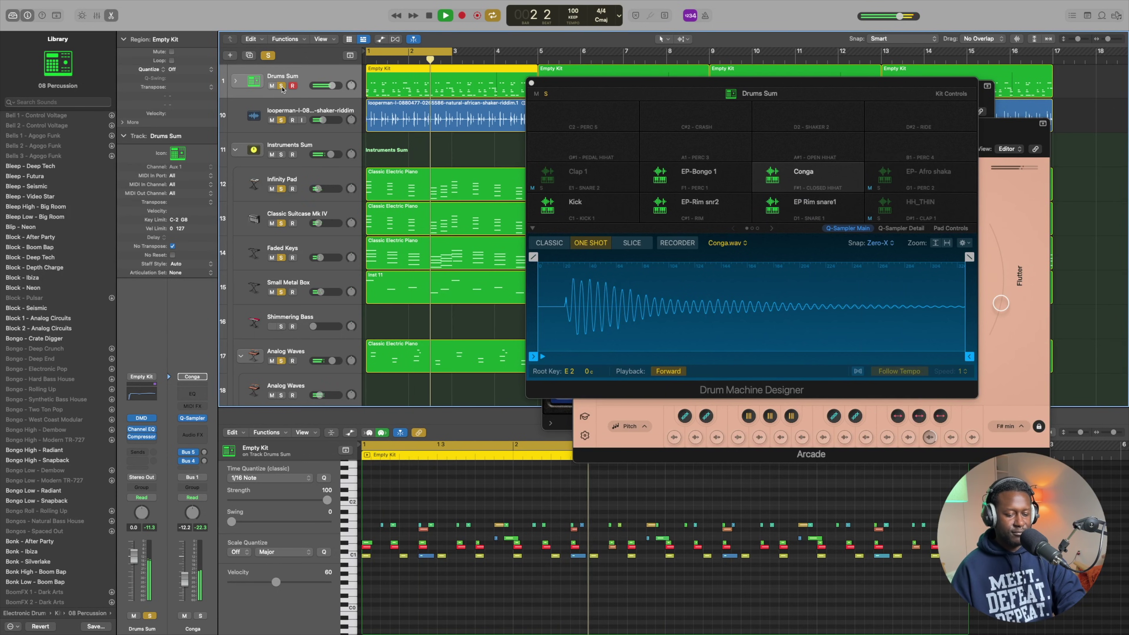
pyautogui.press('space')
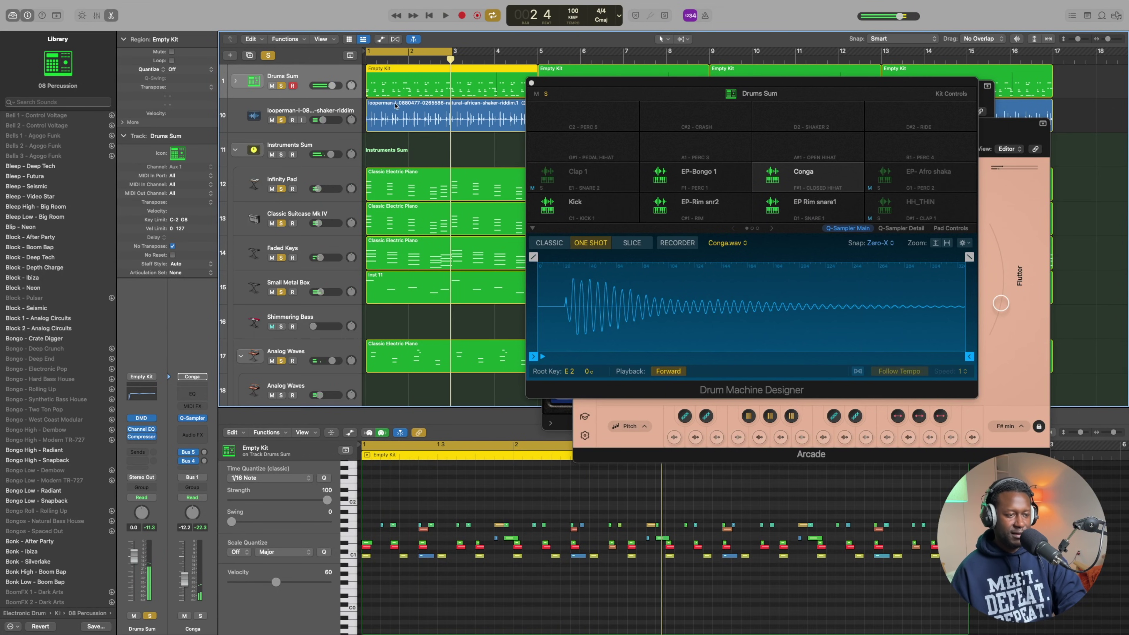
# Close the Drum Machine Designer, String Tub and "I want you" plug-in windows to clear the view of the lower tracks
pyautogui.scroll(-15, 390, 301)
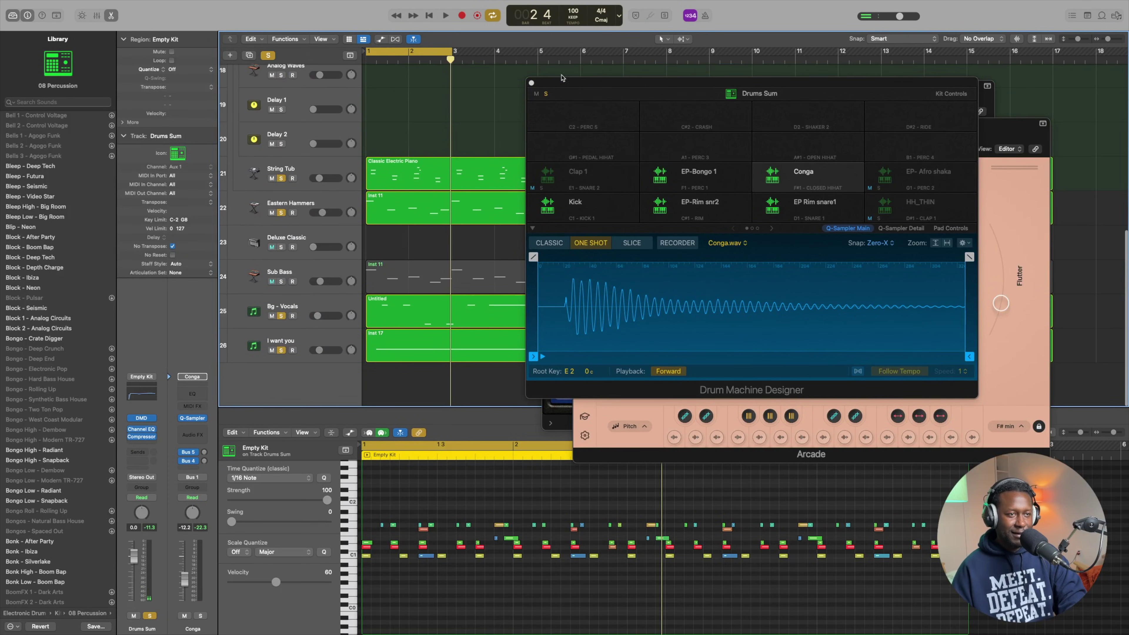
pyautogui.click(532, 83)
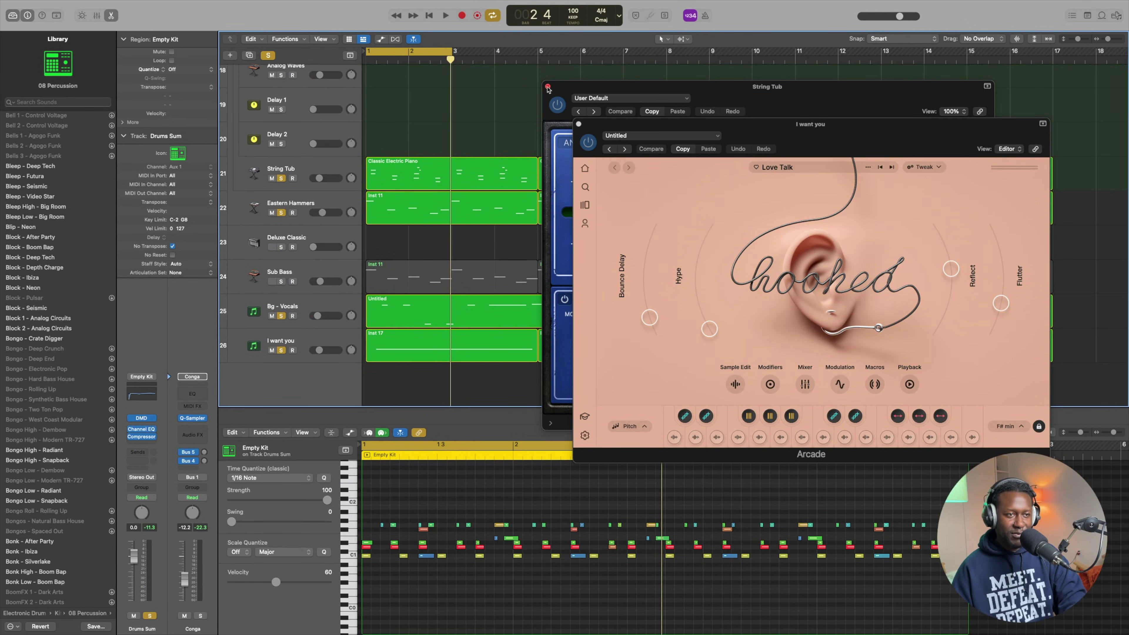
pyautogui.click(548, 87)
pyautogui.click(579, 124)
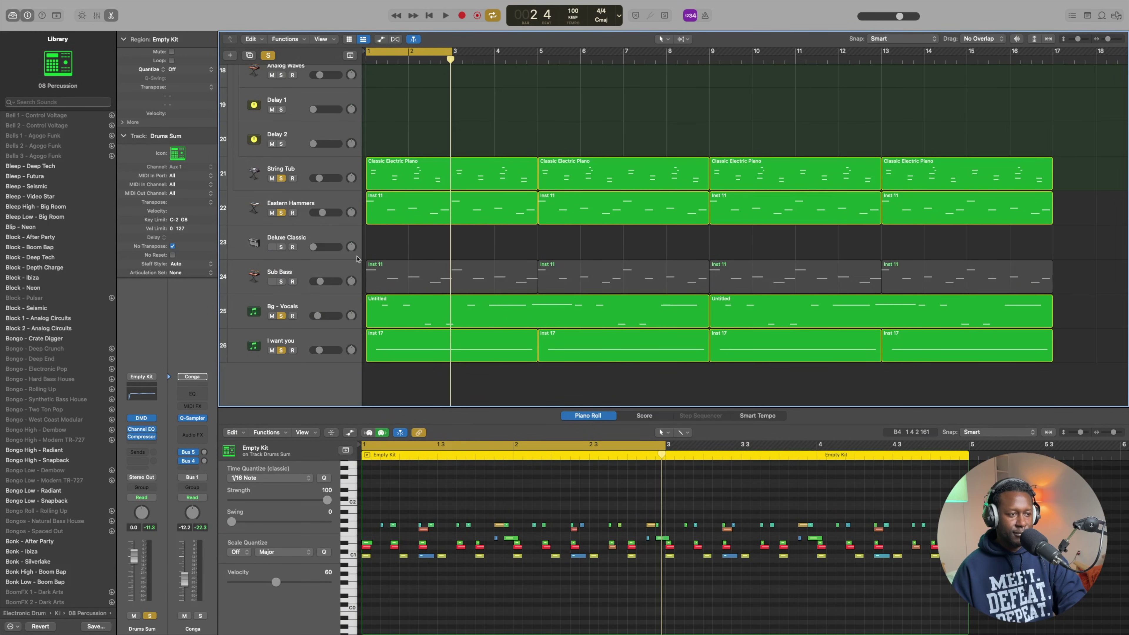
# Play the arrangement with Sub Bass added to the soloed tracks and extend the cycle range to bar 17
pyautogui.press('space')
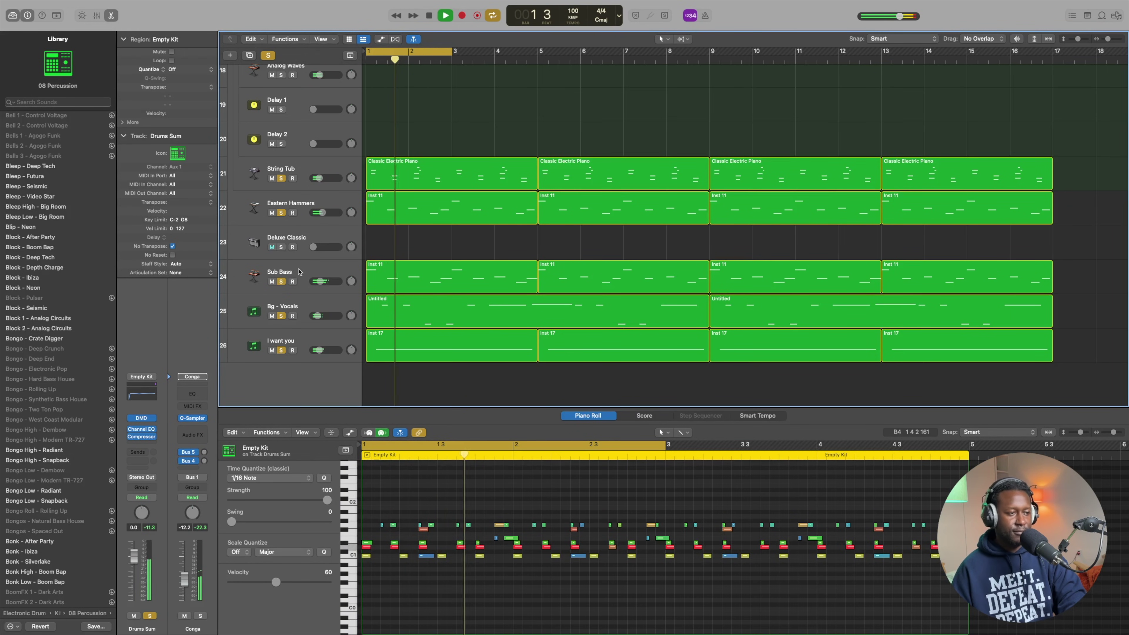
pyautogui.click(413, 52)
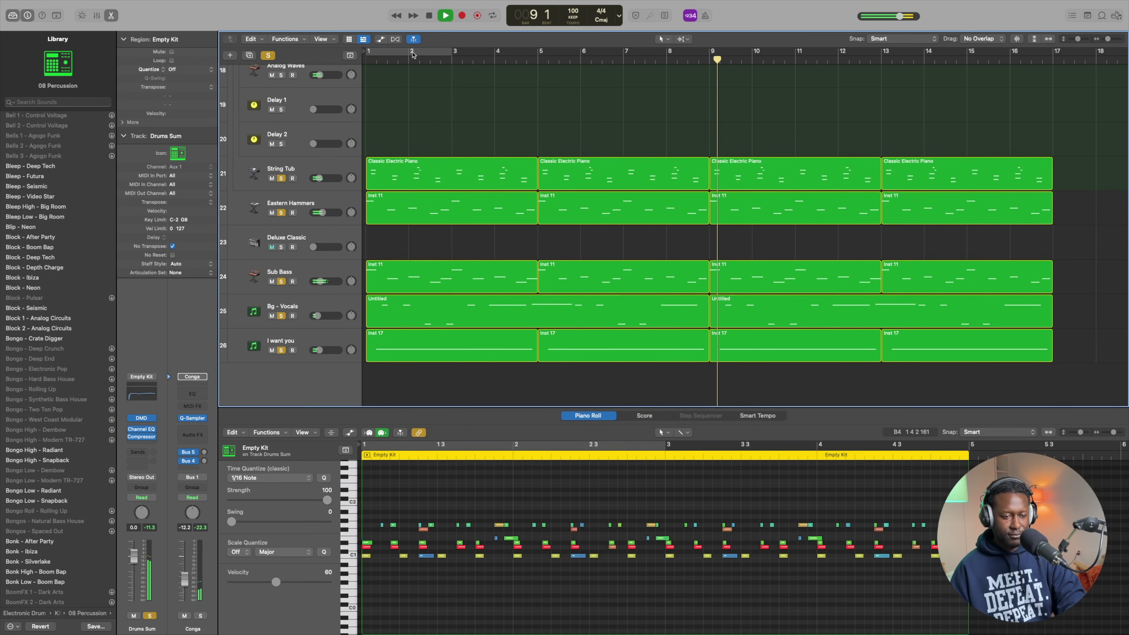
pyautogui.click(407, 48)
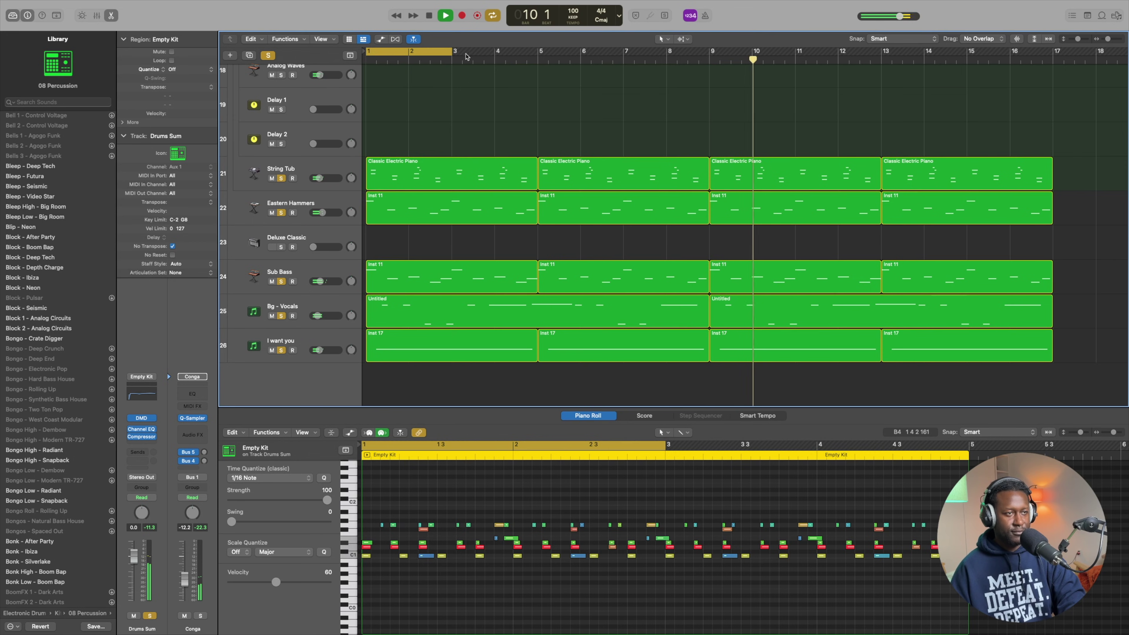
pyautogui.moveTo(452, 51); pyautogui.dragTo(1050, 59)
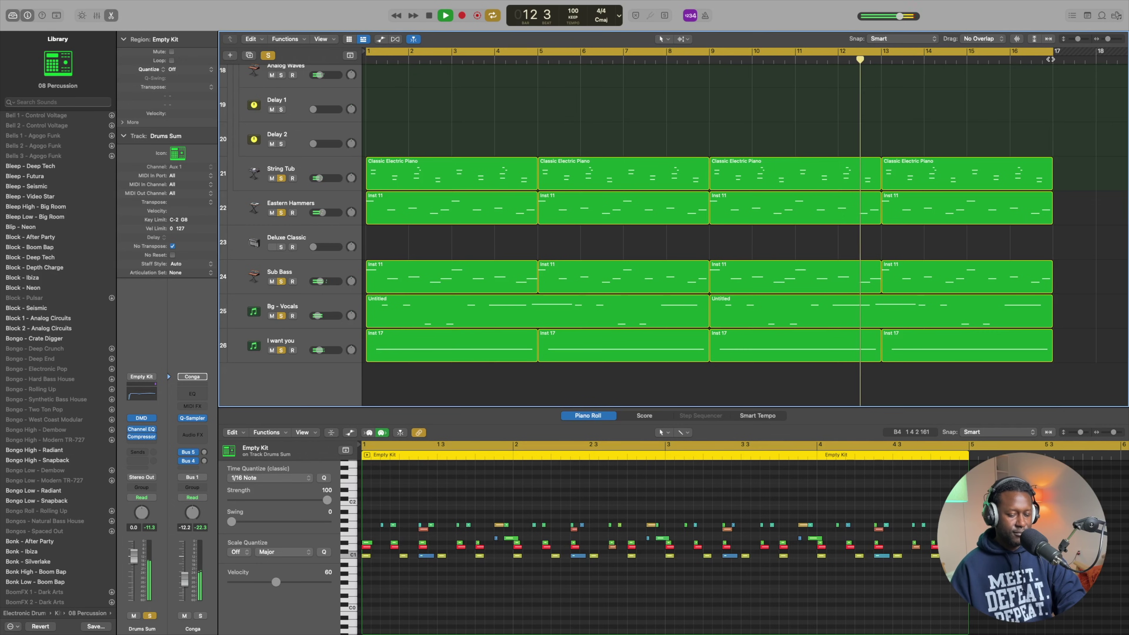